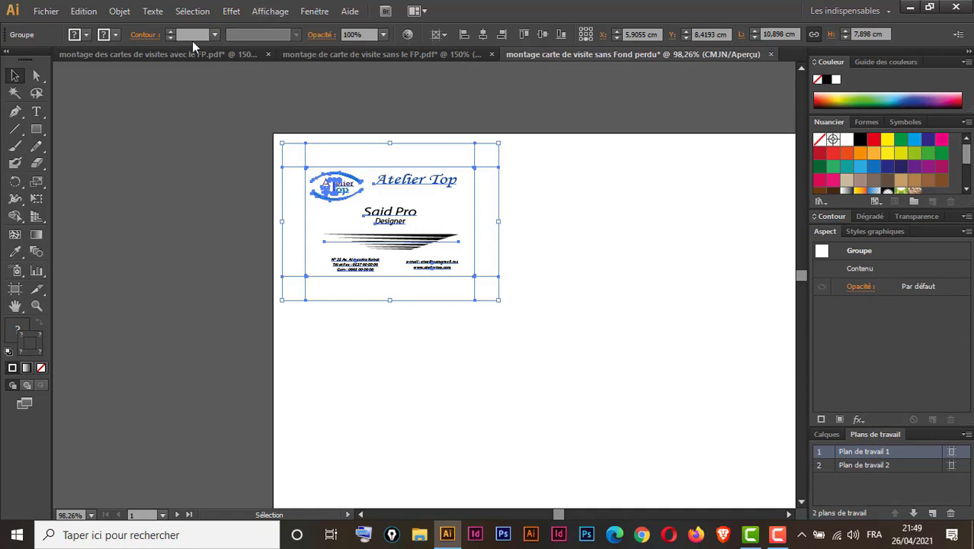
Step: Ungroup the business card artwork and give its rectangular frame a 1 pt black outline
click(203, 213)
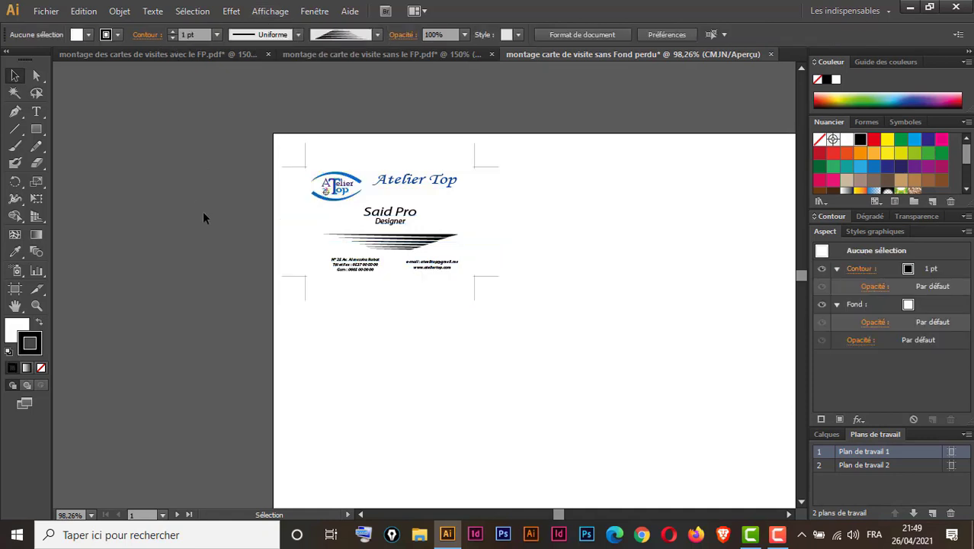
click(482, 172)
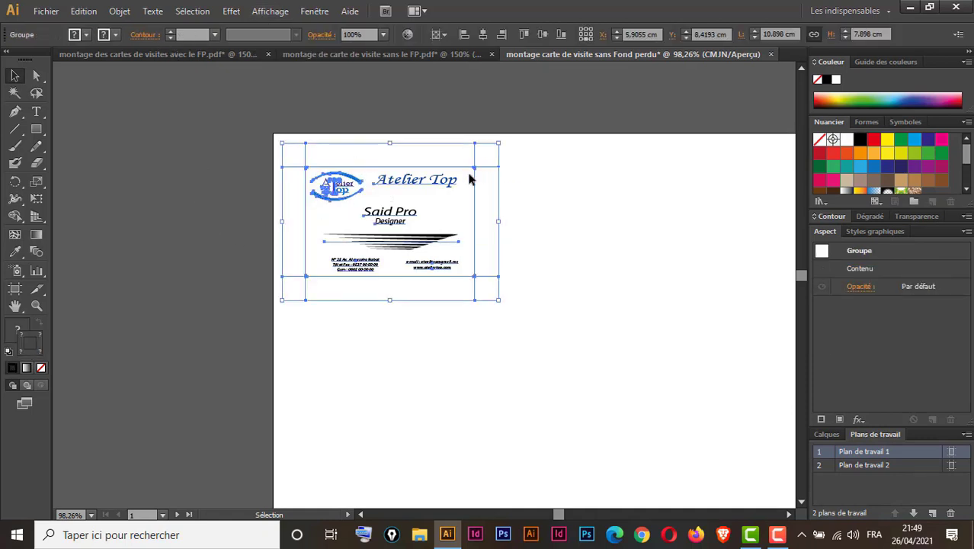
key(ctrl+shift+g)
key(ctrl+shift+a)
click(475, 212)
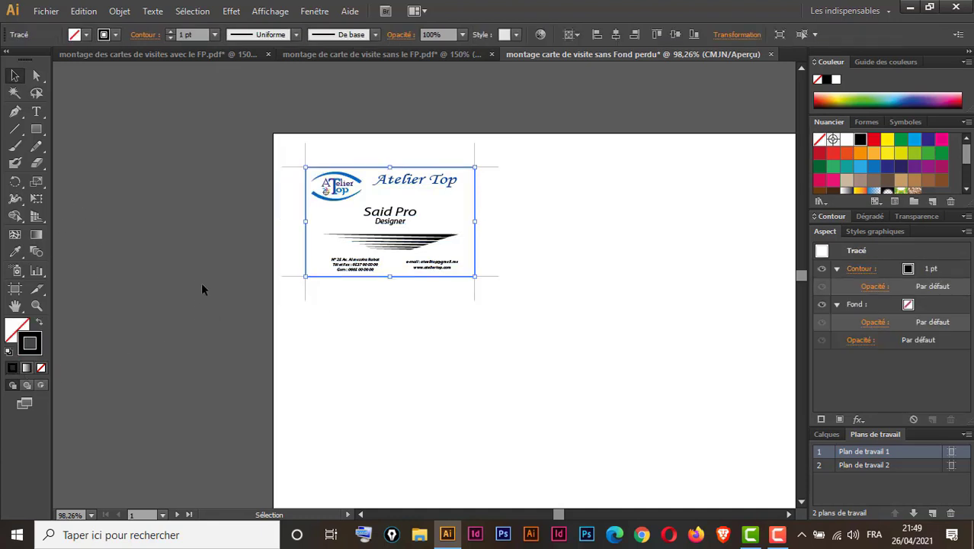
click(223, 268)
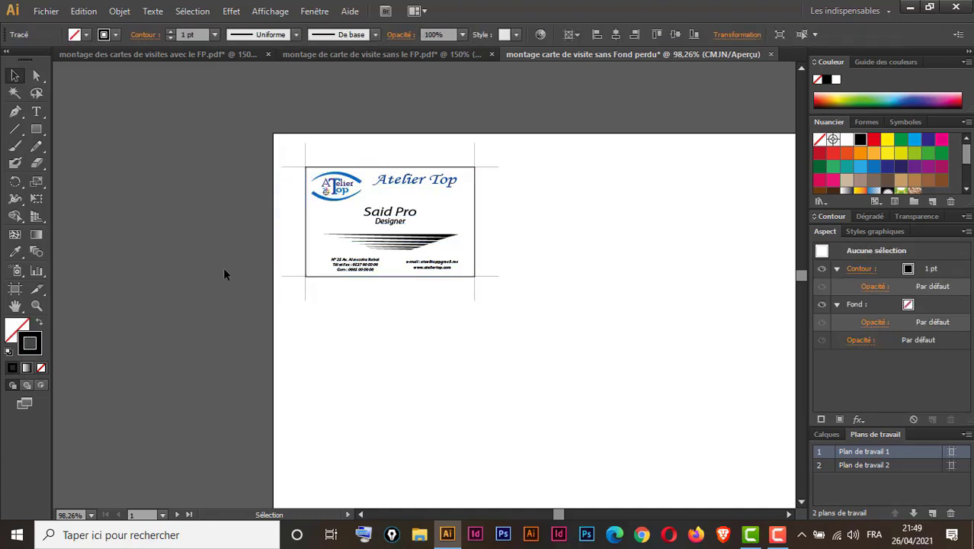
Step: Set the card frame's stroke weight to 0.25 pt and regroup the whole card with its crop marks
click(475, 204)
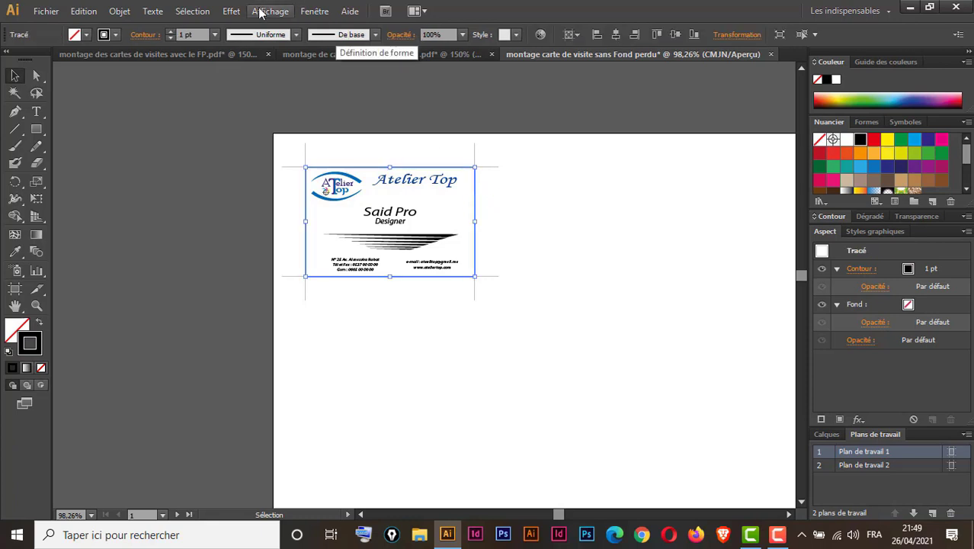
click(215, 34)
click(228, 50)
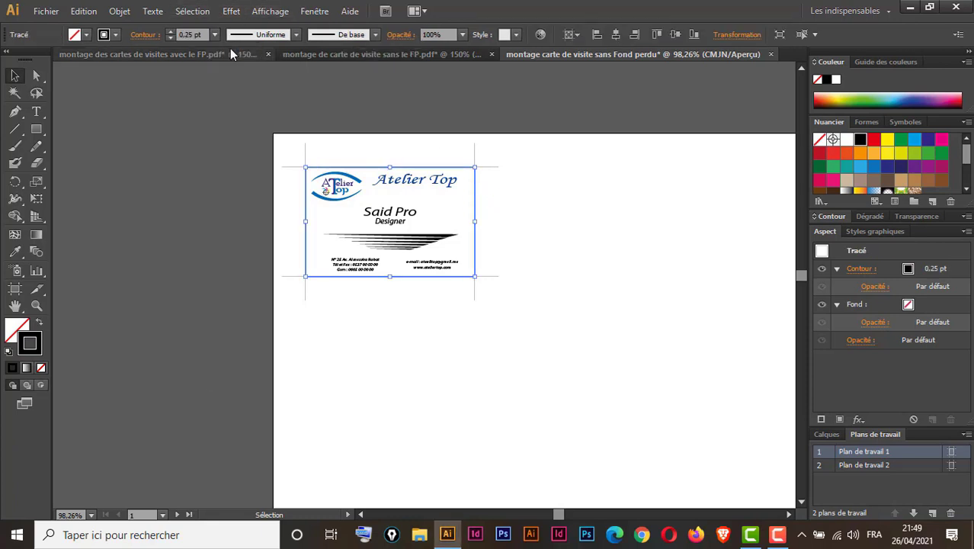
click(187, 253)
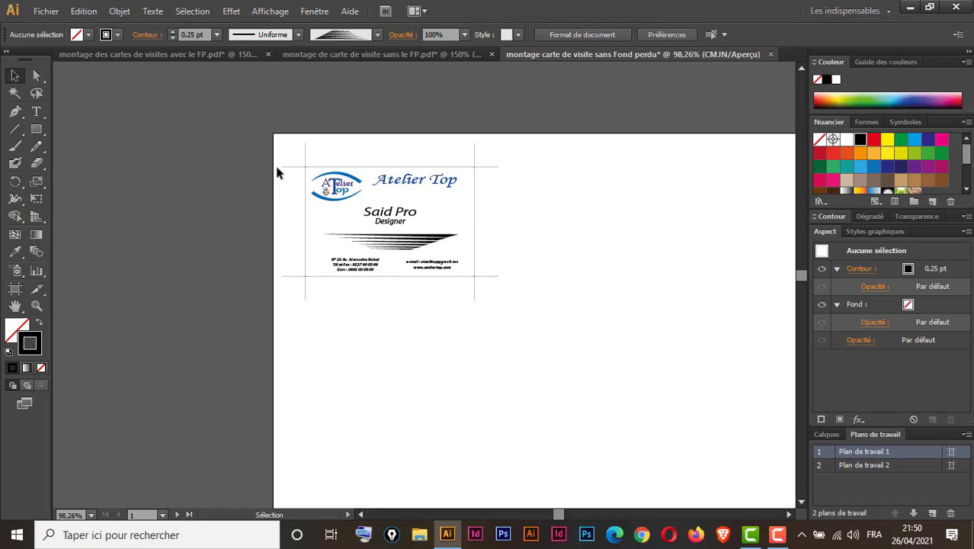
drag(261, 138, 540, 321)
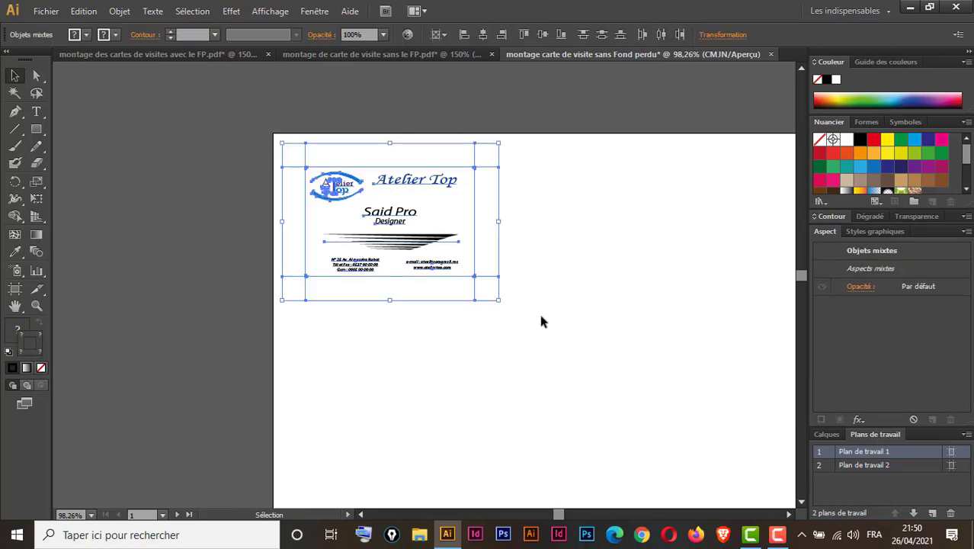
key(ctrl+g)
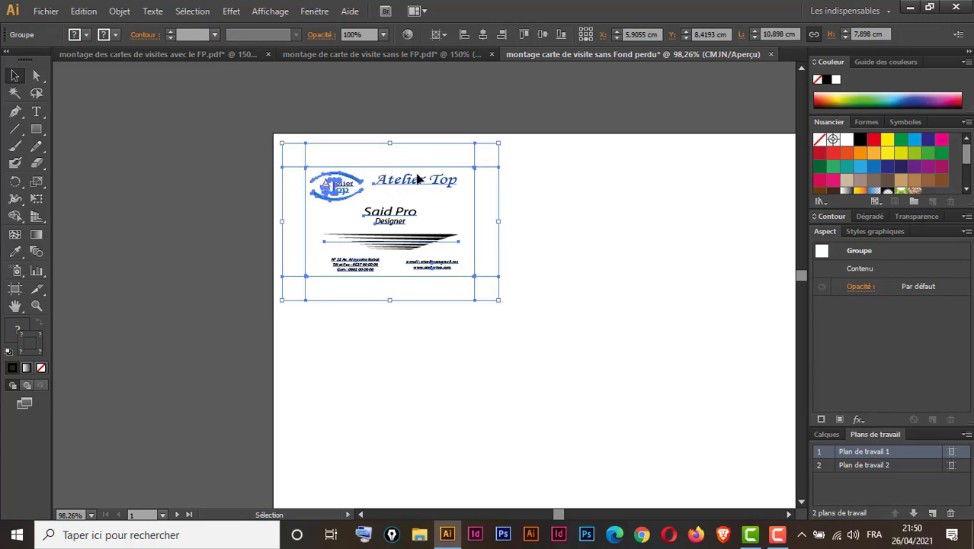
Step: Check the card's dimensions in the "montage de carte de visite sans le FP" document and return to the layout document
click(391, 55)
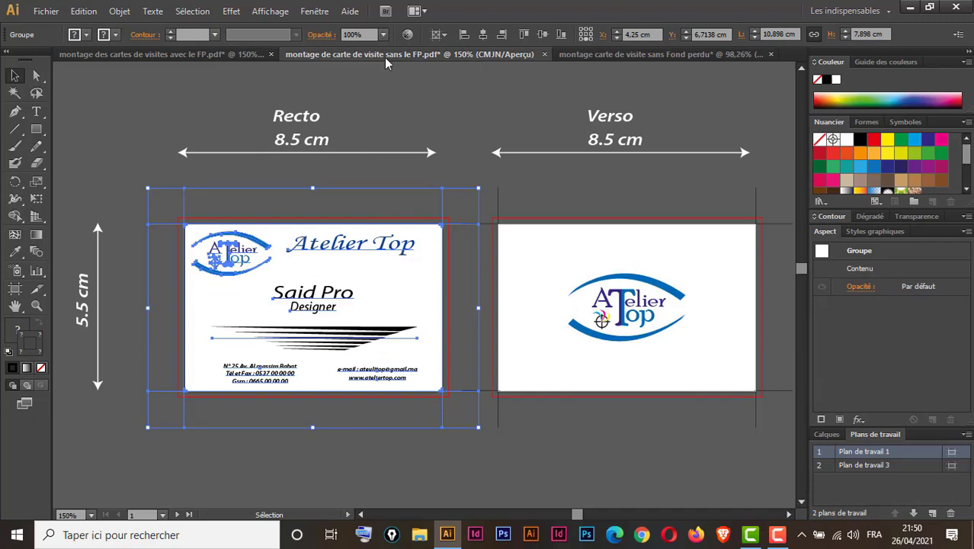
click(584, 54)
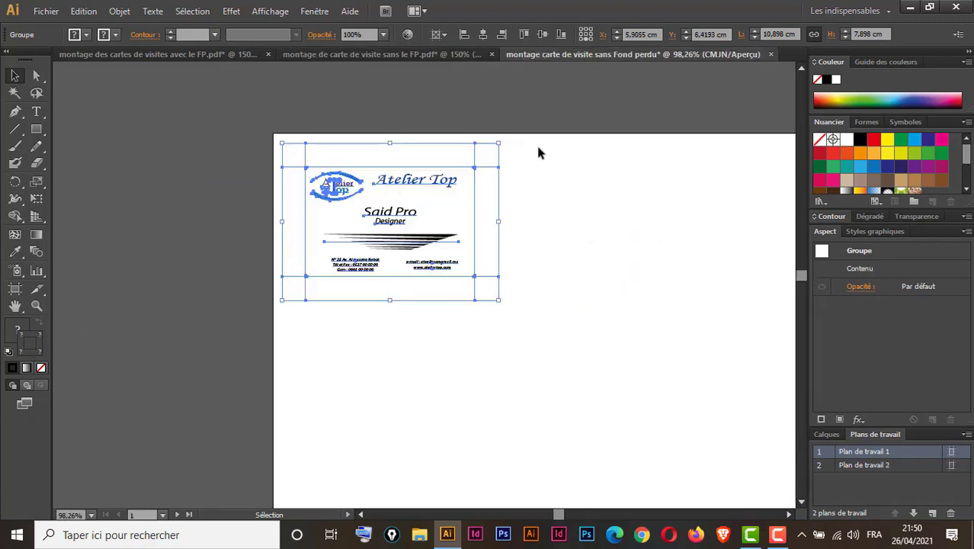
click(558, 189)
Step: Apply a Transform effect to the card group with an 8.5 cm horizontal move and 2 copies
click(407, 190)
click(231, 12)
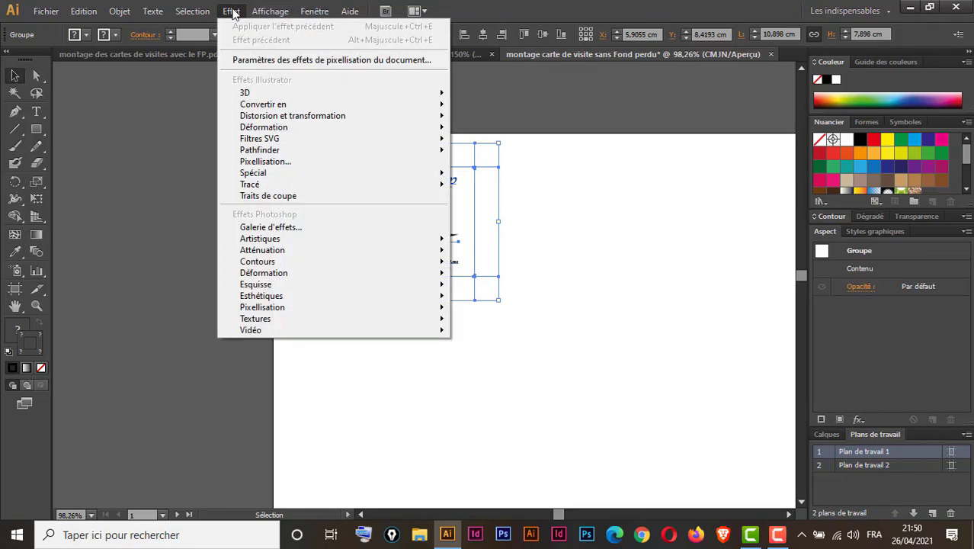
mouse_move(327, 116)
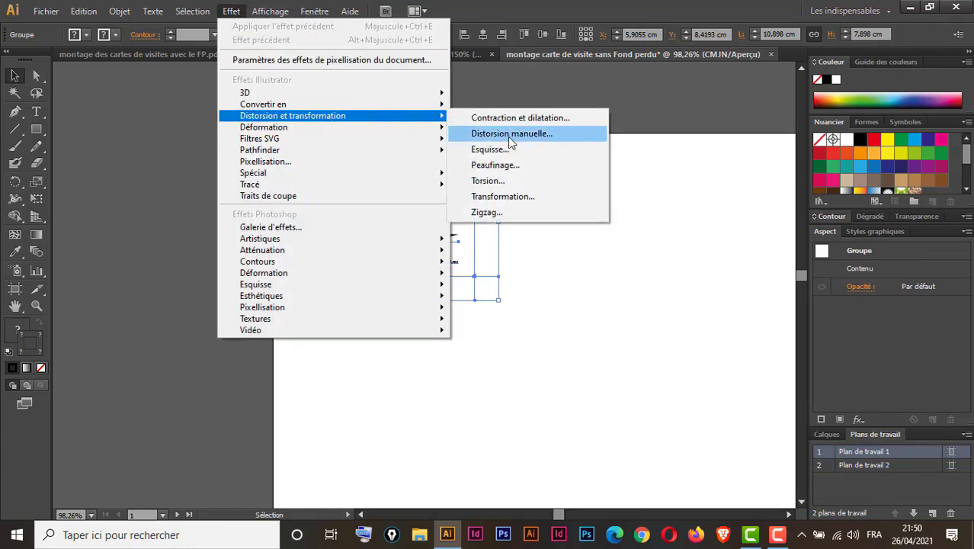
click(524, 198)
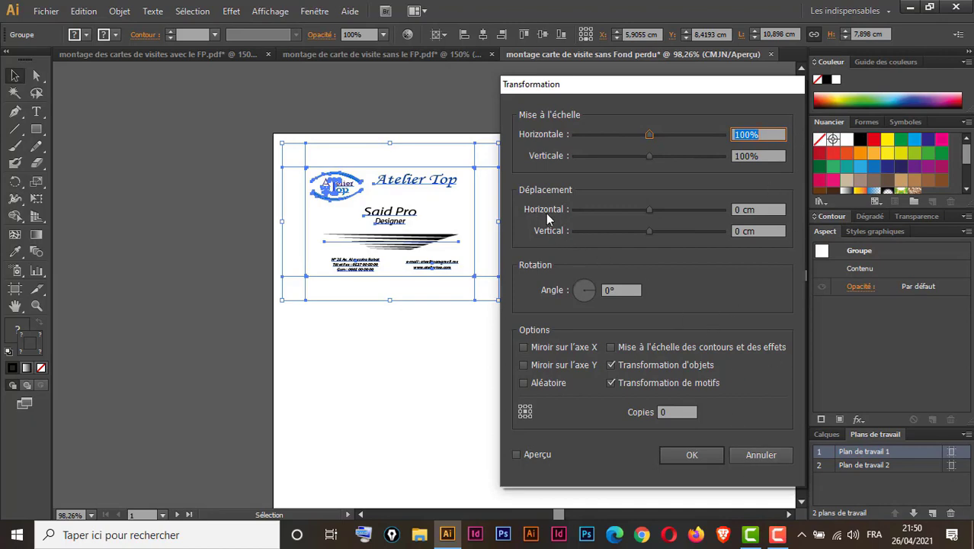
drag(643, 85, 204, 110)
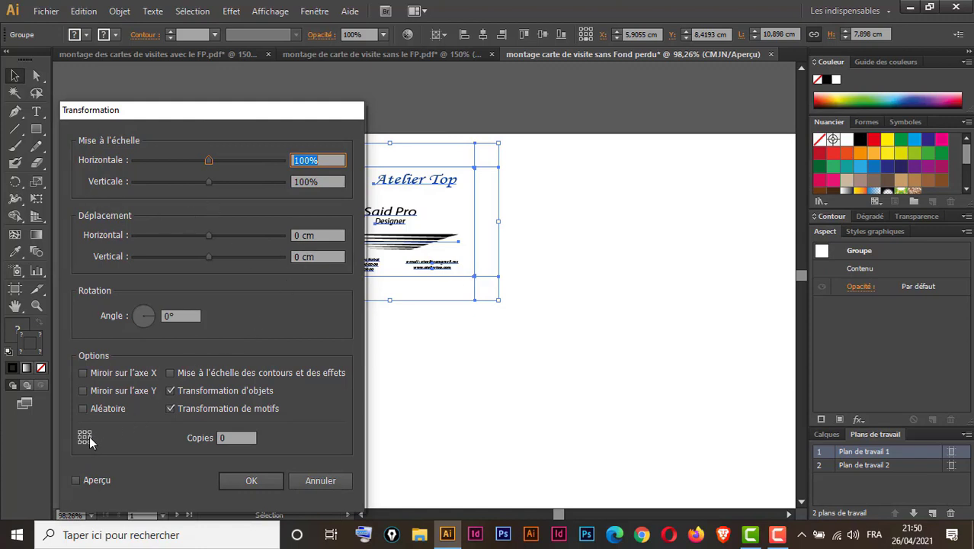
double_click(292, 236)
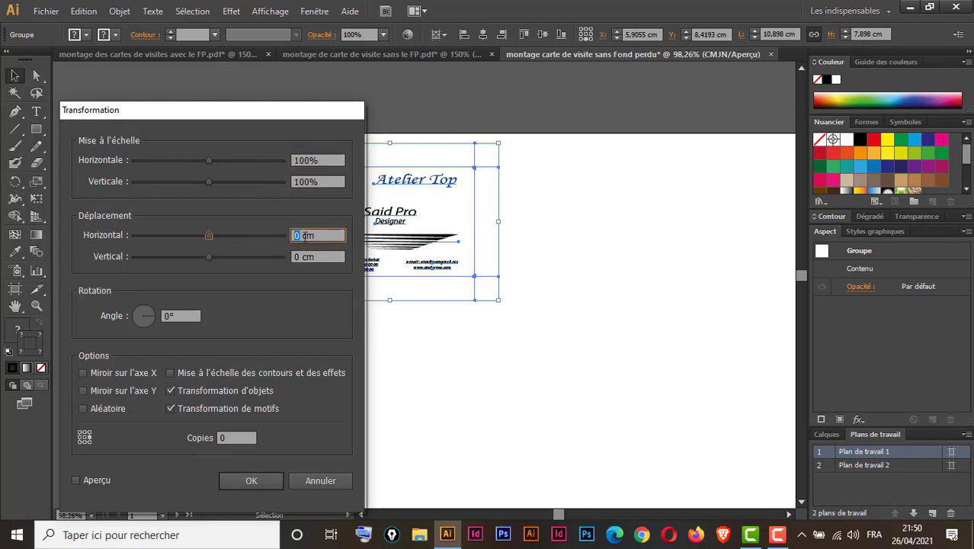
text(8,5)
click(229, 440)
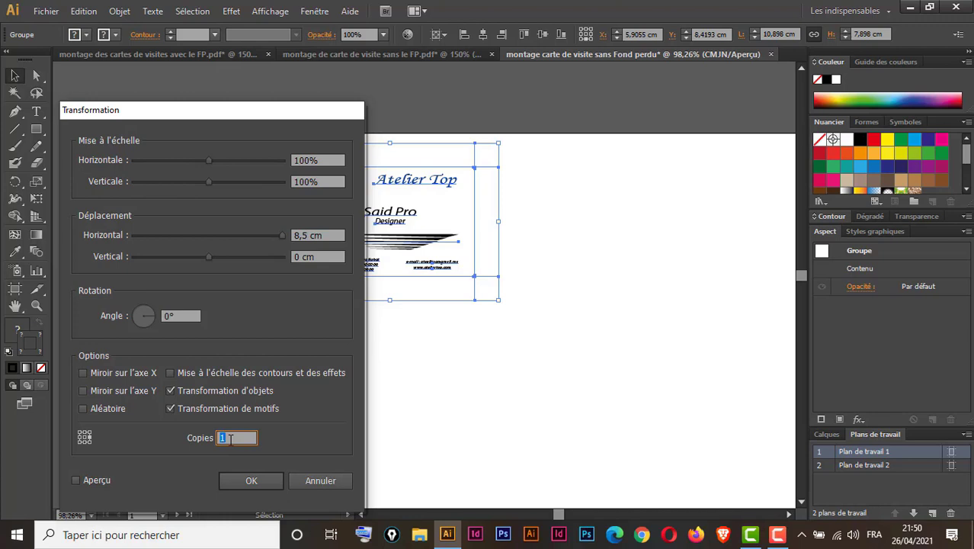
click(77, 480)
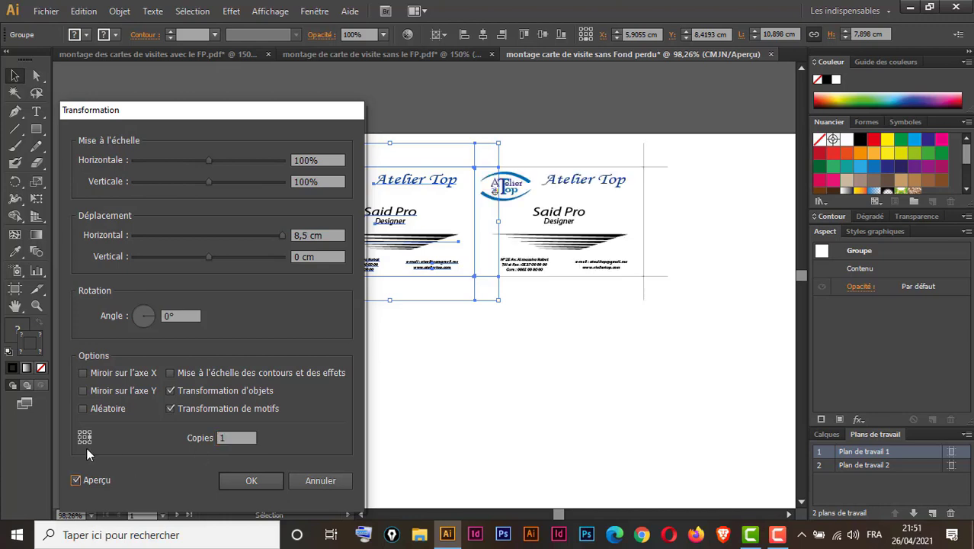
click(248, 438)
key(Up)
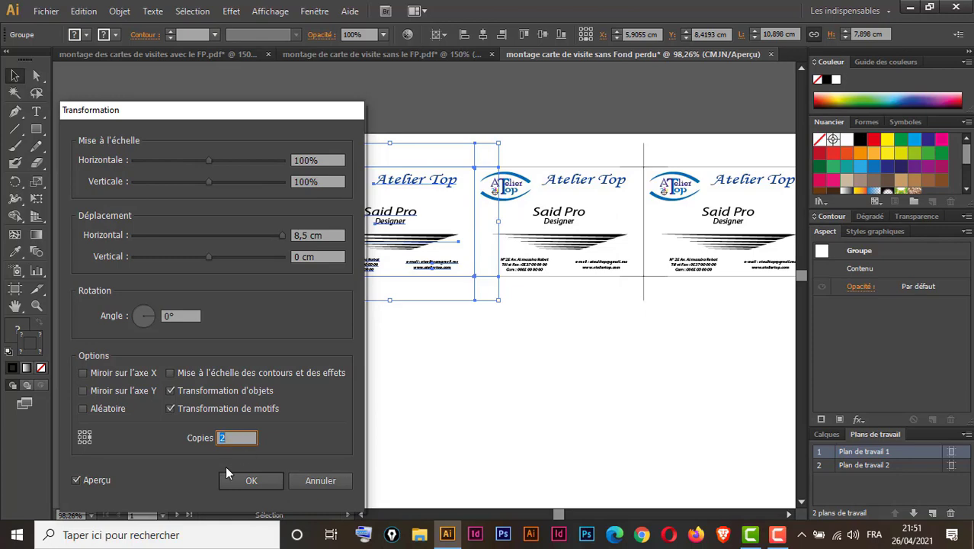
click(250, 481)
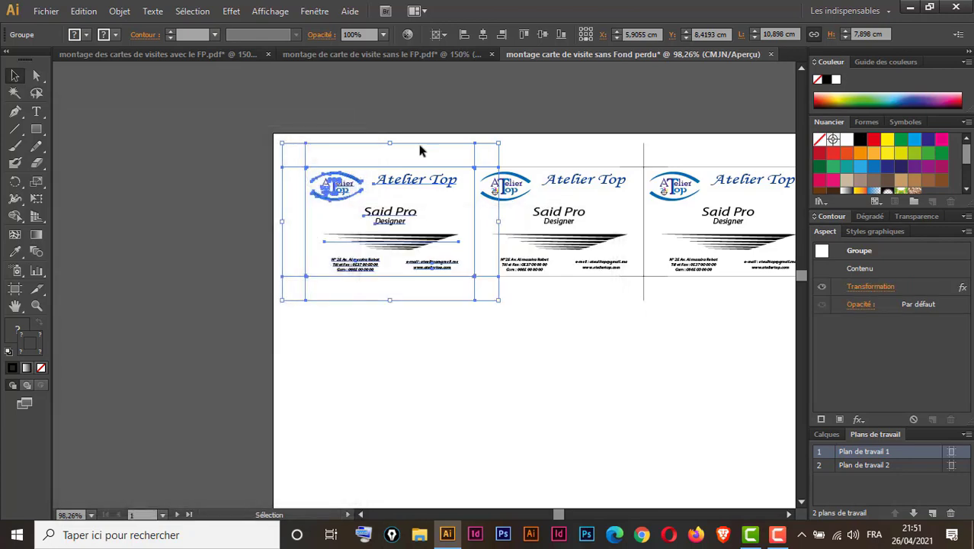
click(447, 121)
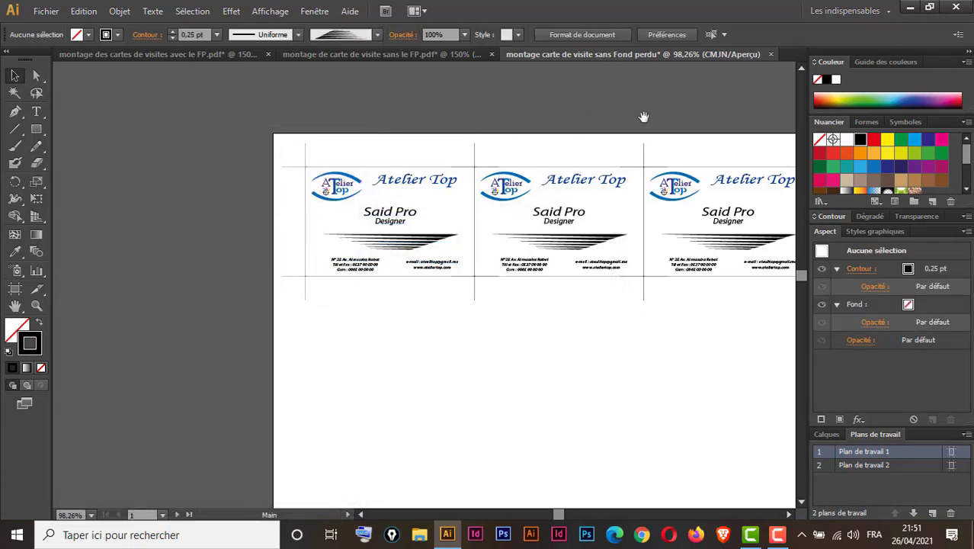
Step: Select the row of cards and start adding a second Transform effect as a new instance
drag(646, 114, 518, 121)
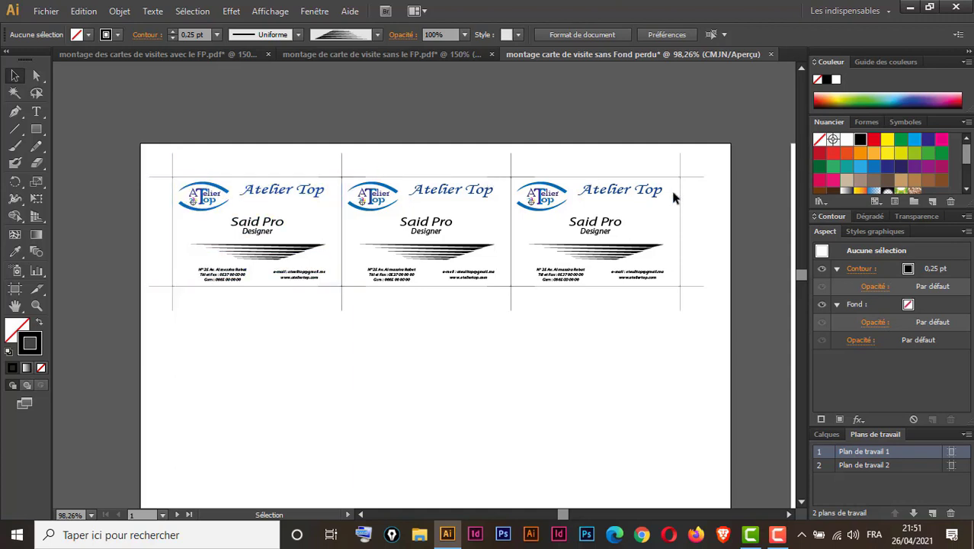
drag(149, 145, 730, 332)
click(427, 371)
drag(139, 144, 318, 320)
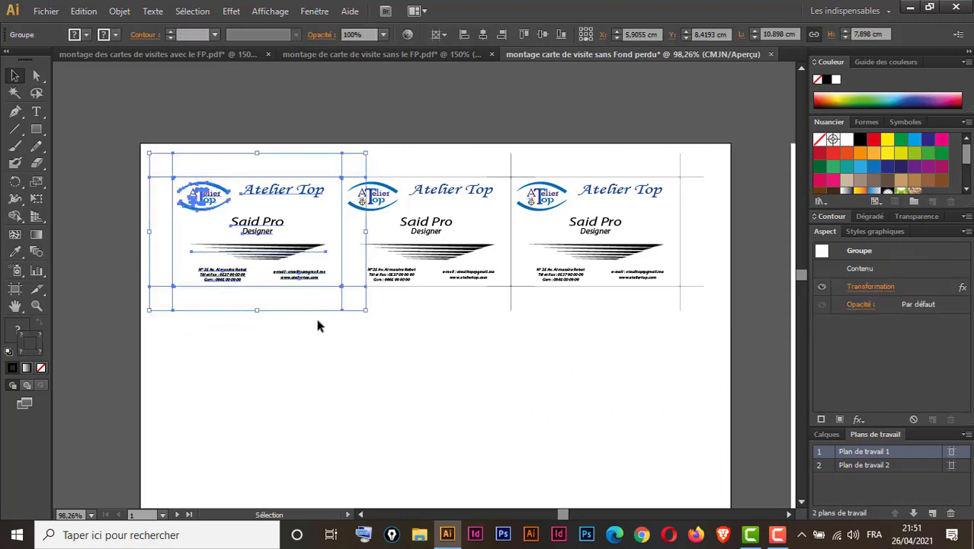
click(231, 12)
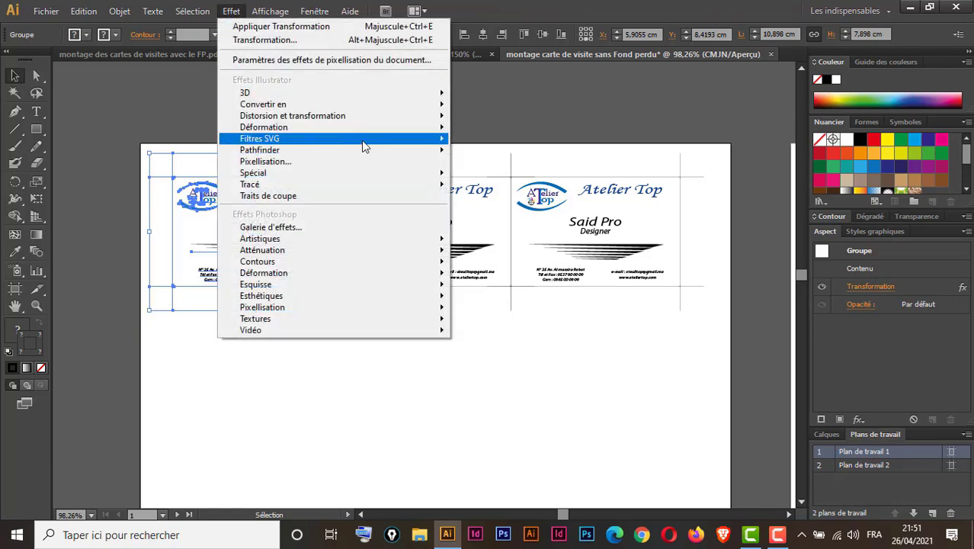
mouse_move(341, 116)
click(532, 185)
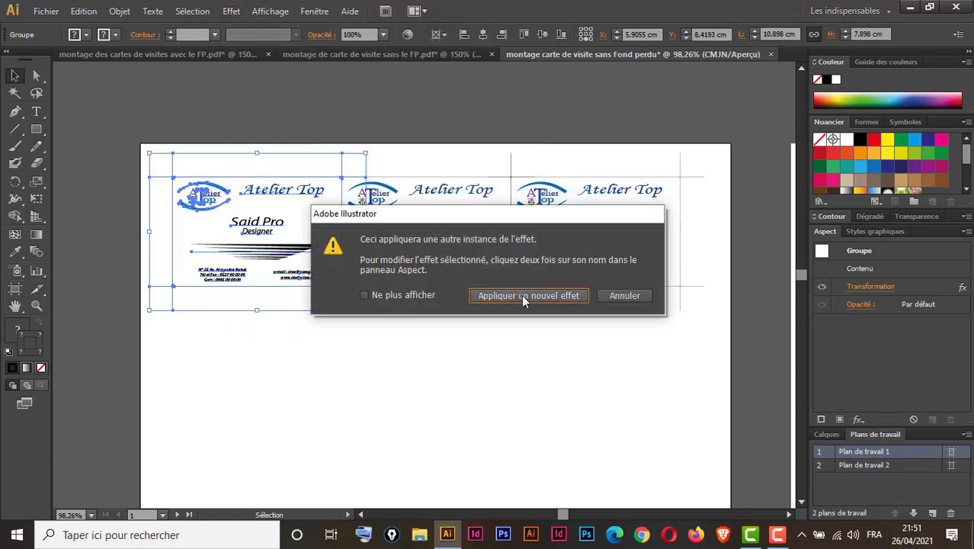
click(523, 297)
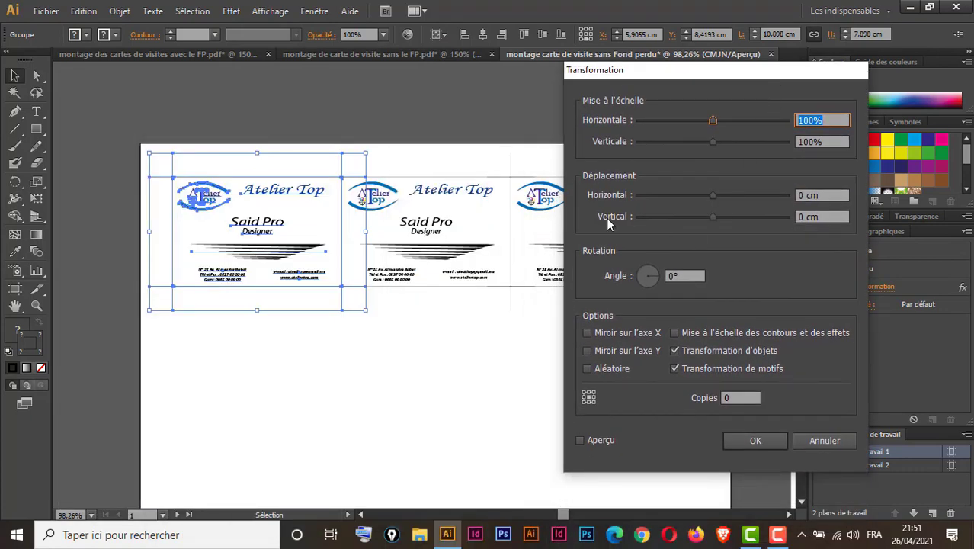
Step: Set the second Transform effect to a 5.5 cm vertical move with 6 copies, previewing and applying it
click(579, 440)
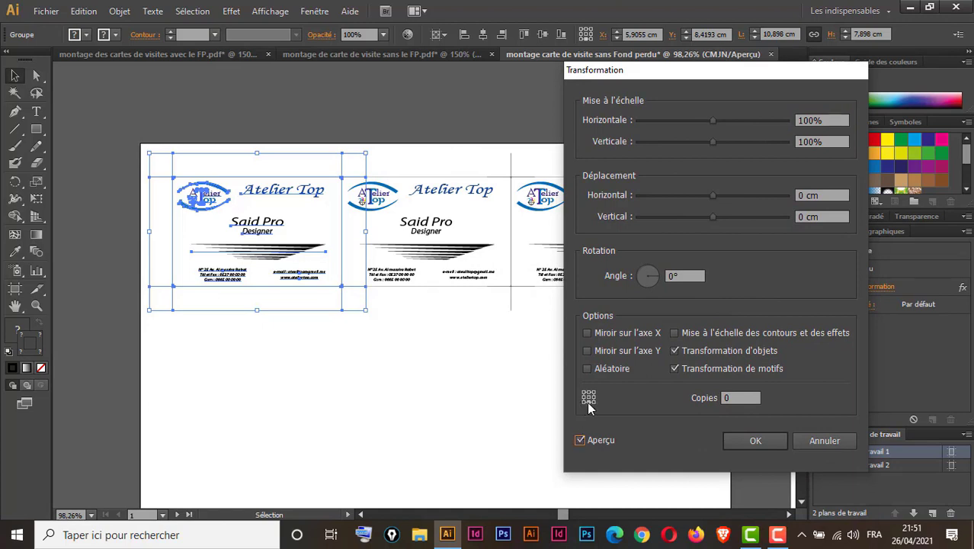
click(797, 217)
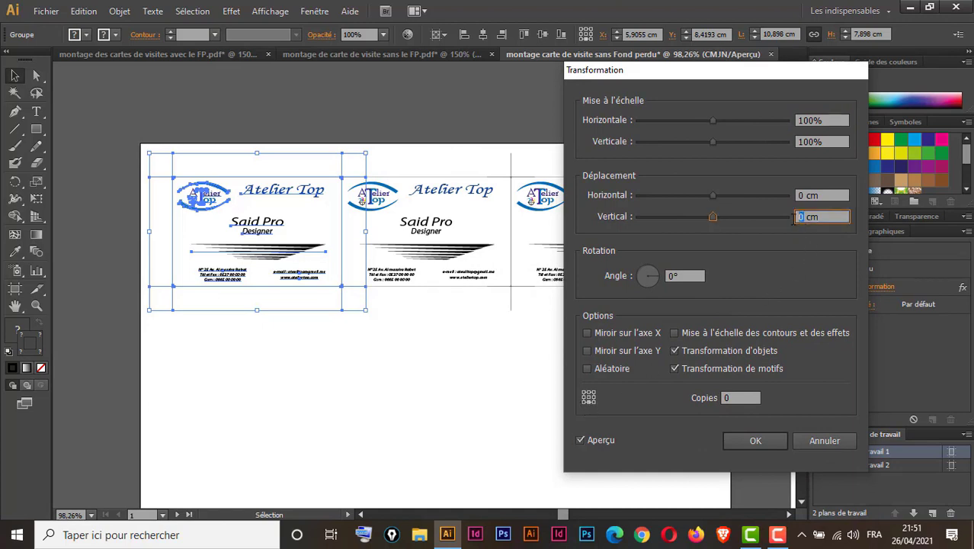
text(5.5)
click(751, 397)
text(1)
key(Up)
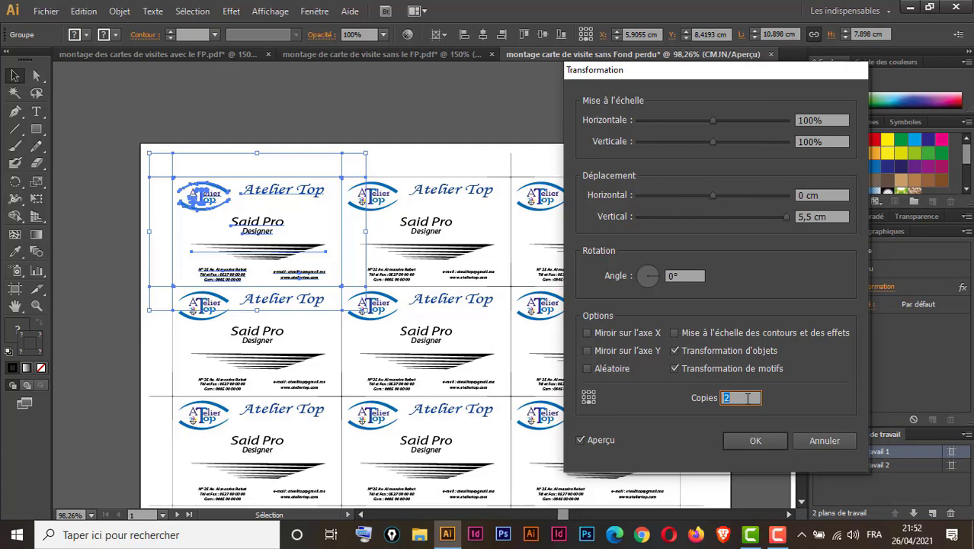
key(Up)
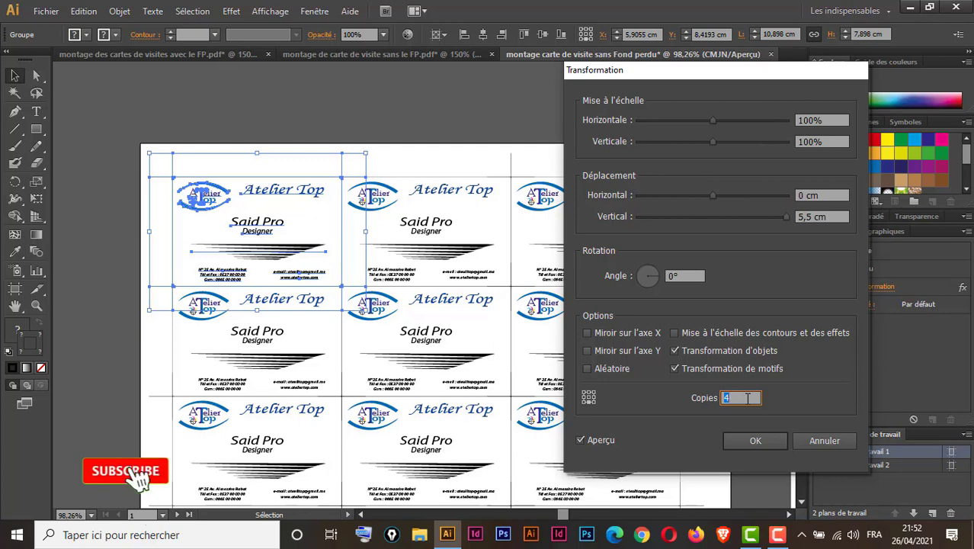
key(Up)
key(Return)
Step: Expand the appearance of the card group so the Transform copies become real objects
key(ctrl+minus)
key(ctrl+minus)
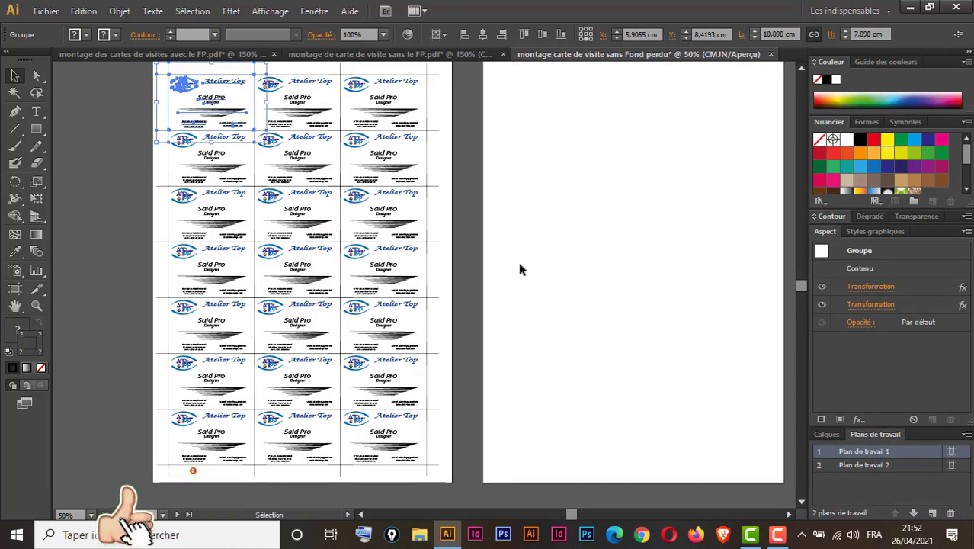
key(ctrl+minus)
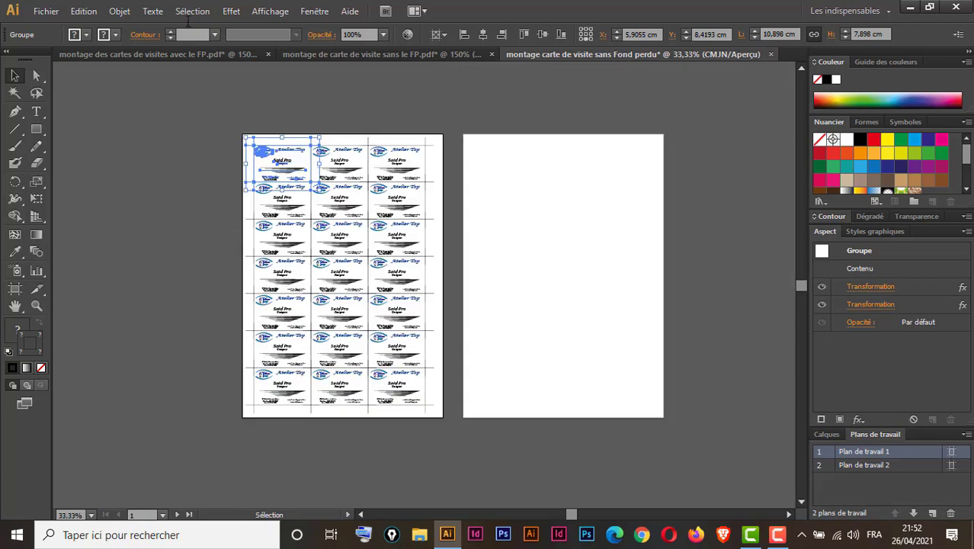
click(120, 12)
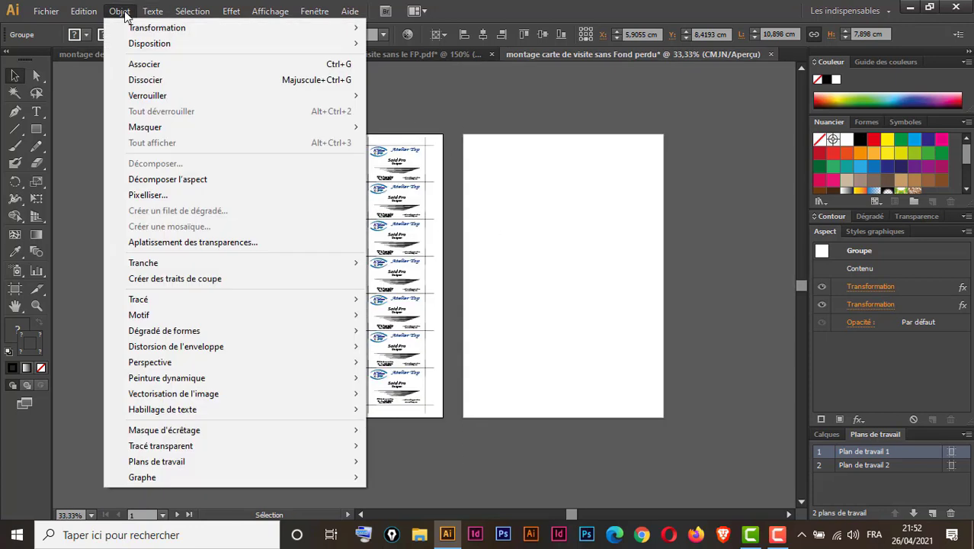
click(212, 179)
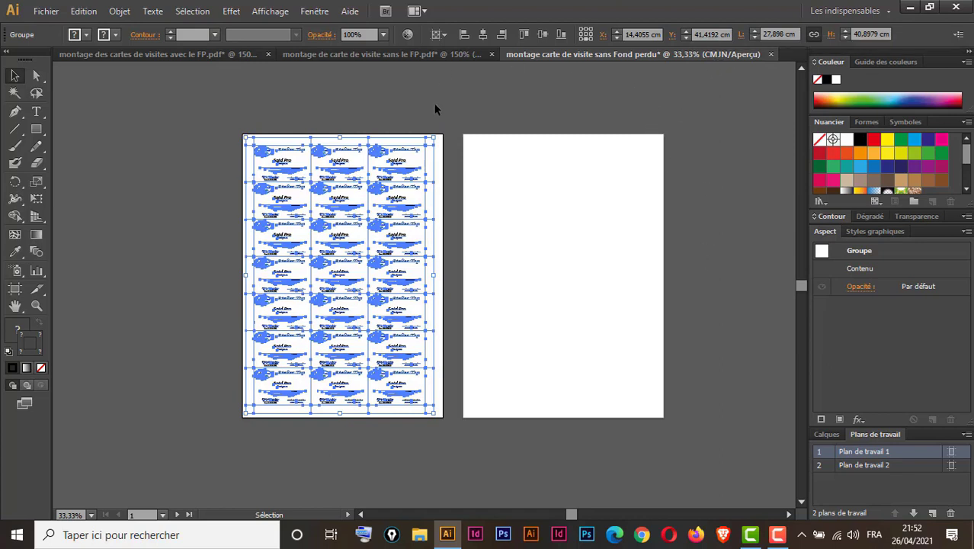
Step: Center the expanded card grid horizontally and vertically on the first artboard
click(444, 36)
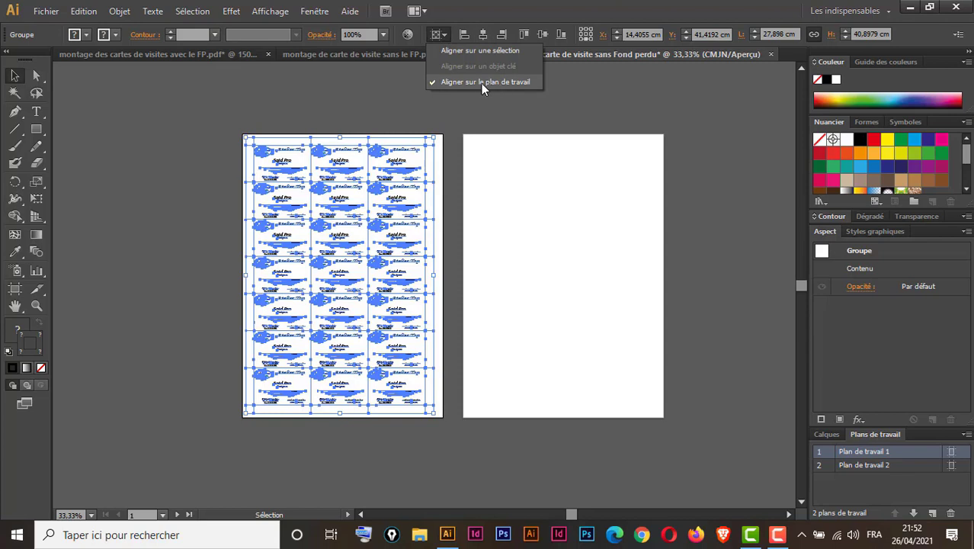
click(484, 34)
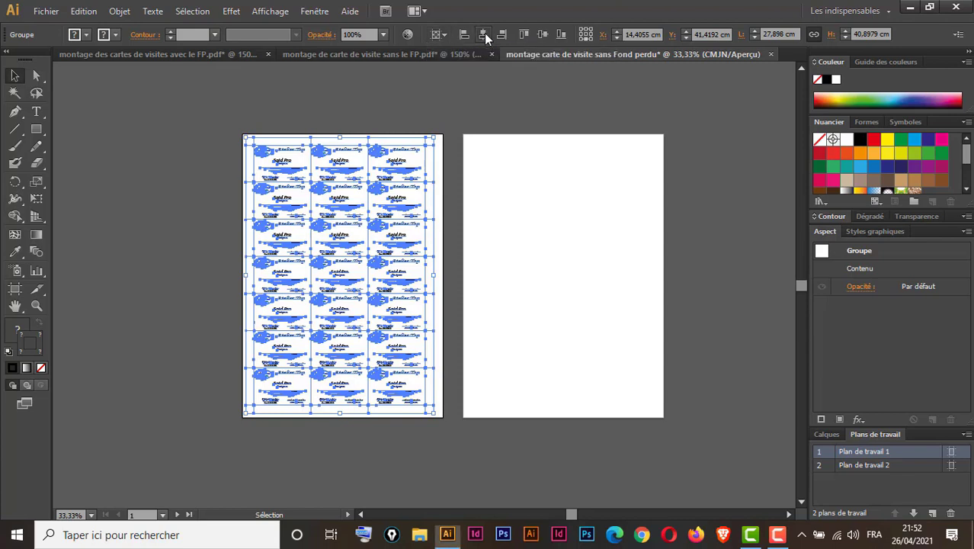
click(483, 33)
click(544, 34)
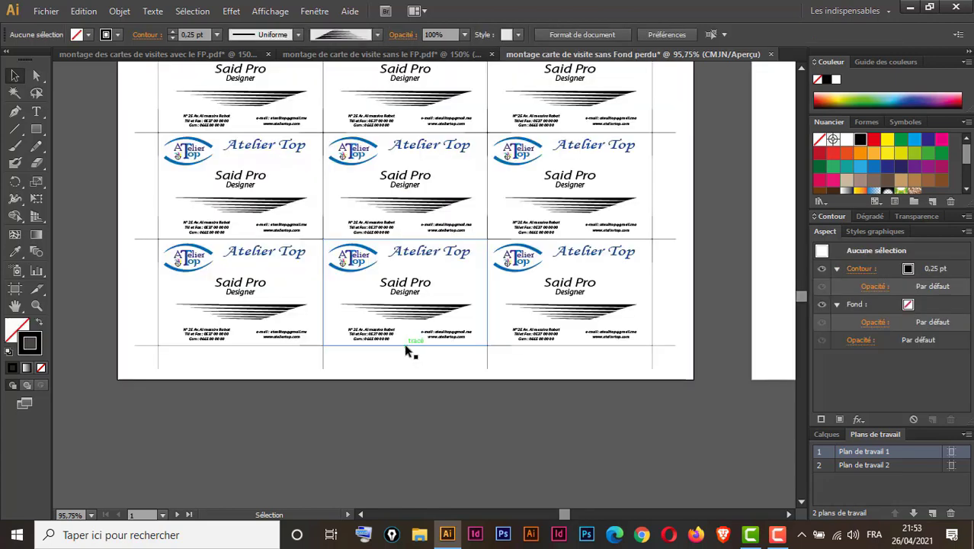
Step: Copy the Verso card with its crop marks from the "montage de carte de visite sans le FP" document and deselect it
key(ctrl+minus)
key(ctrl+minus)
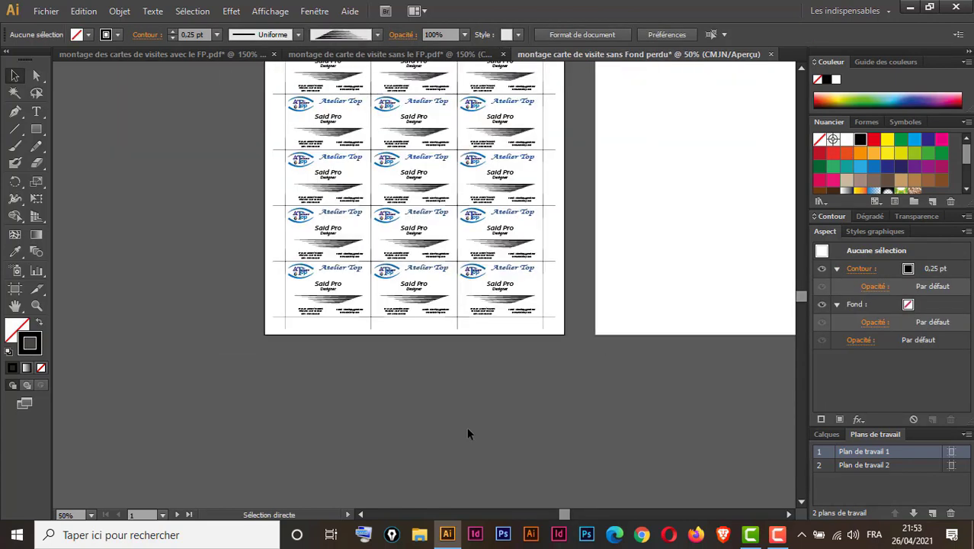
key(space)
drag(558, 399, 415, 488)
drag(533, 181, 414, 261)
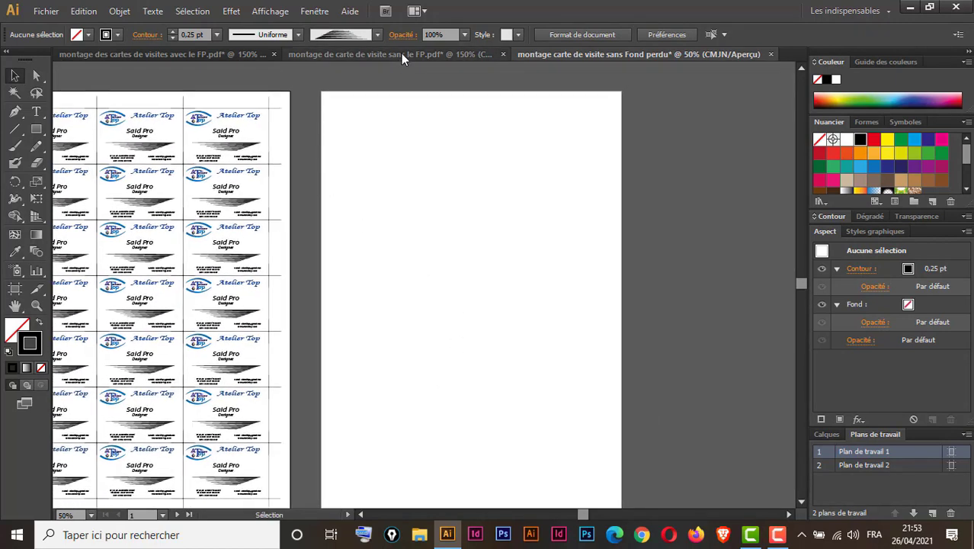
click(401, 53)
click(674, 194)
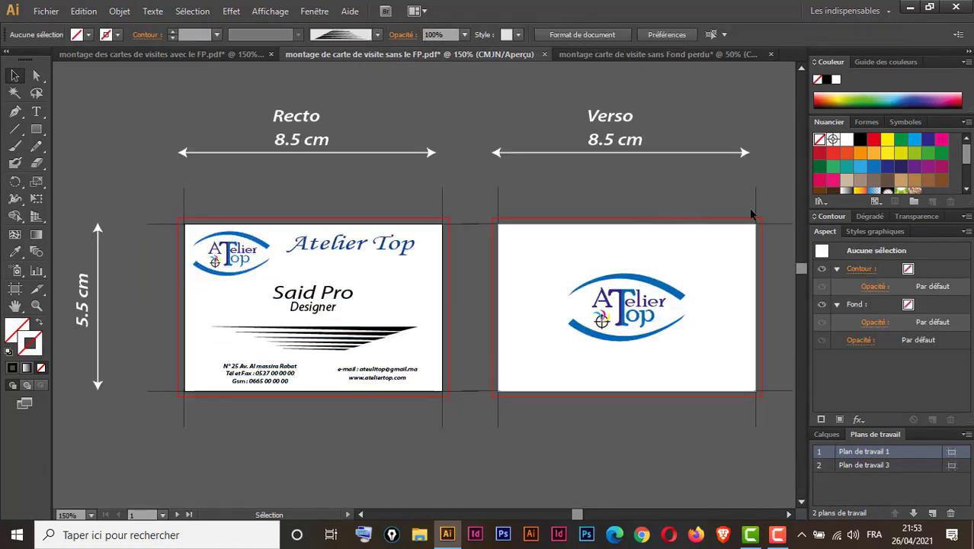
drag(760, 266, 487, 440)
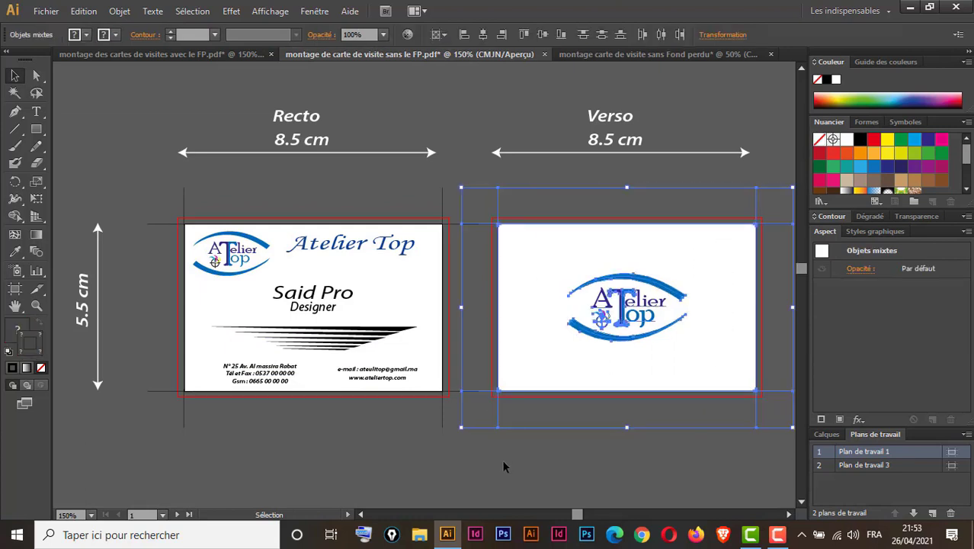
key(a)
click(504, 469)
key(v)
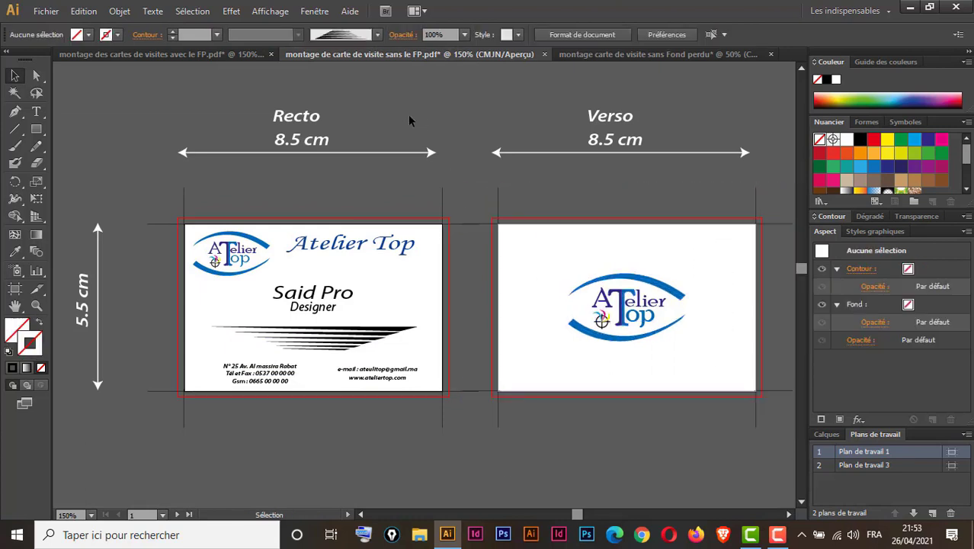
Step: Paste the Verso card into "montage carte de visite sans Fond perdu" and place it in the upper-left corner of the second artboard
click(638, 55)
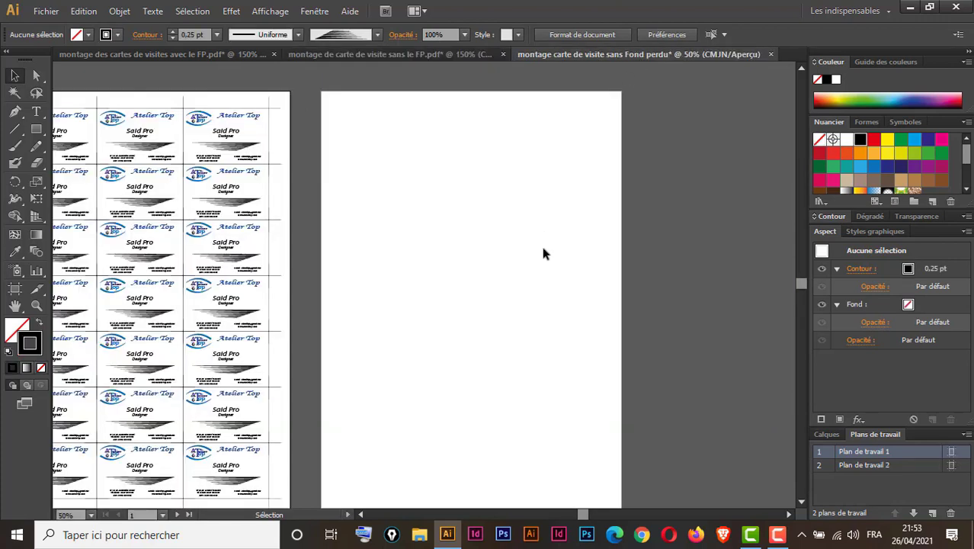
key(ctrl+v)
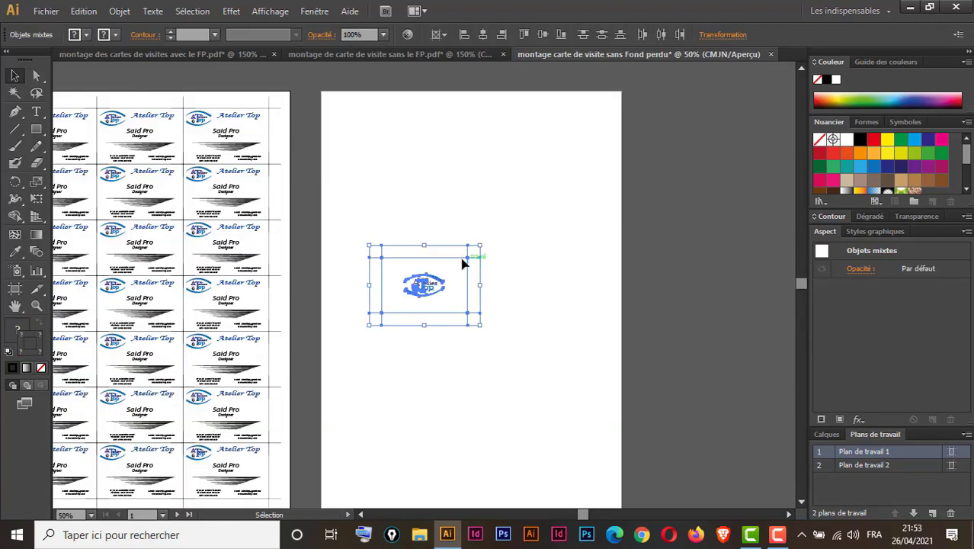
drag(462, 262, 420, 114)
click(409, 133)
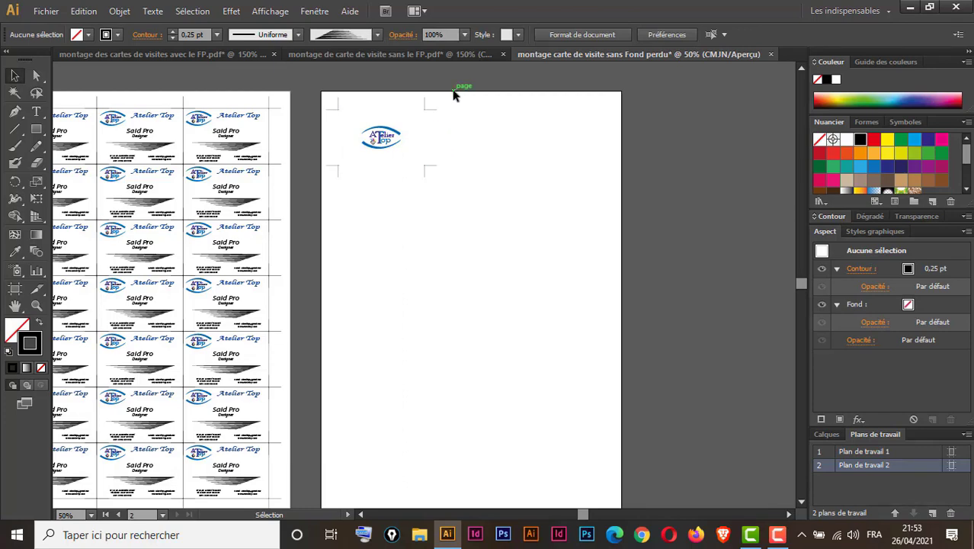
Step: Select the pasted logo and crop marks on the second artboard and group them
drag(454, 95, 315, 227)
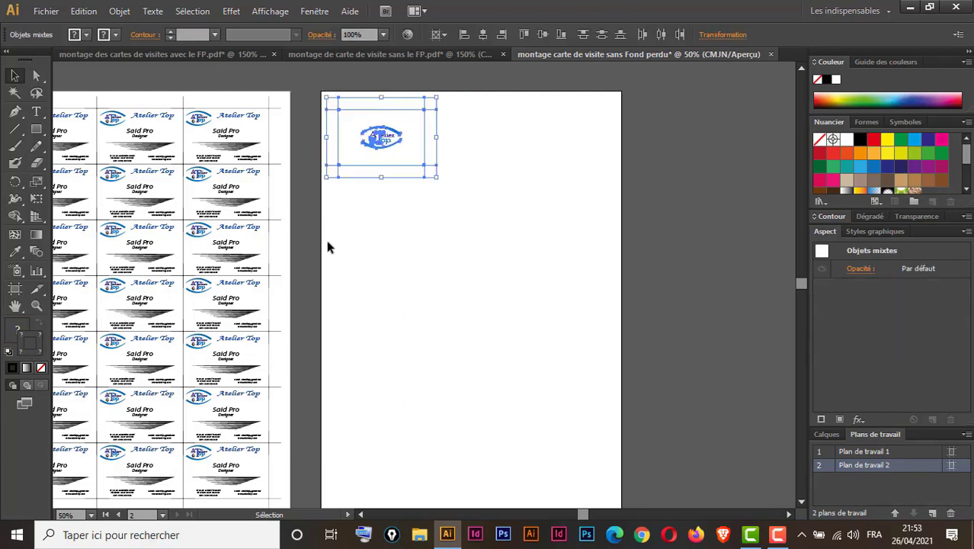
key(a)
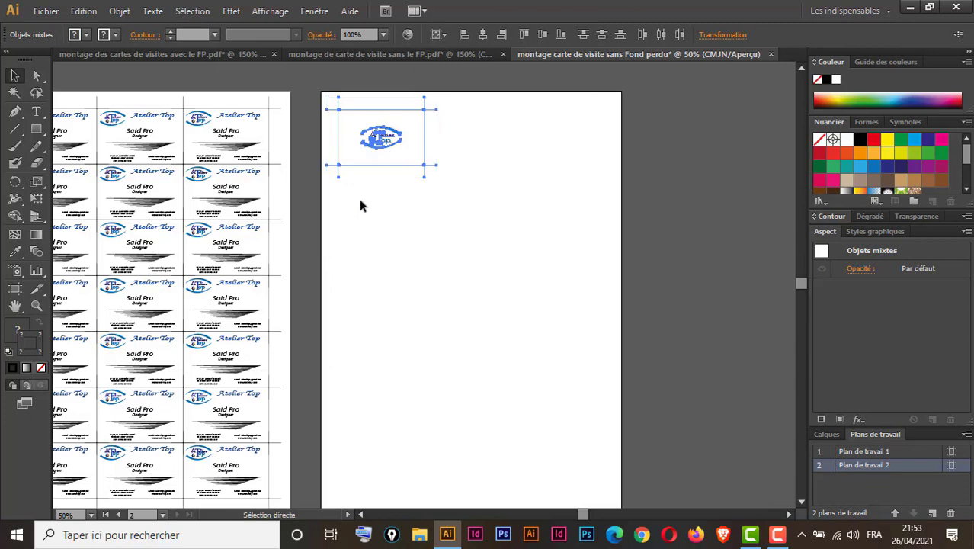
key(v)
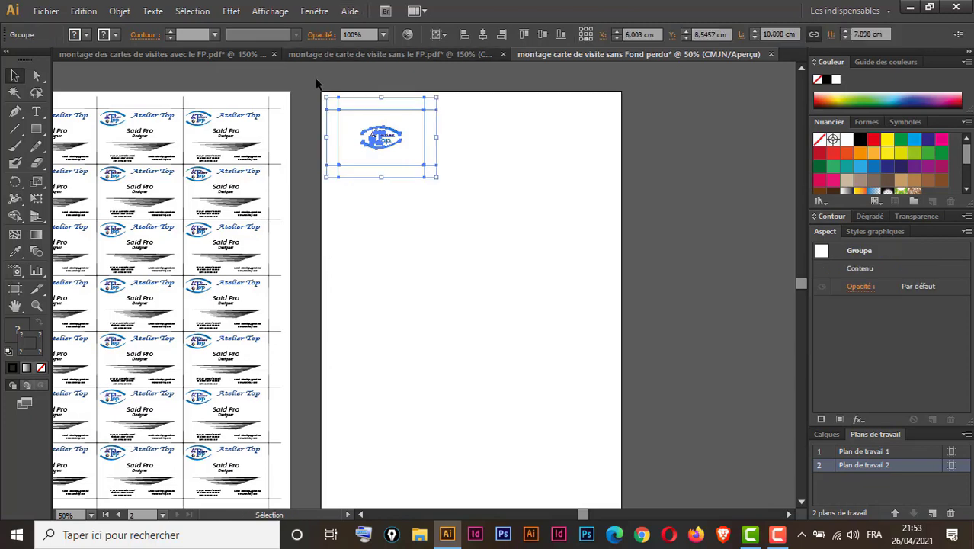
Step: Apply a previewed Transform effect to the Verso card group with an 8.5 cm horizontal move and 2 copies
click(231, 12)
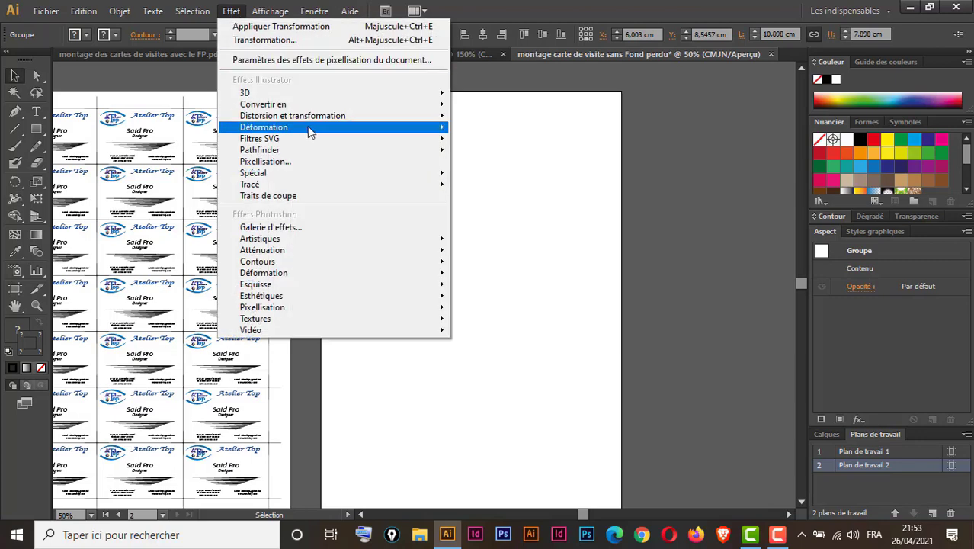
mouse_move(315, 118)
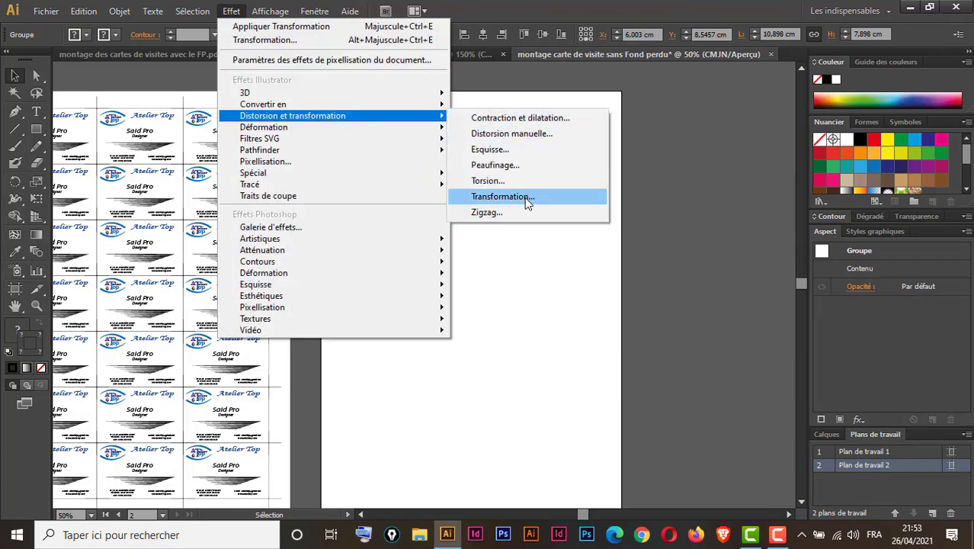
click(501, 196)
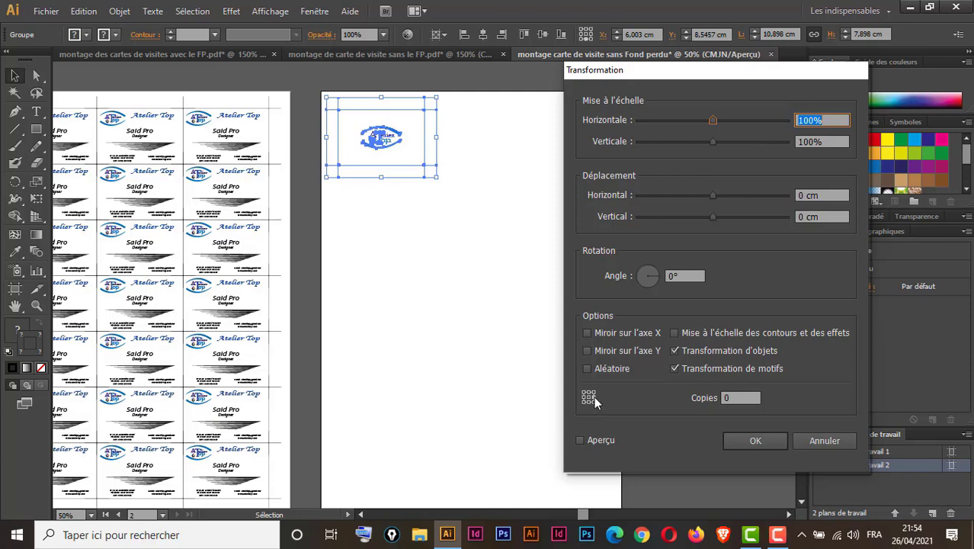
click(581, 440)
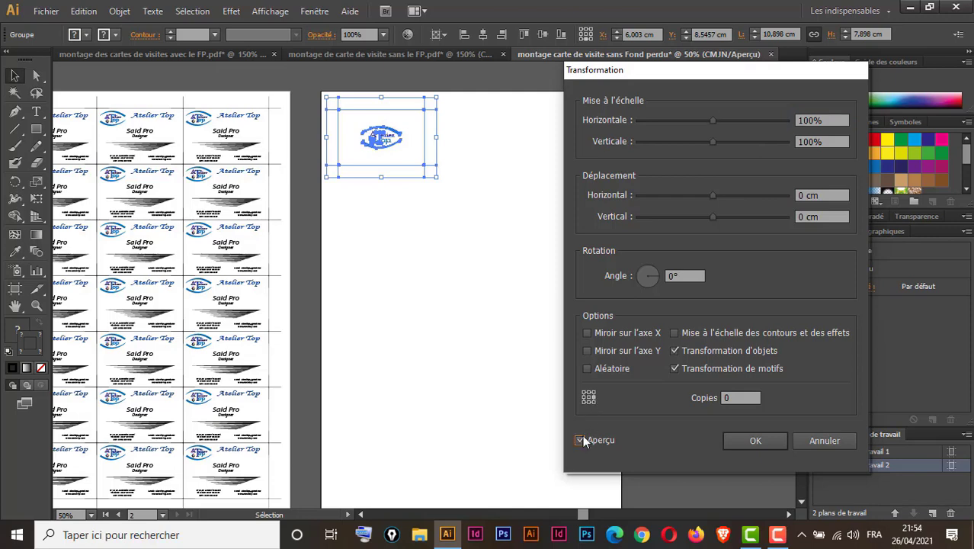
double_click(803, 195)
text(8.5)
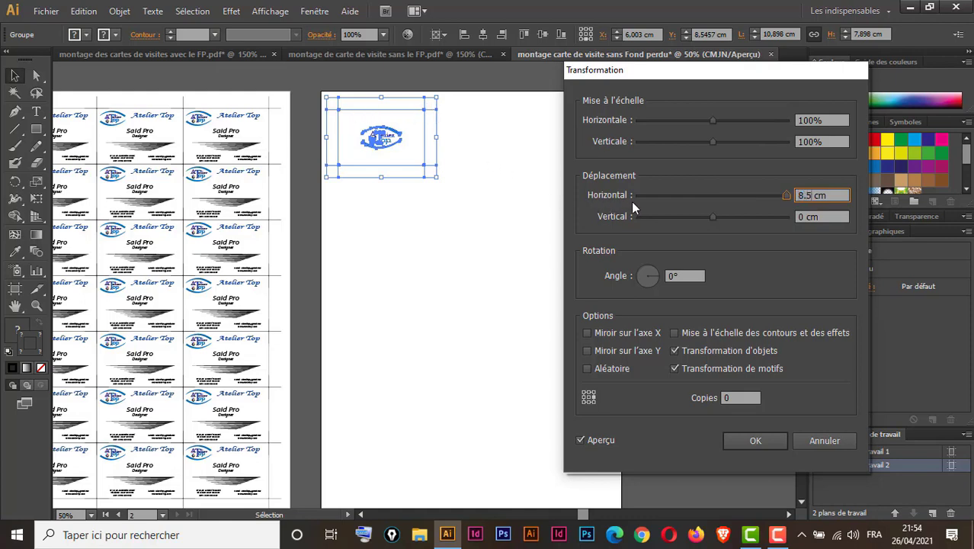
click(741, 397)
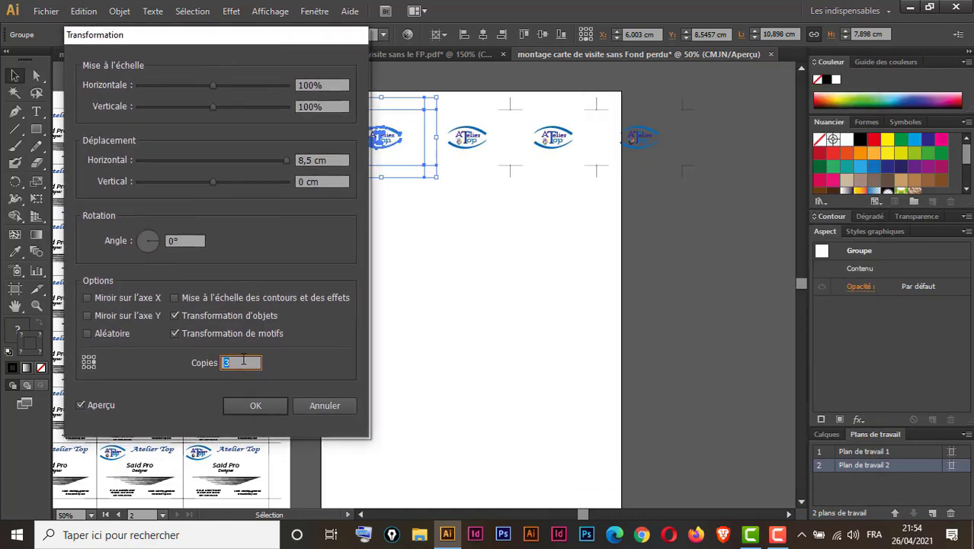
click(243, 361)
key(Down)
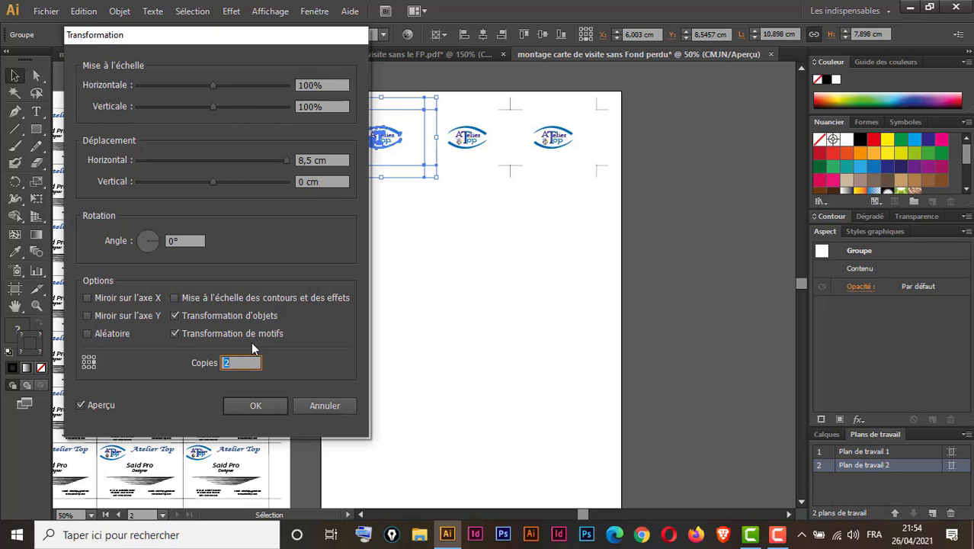
click(271, 407)
click(526, 311)
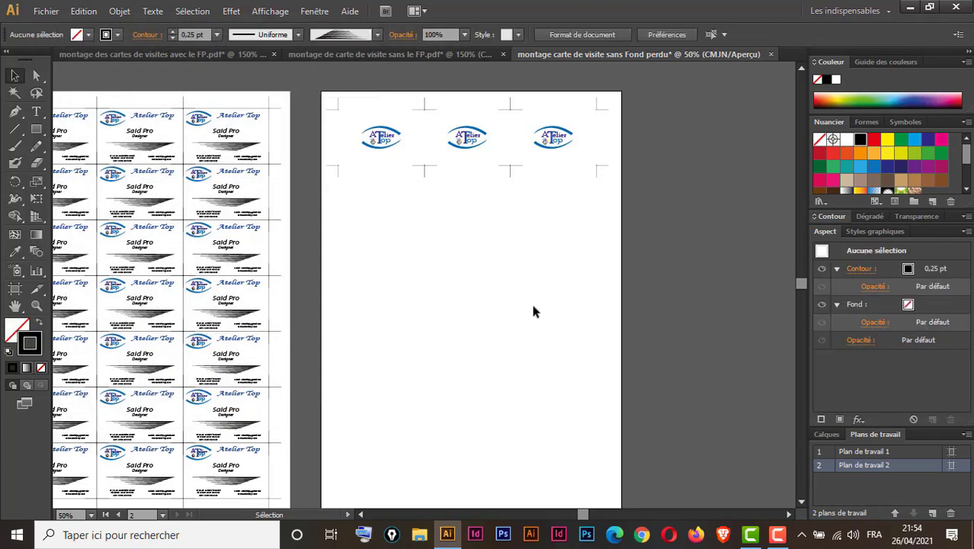
Step: Select the row of Verso cards and start another Transform effect as a new instance
drag(646, 84, 307, 224)
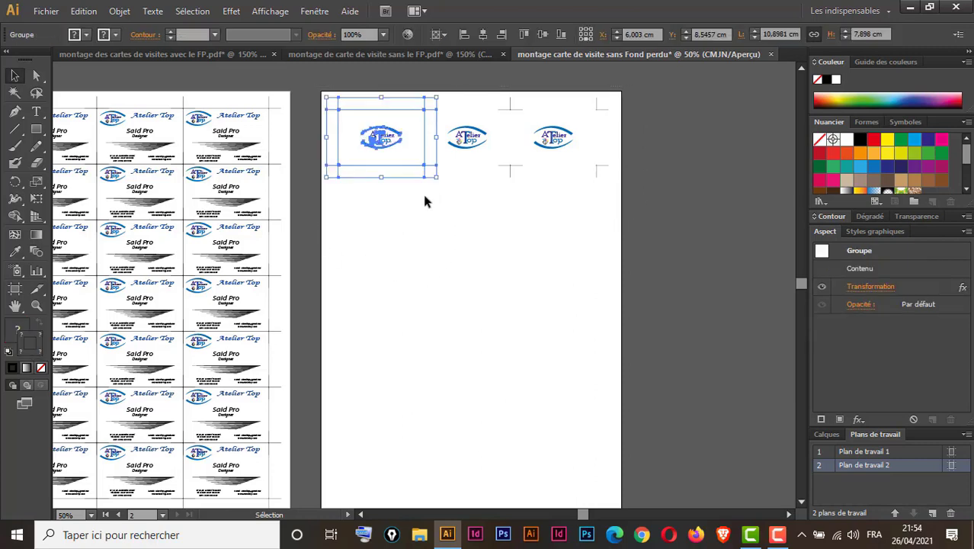
click(233, 12)
mouse_move(317, 118)
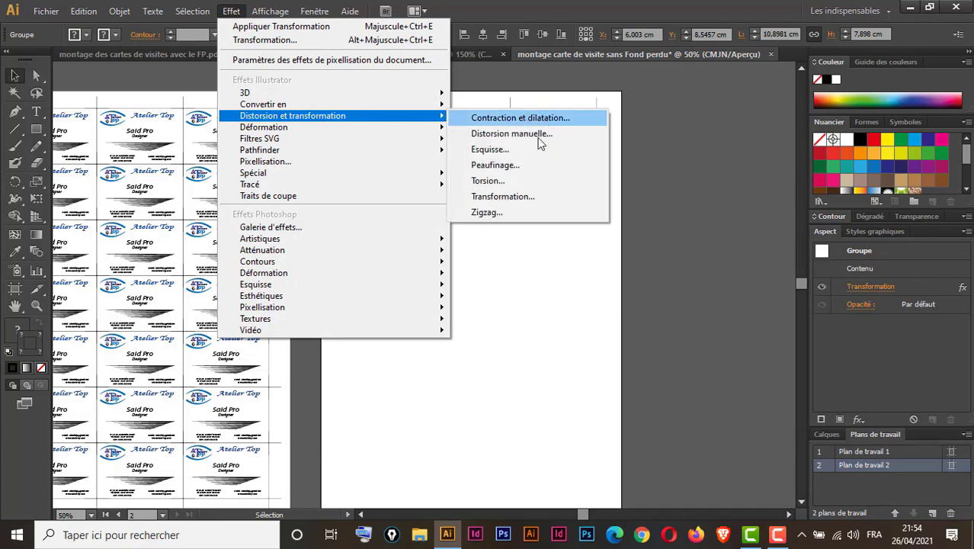
click(531, 199)
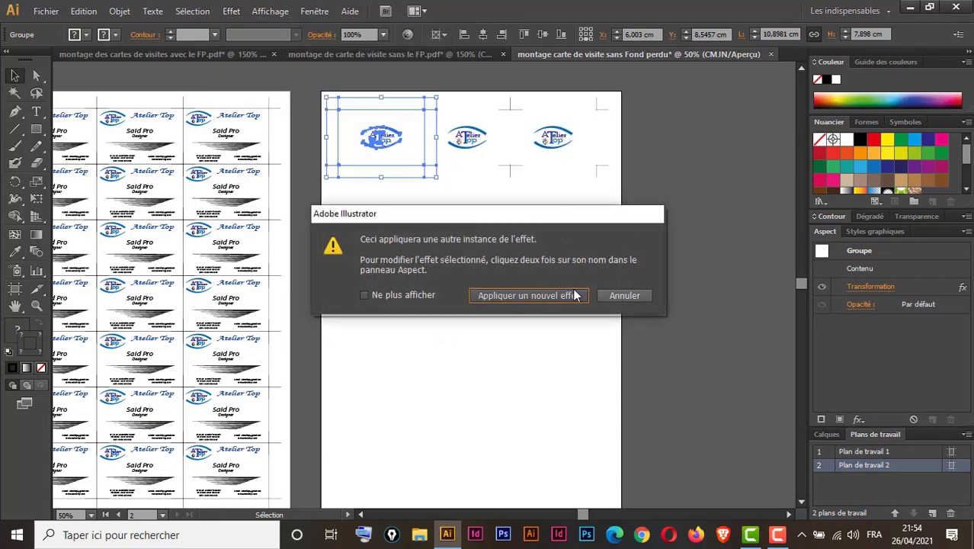
click(535, 296)
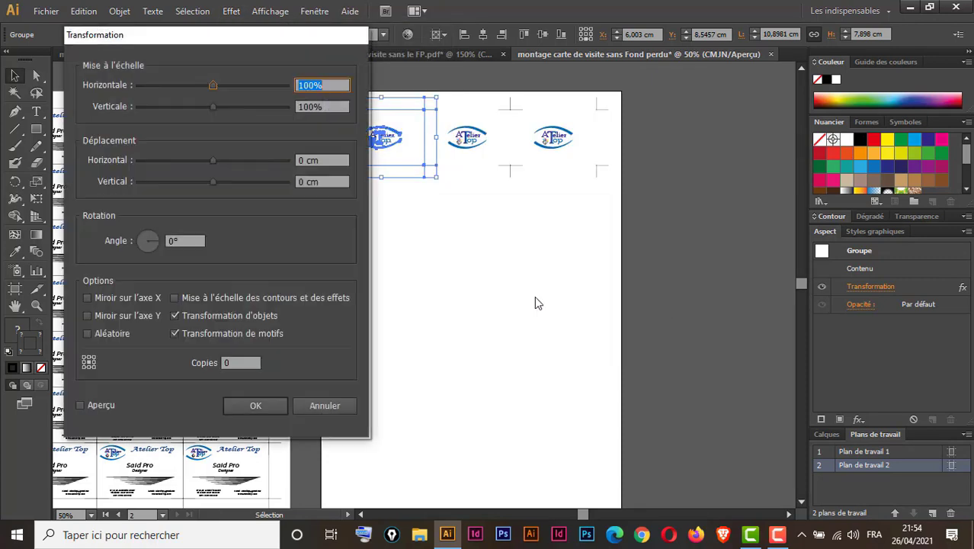
Step: Apply a previewed Transform effect to the Verso card row with a 5.5 cm vertical move and 6 copies
drag(268, 38, 862, 66)
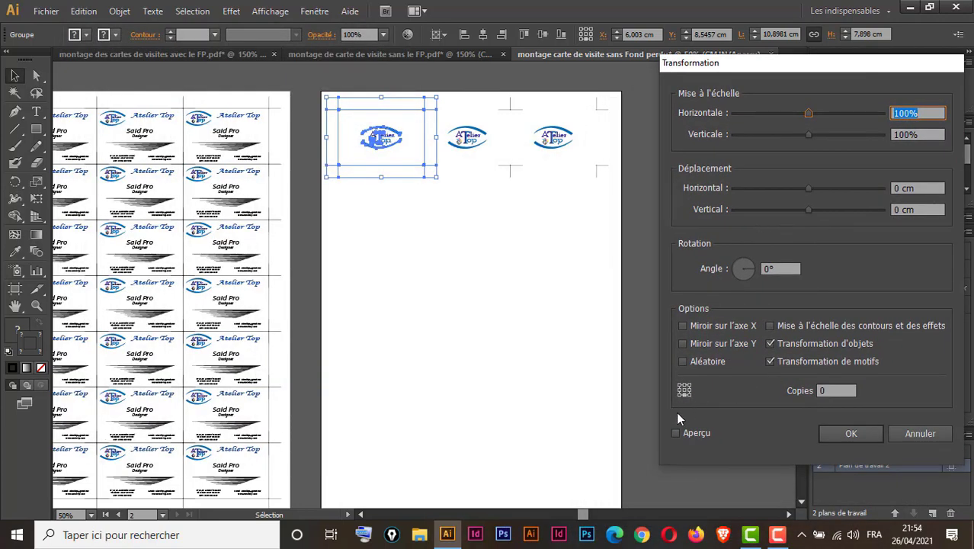
click(676, 434)
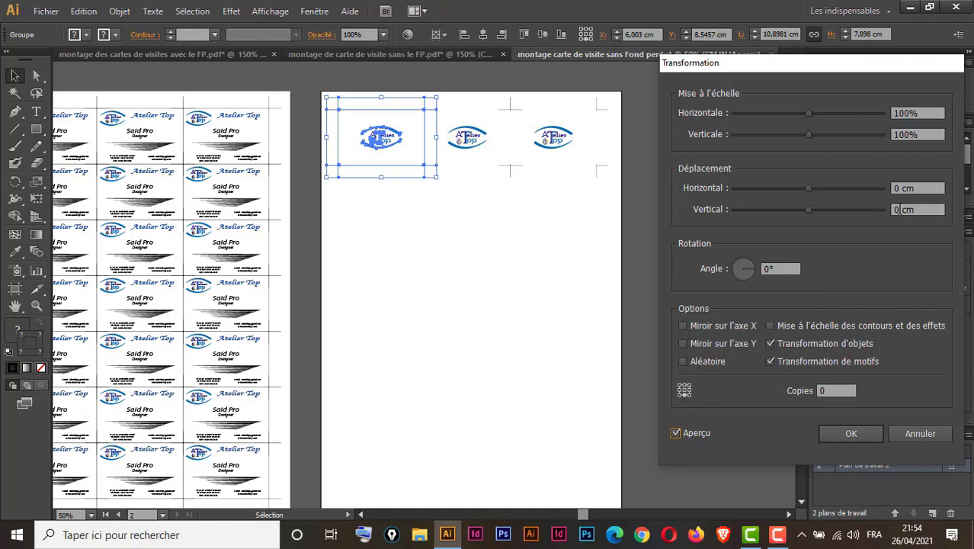
double_click(900, 209)
text(5,5)
click(840, 391)
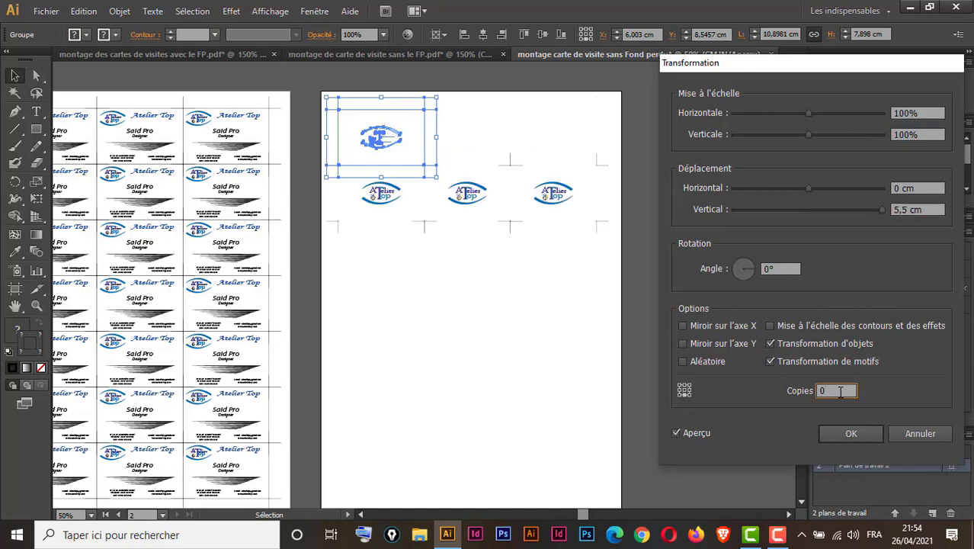
key(Up)
key(Up)
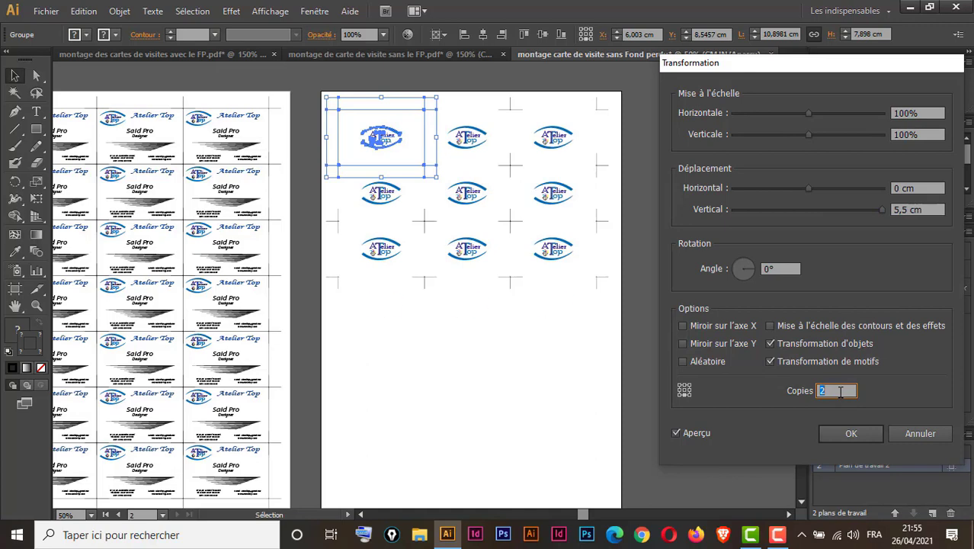
key(Up)
key(Up)
key(Up)
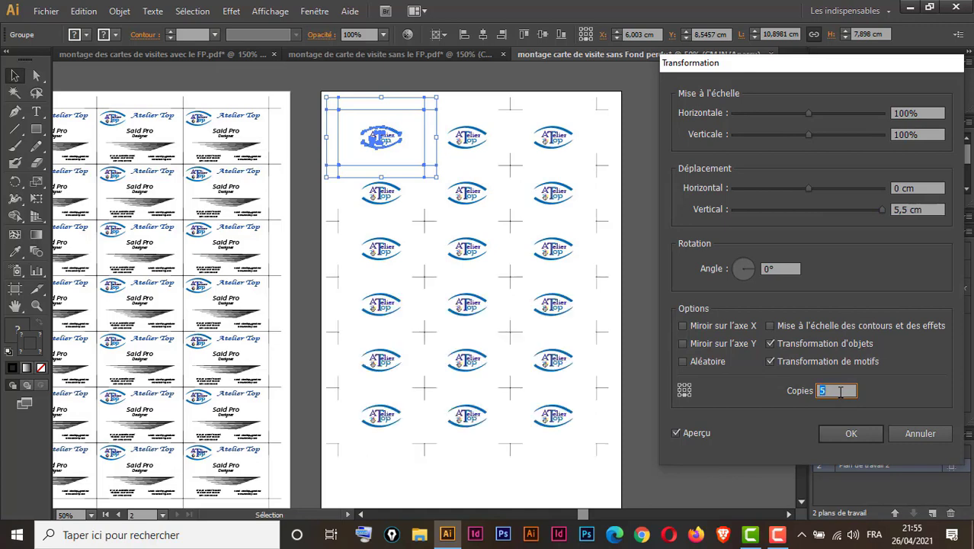
key(Up)
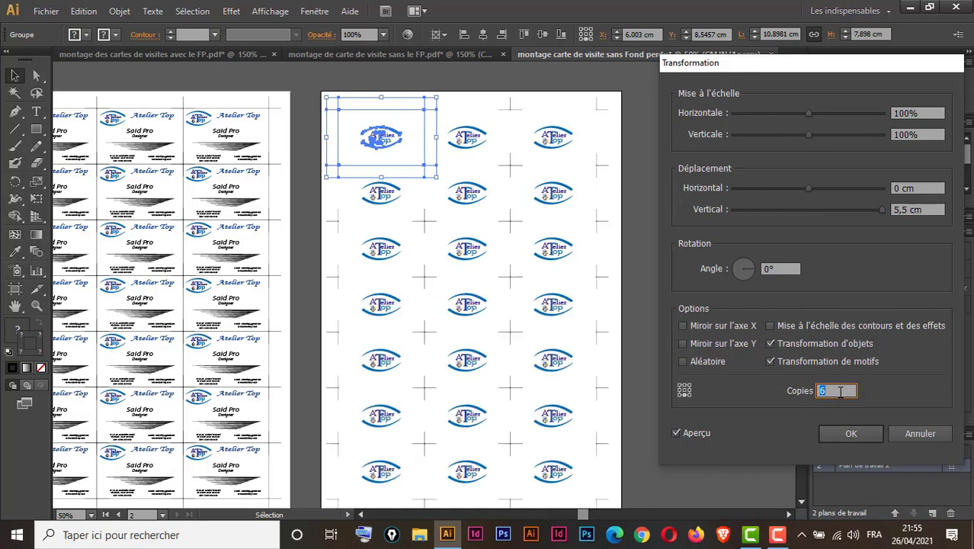
click(866, 433)
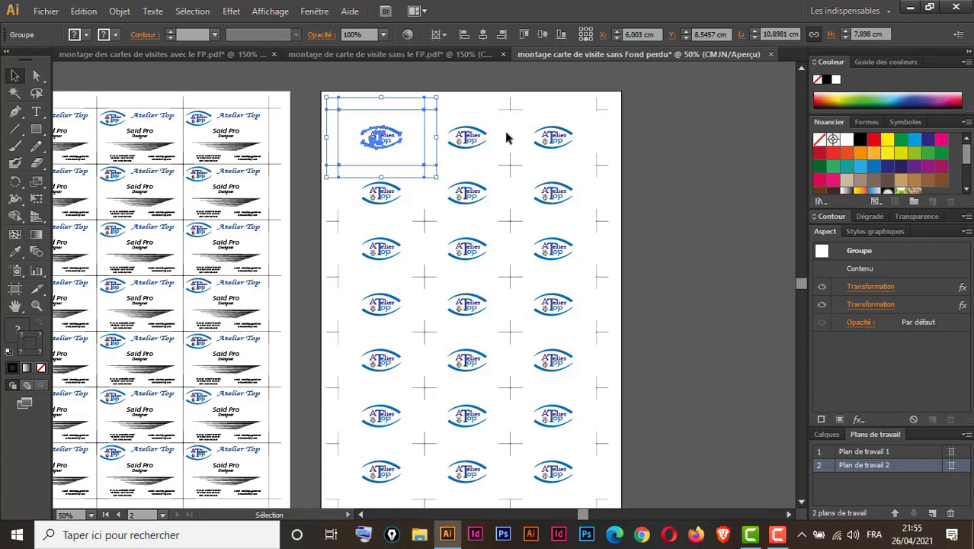
Step: Select the Verso card grid on the second artboard and expand its appearance into real objects
click(119, 11)
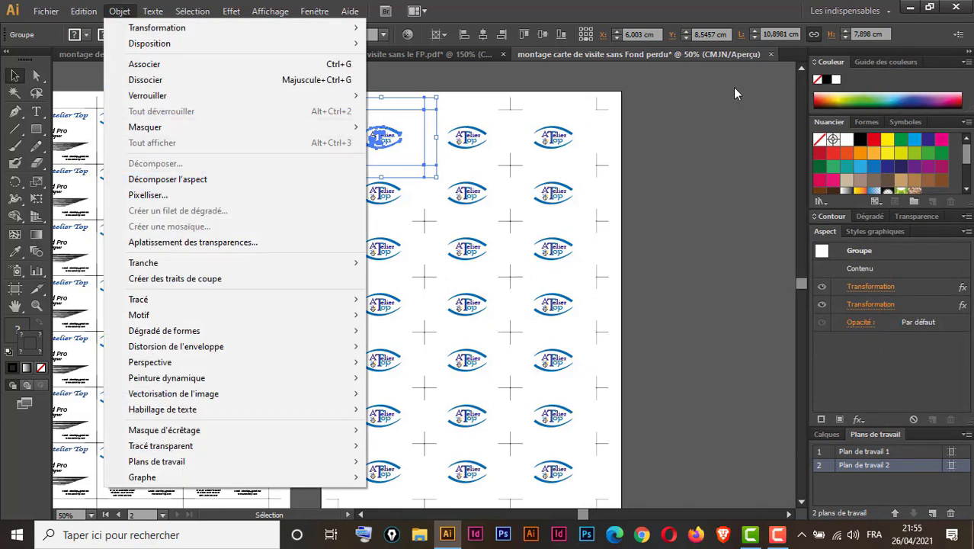
click(702, 112)
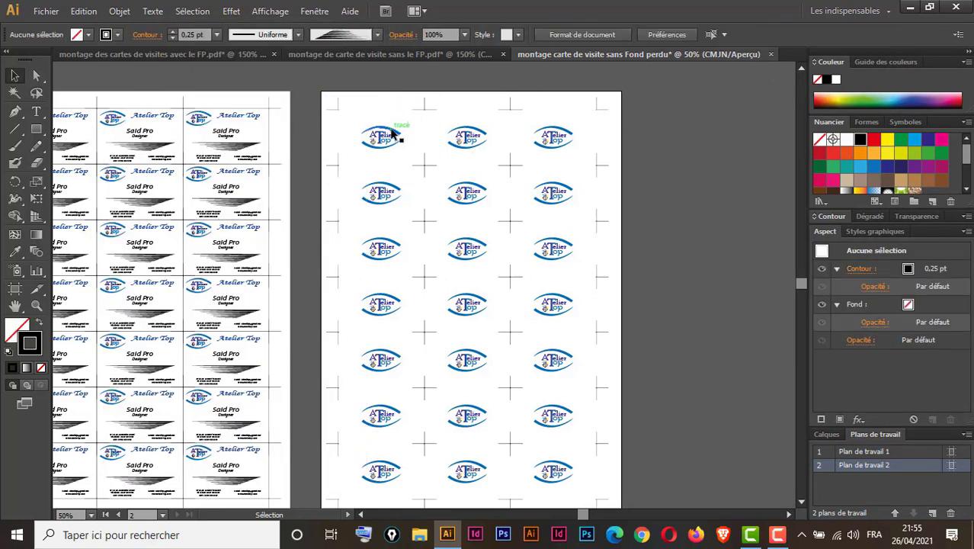
drag(326, 107, 596, 232)
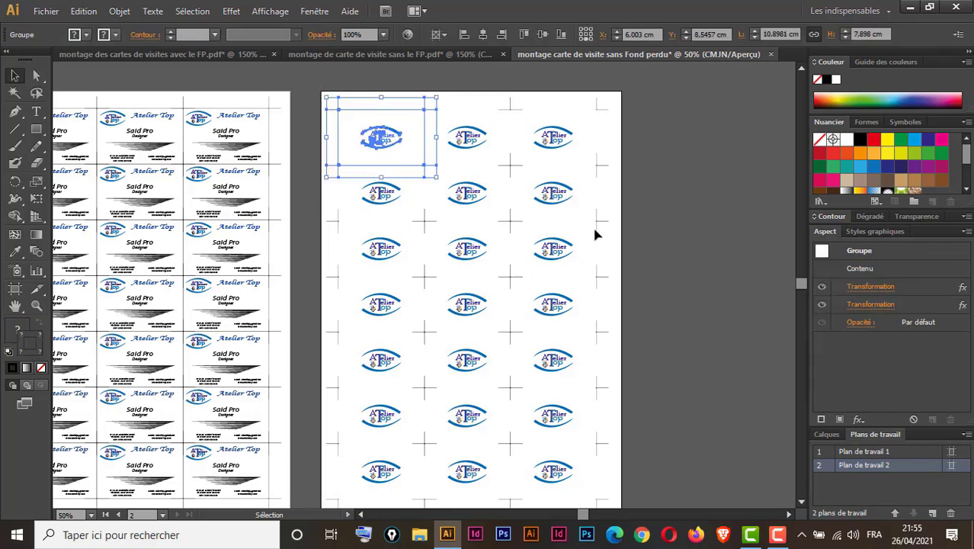
click(119, 10)
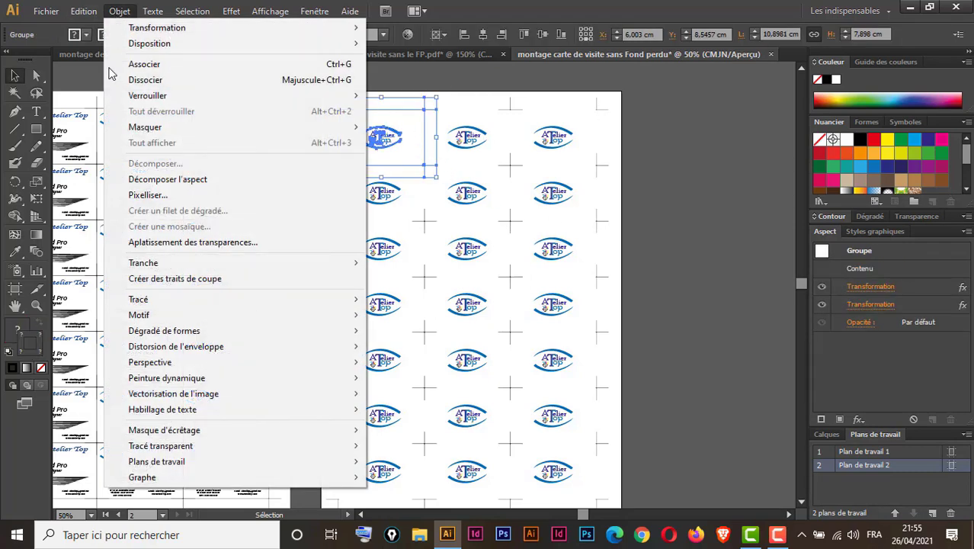
click(186, 179)
key(ctrl+a)
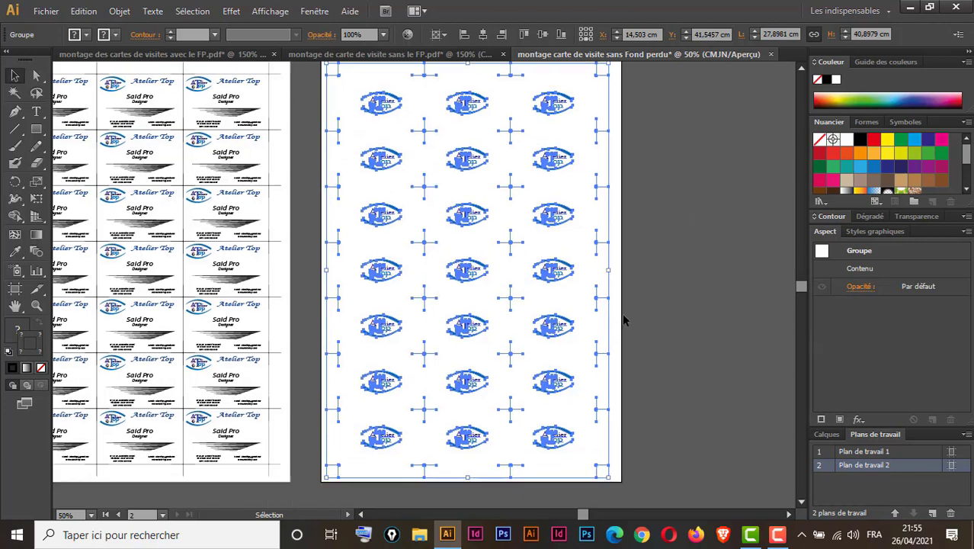
Step: Center the expanded Verso grid horizontally and vertically on the second artboard, and deselect it
key(ctrl+minus)
key(v)
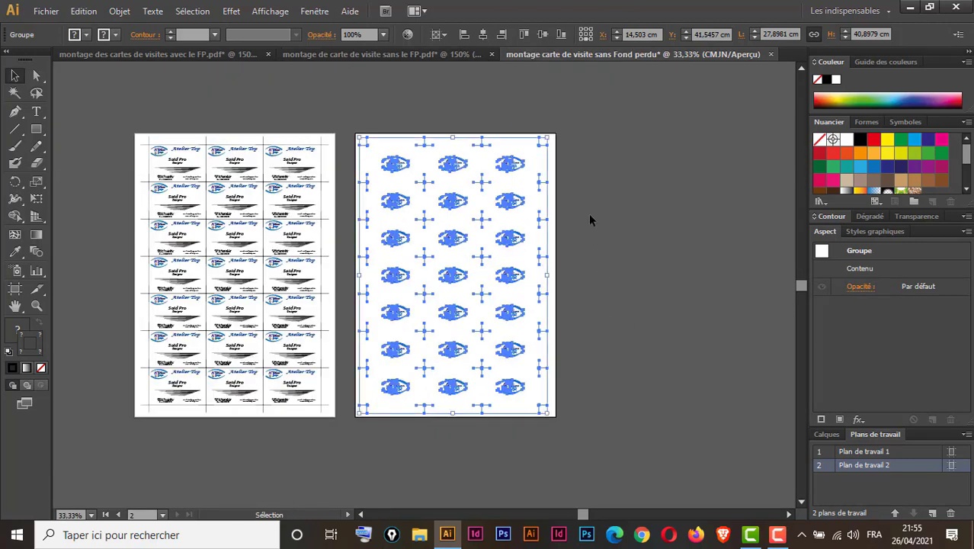
click(482, 34)
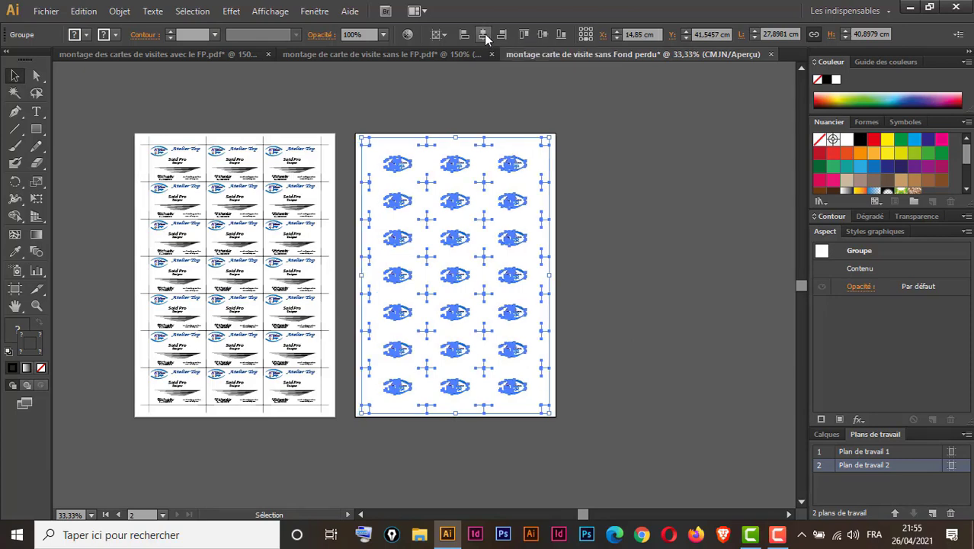
click(542, 34)
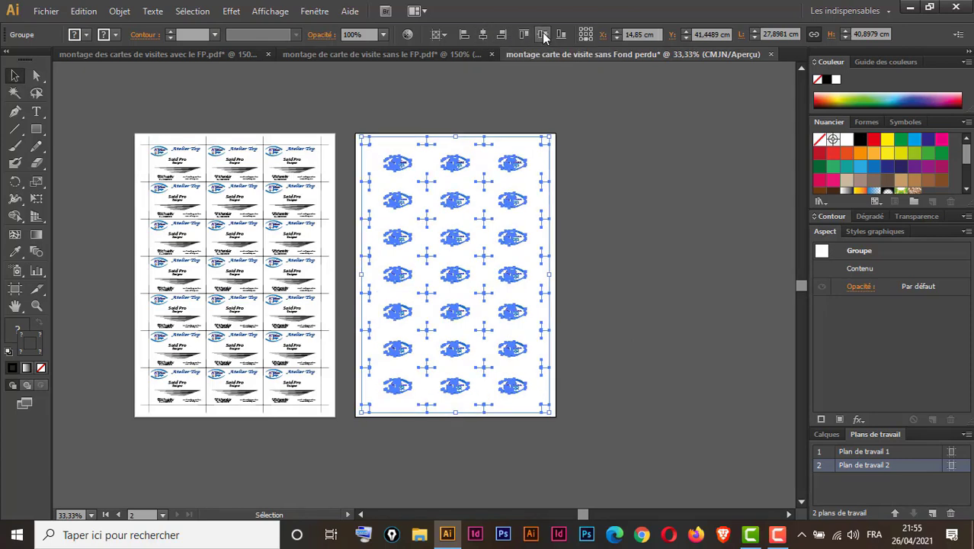
click(616, 258)
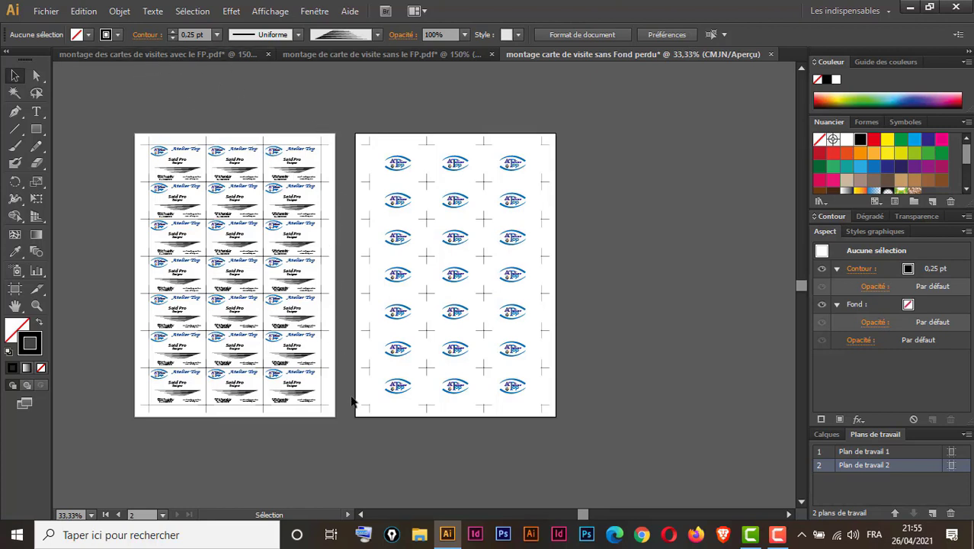
Step: Add two new A3 artboards side by side, one directly below each existing artboard
drag(344, 462, 412, 342)
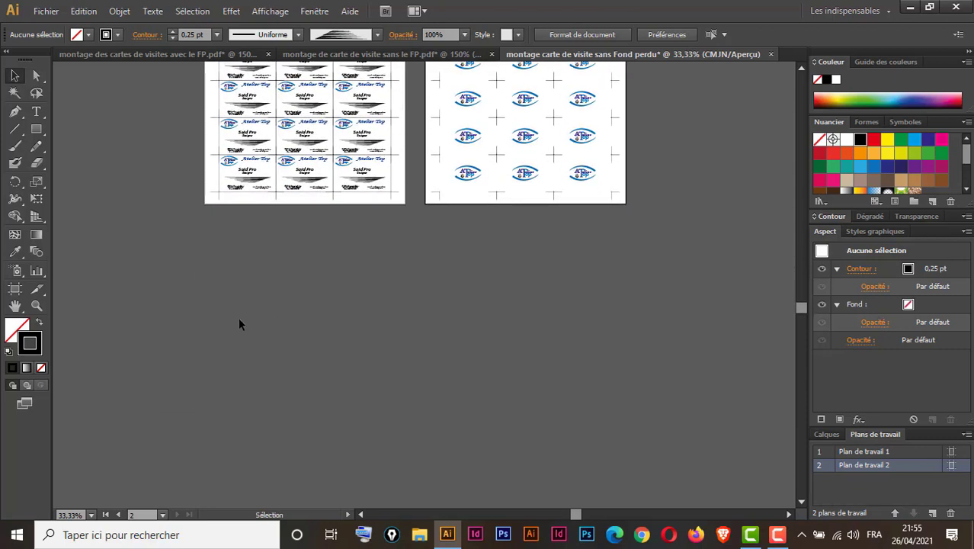
click(15, 289)
click(293, 35)
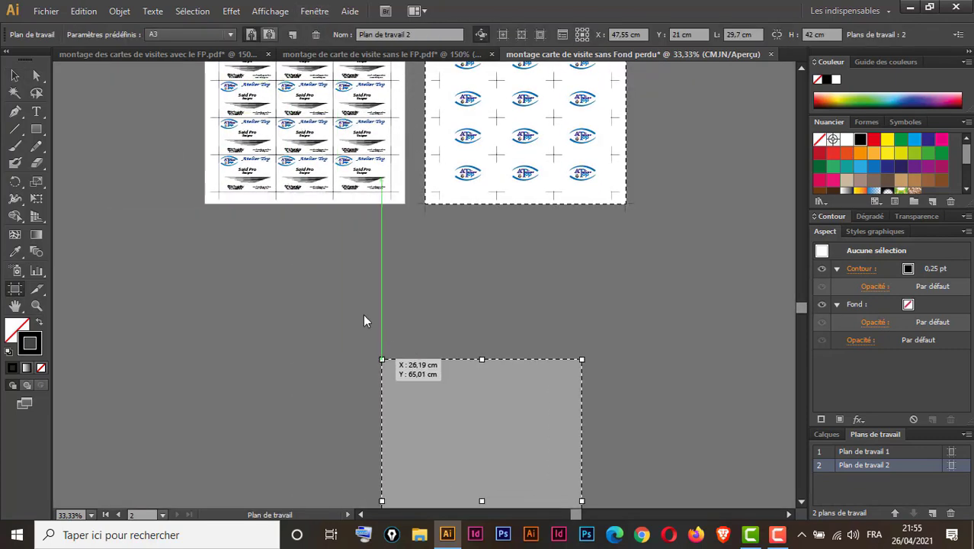
click(205, 227)
click(425, 228)
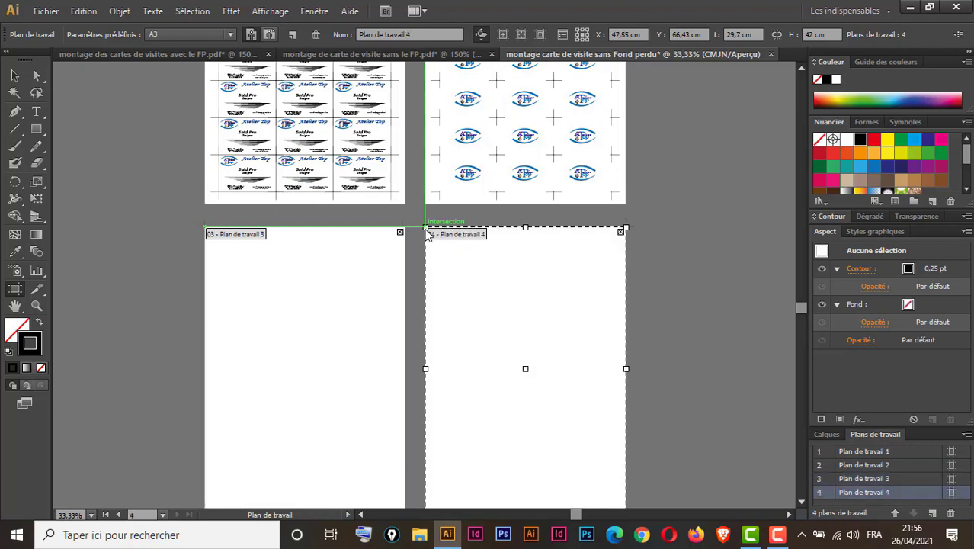
click(15, 75)
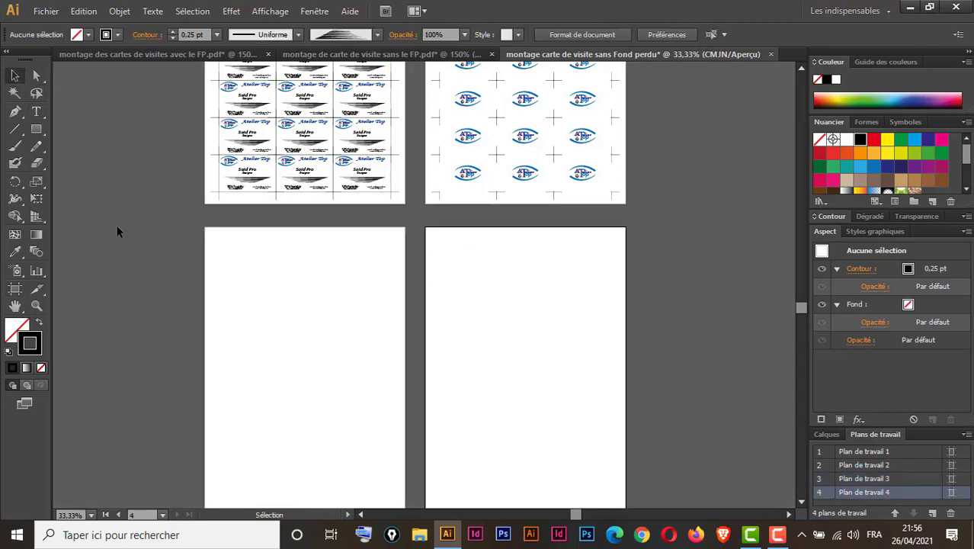
Step: In "montage des cartes de visites avec le FP.pdf", create crop marks from the inner 8.5 × 5.5 cm trim frame of the Recto card
click(206, 54)
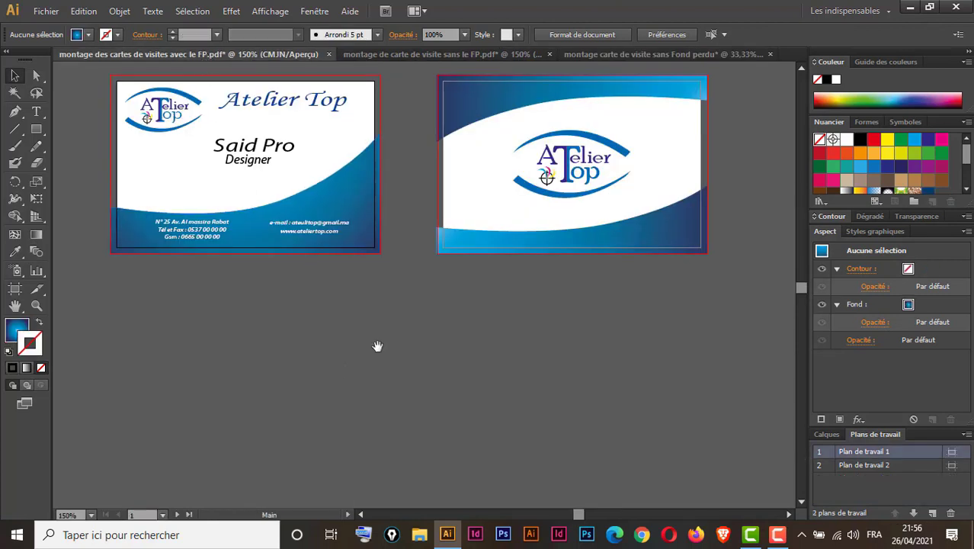
drag(372, 341, 455, 483)
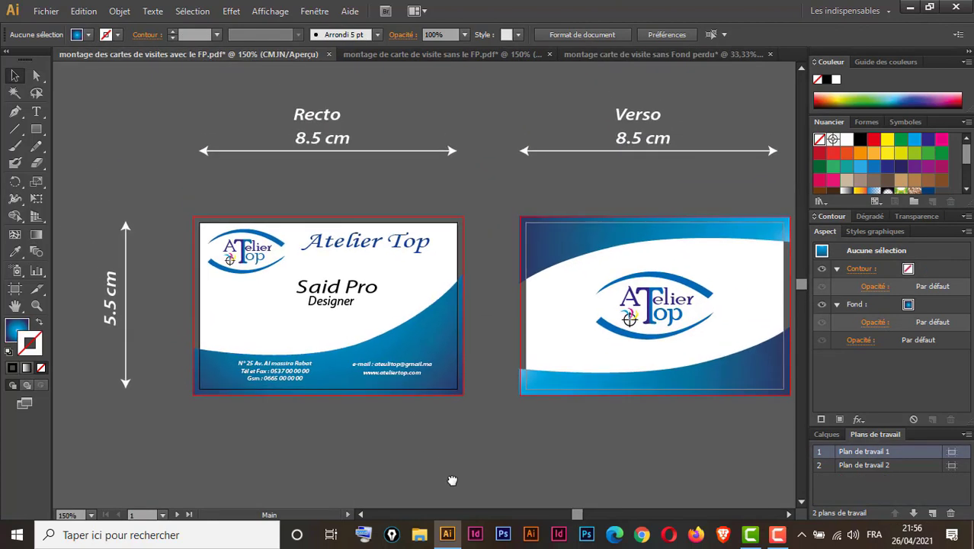
click(200, 314)
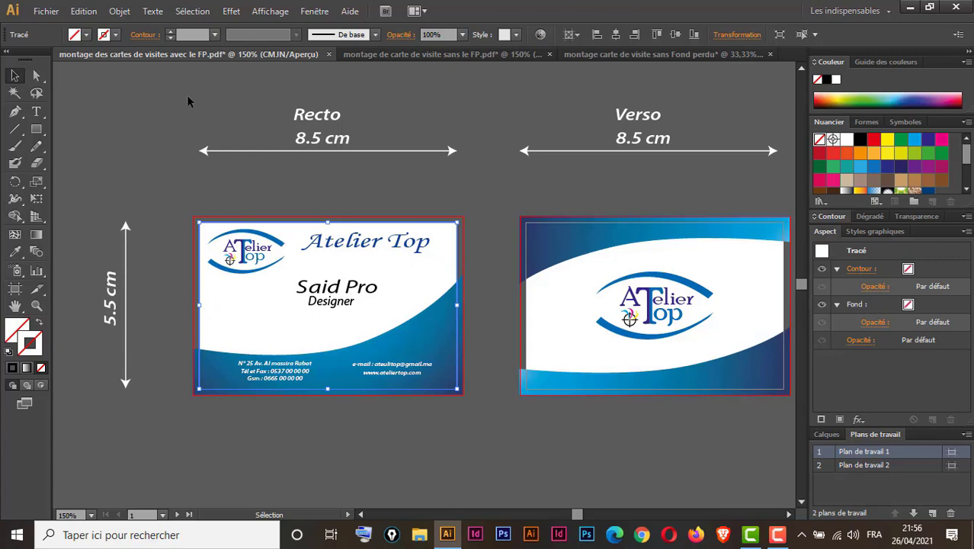
click(121, 12)
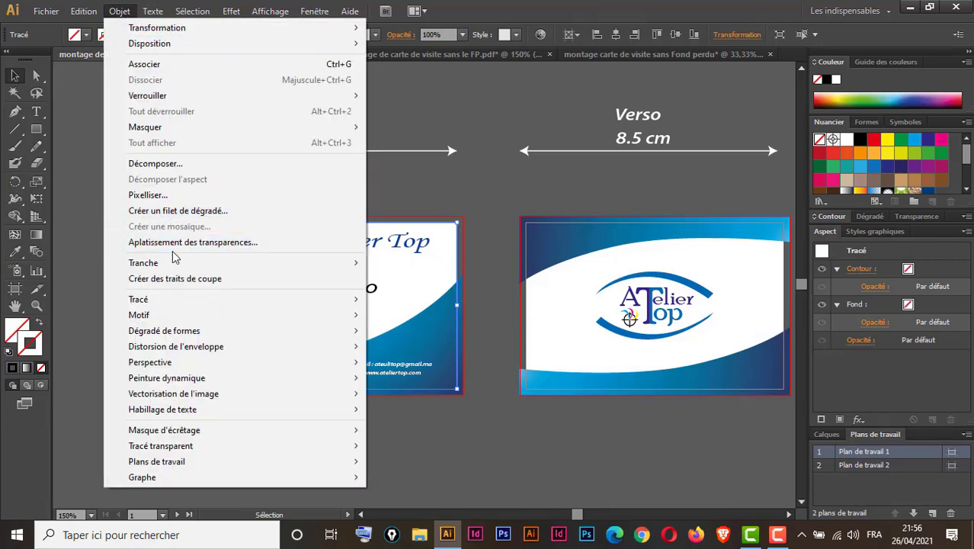
click(180, 279)
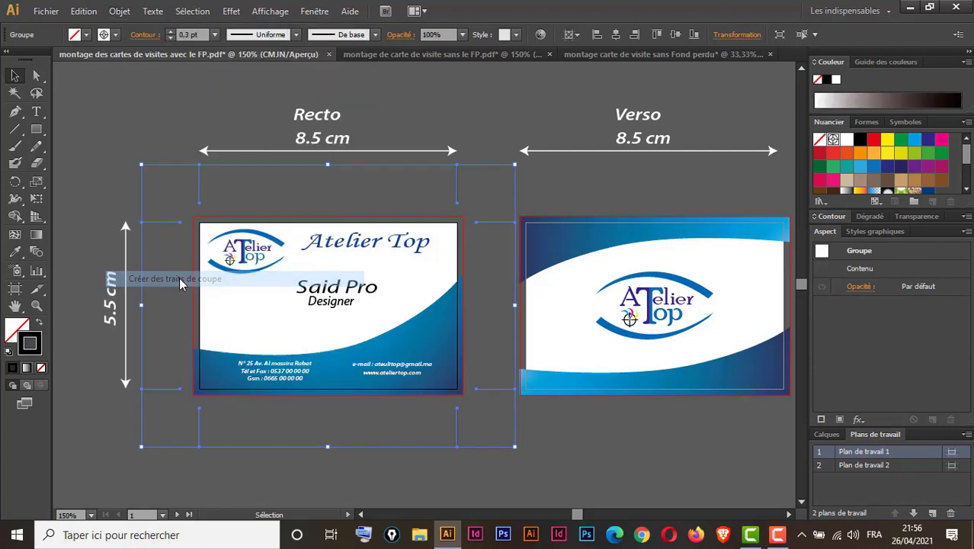
click(101, 148)
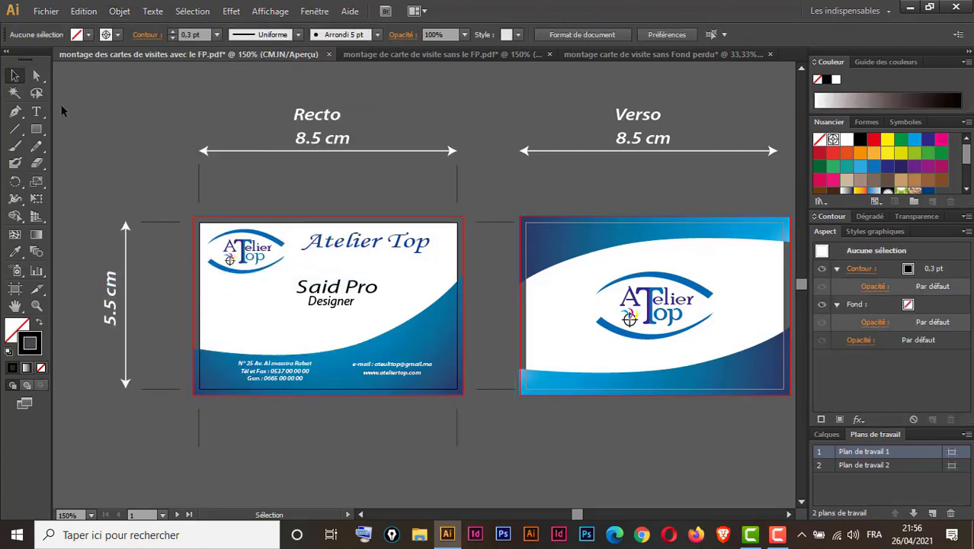
Step: Directly select the Recto crop marks on each side and nudge them inward to the corners of the trim frame
click(36, 75)
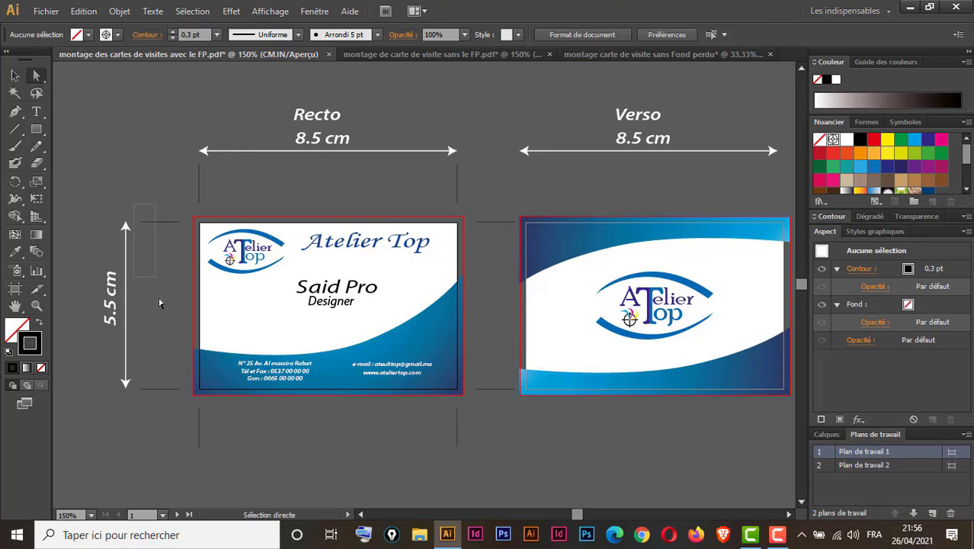
drag(159, 303, 184, 424)
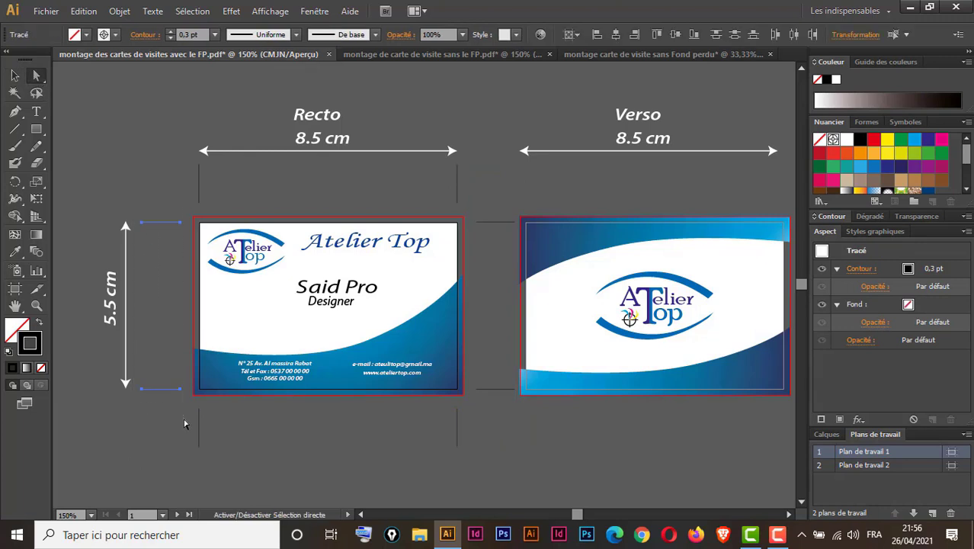
key(shift+Down)
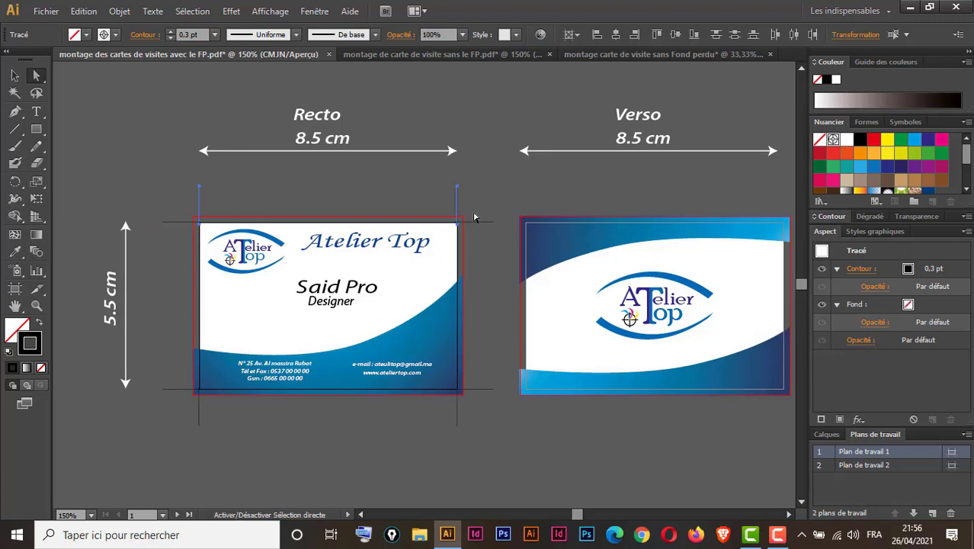
Step: Select the whole Recto card with its crop marks and group them
key(v)
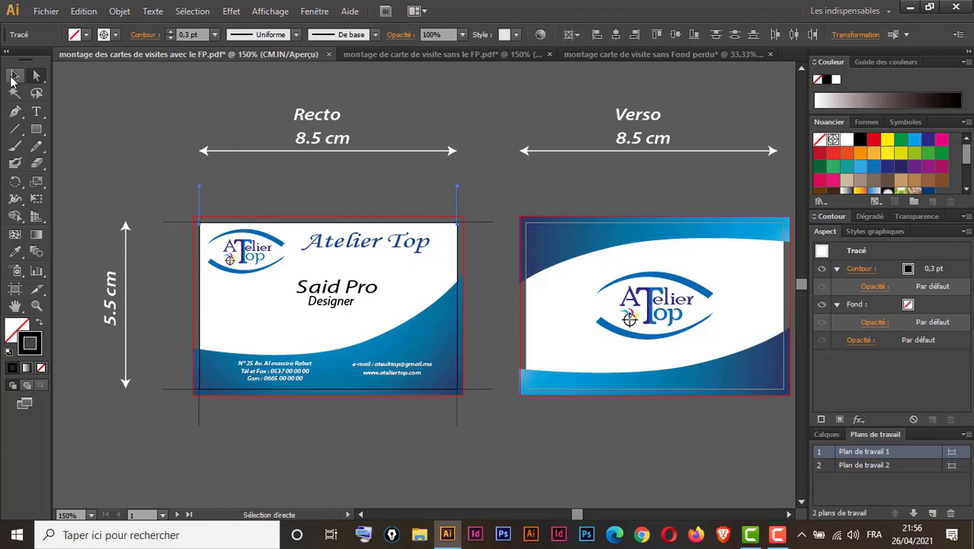
drag(158, 191, 500, 442)
key(a)
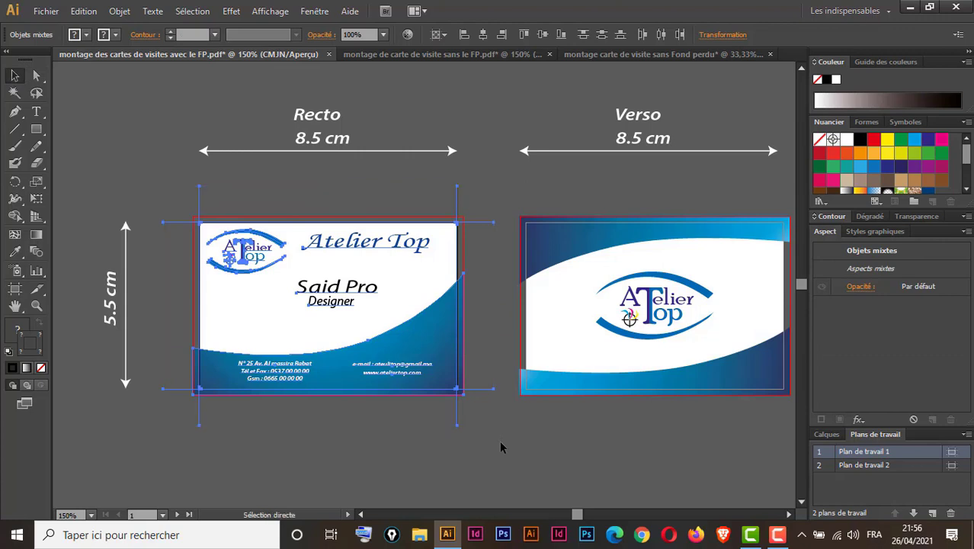
key(ctrl+g)
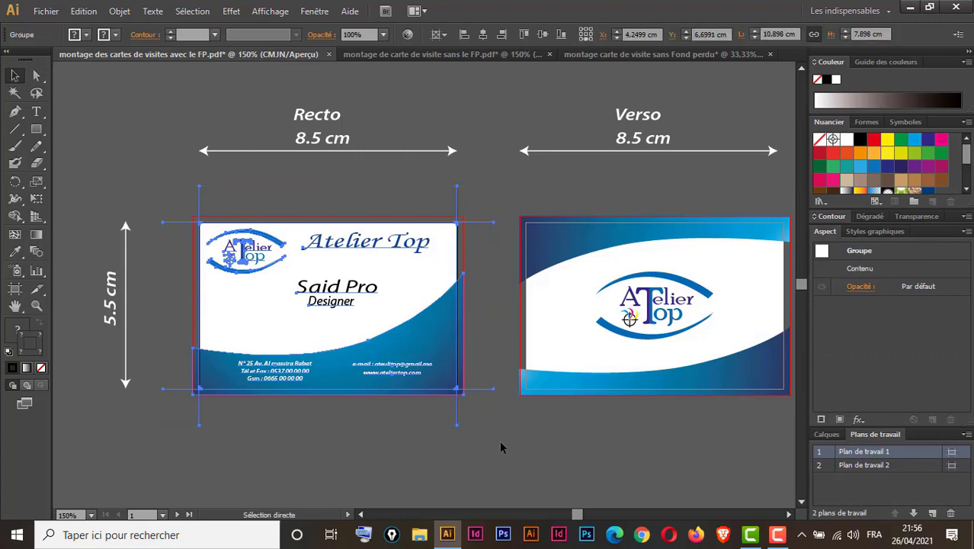
key(v)
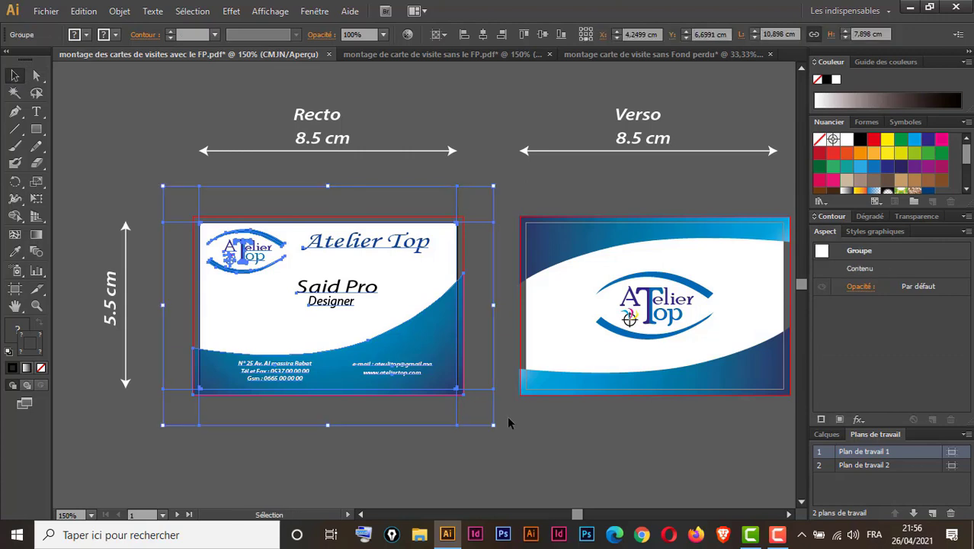
Step: Paste the Recto card group into "montage carte de visite sans Fond perdu" and place it in the upper-left corner of the third artboard
click(617, 55)
drag(373, 369, 396, 355)
key(ctrl+v)
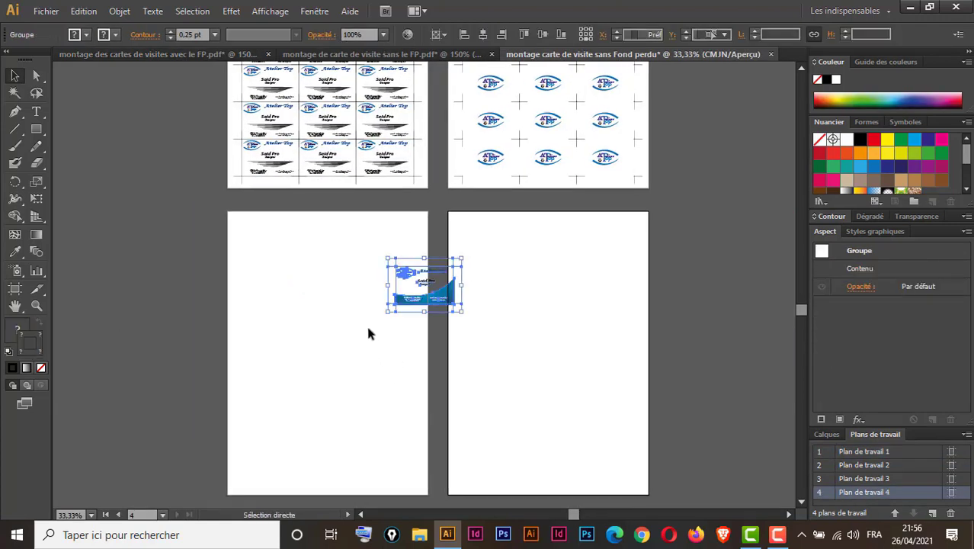
drag(444, 299, 290, 261)
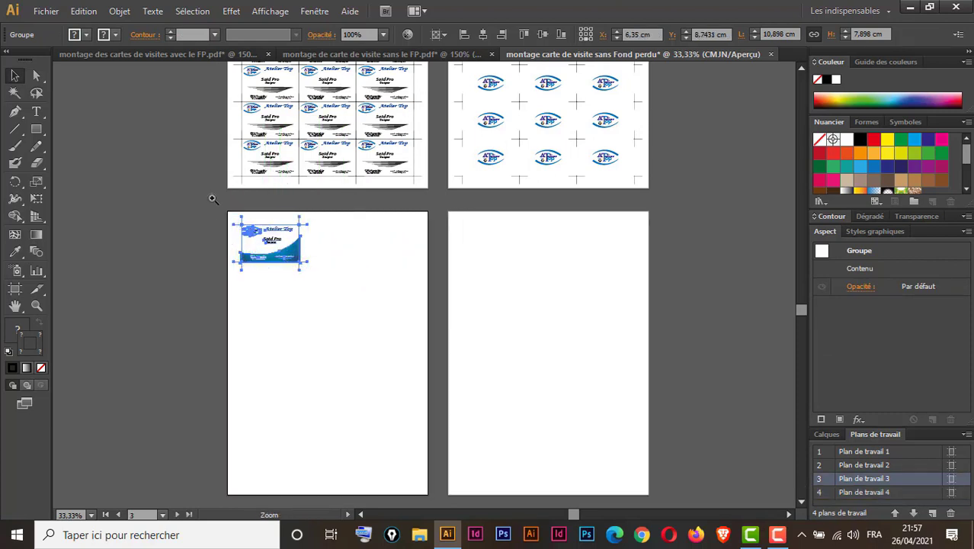
Step: Check the bleed values in the document setup of "montage des cartes de visites avec le FP.pdf" and return to "montage carte de visite sans Fond perdu"
drag(228, 211, 380, 318)
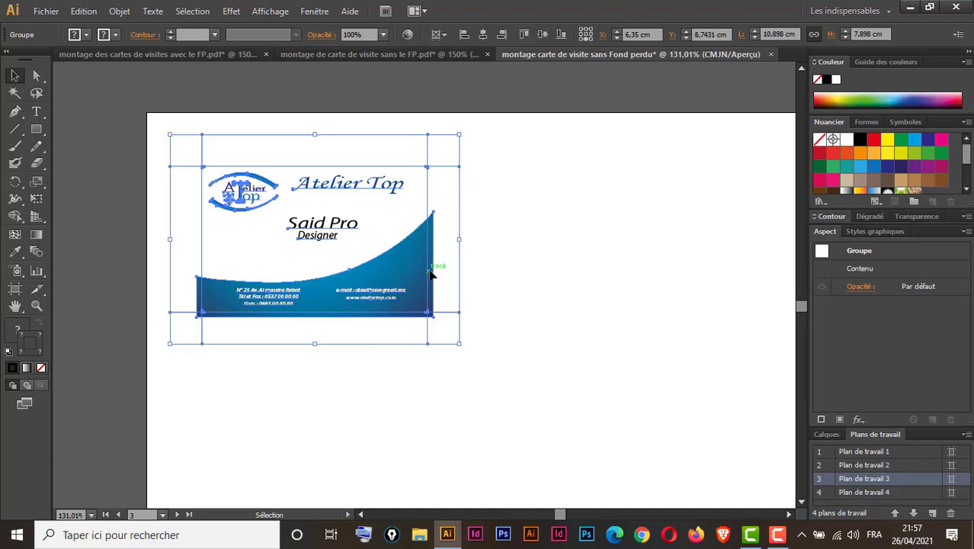
click(195, 52)
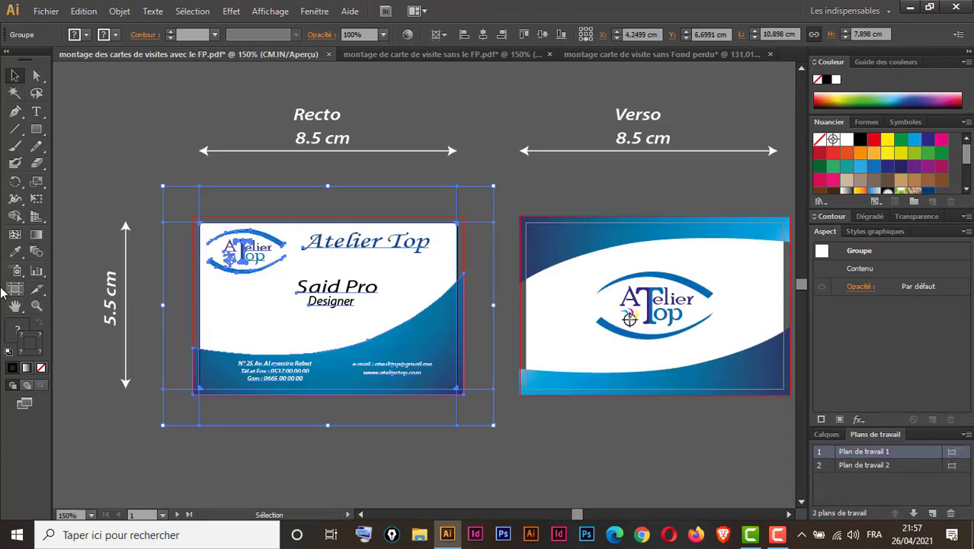
click(46, 11)
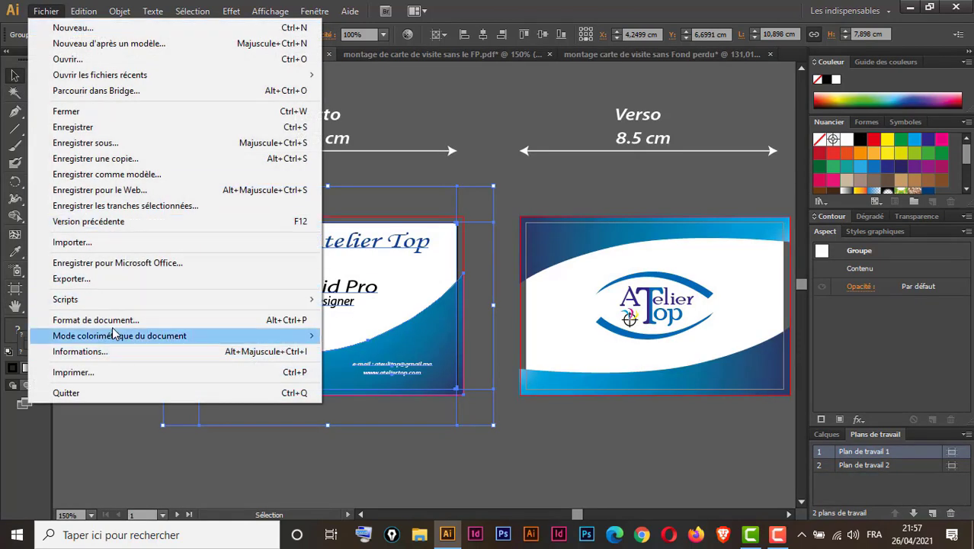
click(111, 320)
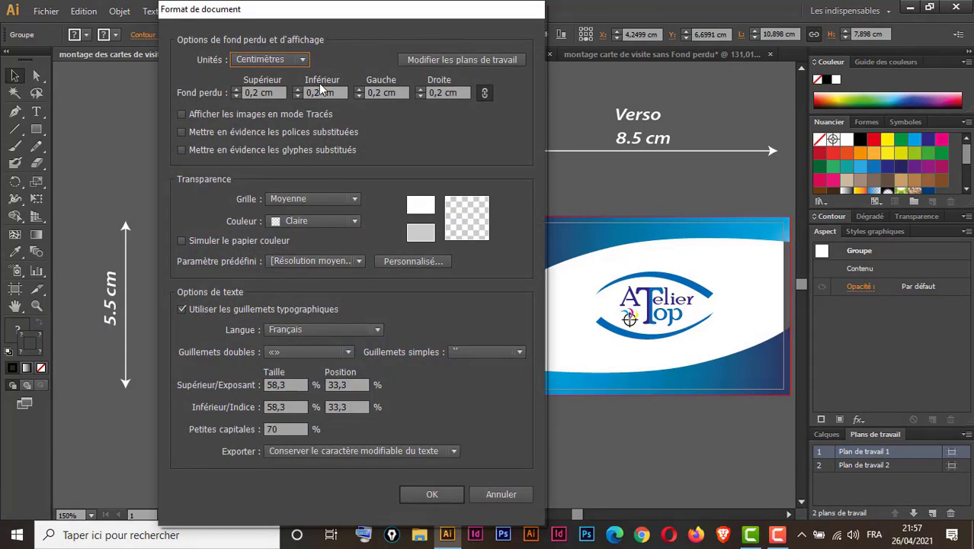
click(432, 495)
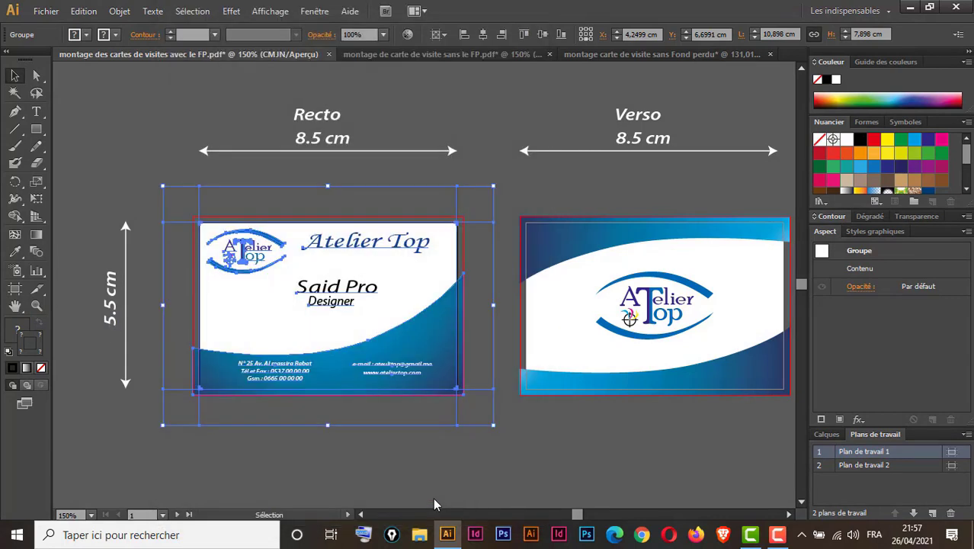
click(646, 55)
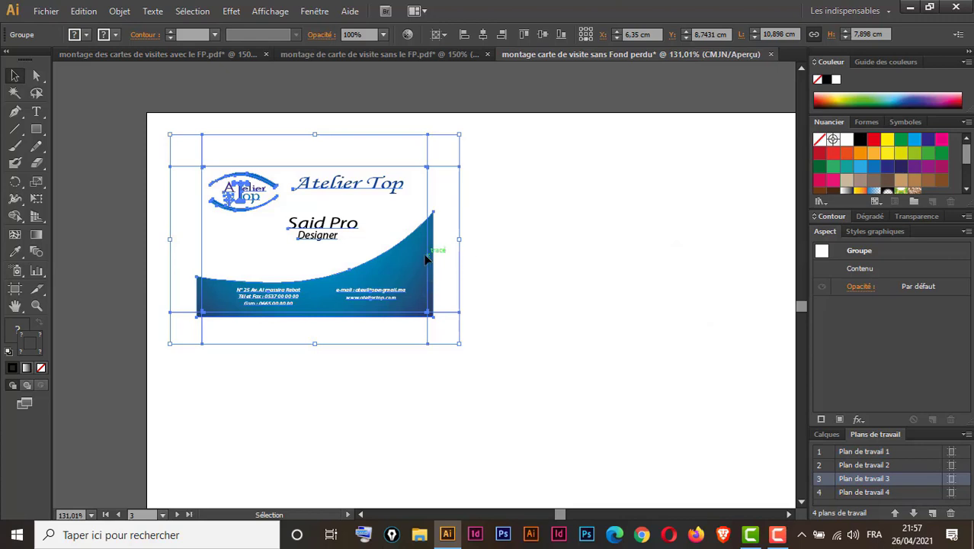
Step: Apply a Transform effect to the Recto card group on the third artboard with an 8.7 cm horizontal move and 2 copies
key(ctrl+1)
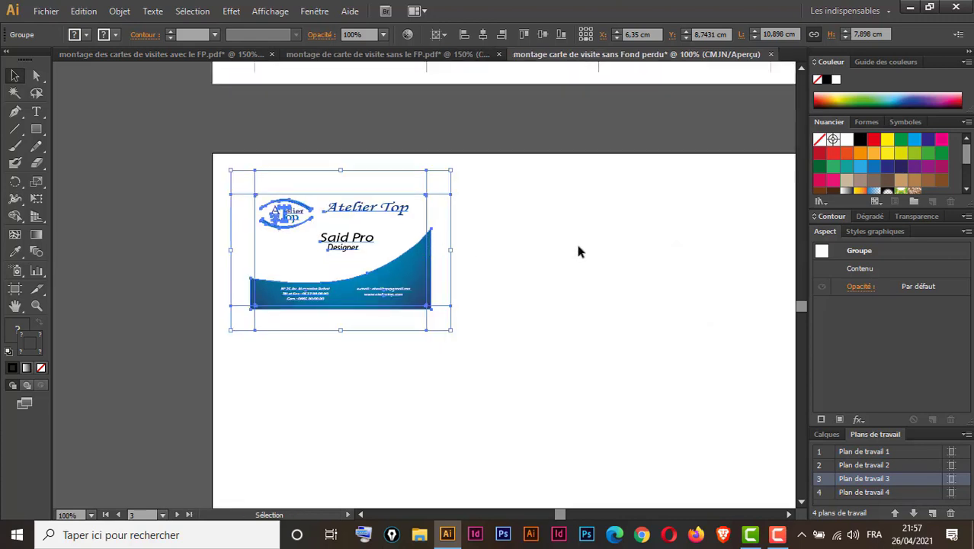
drag(651, 295, 568, 417)
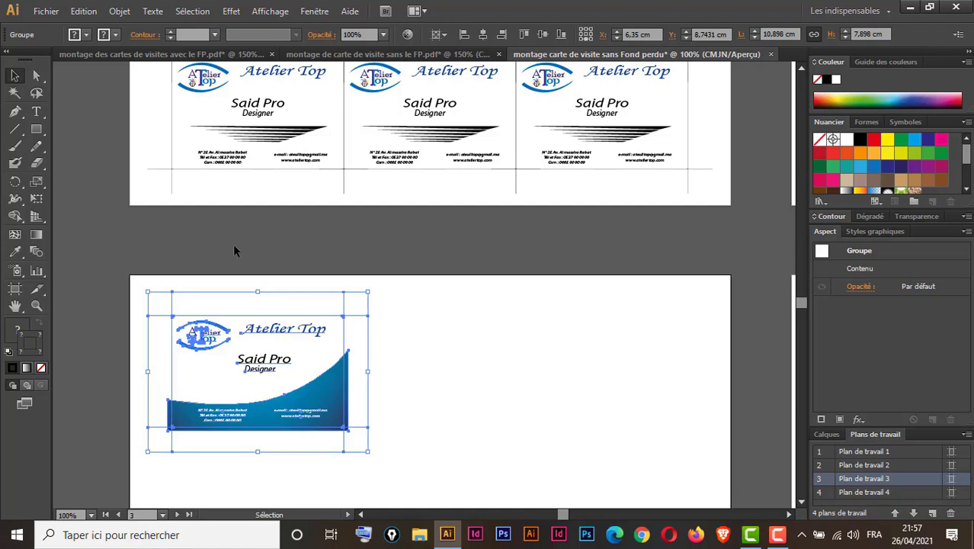
click(237, 12)
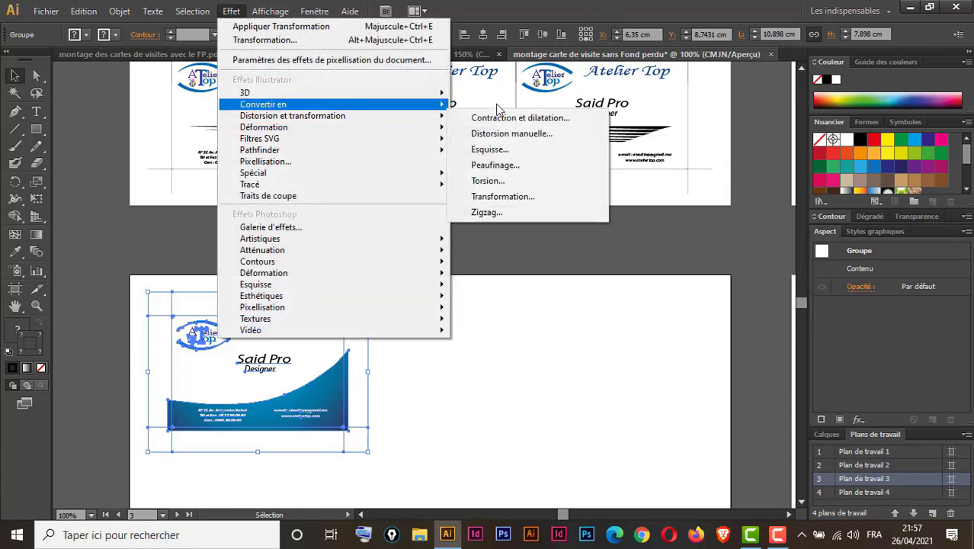
click(503, 196)
click(676, 433)
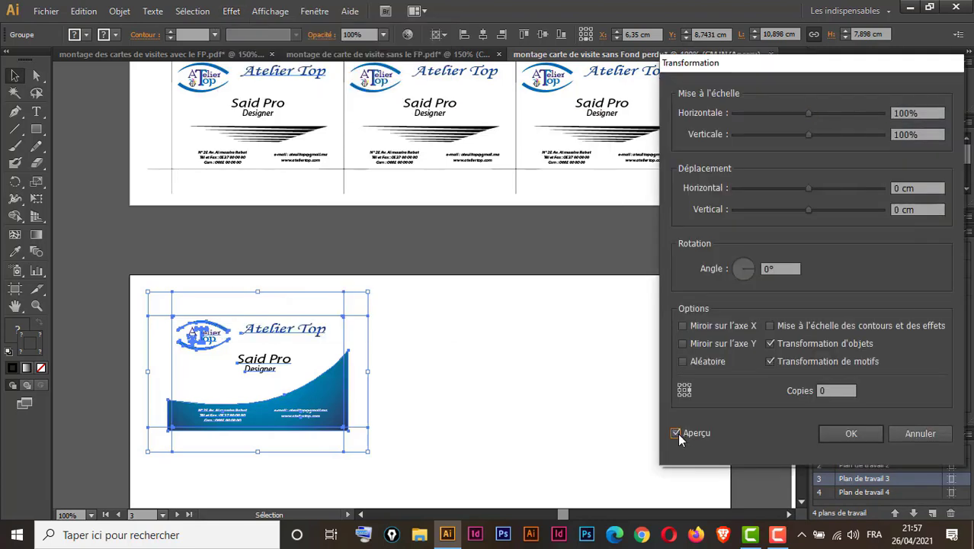
double_click(897, 189)
text(8.7)
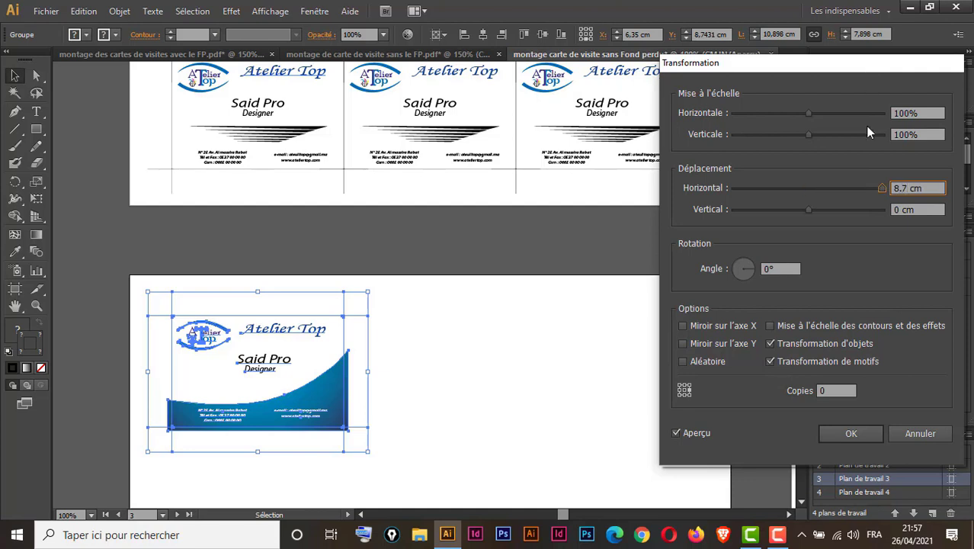
click(839, 391)
key(Up)
key(Up)
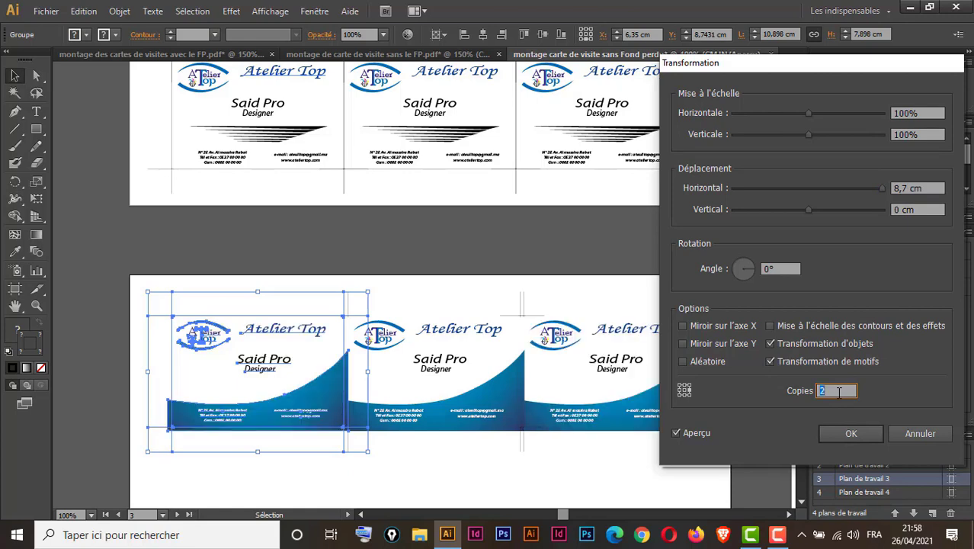
click(850, 433)
click(325, 305)
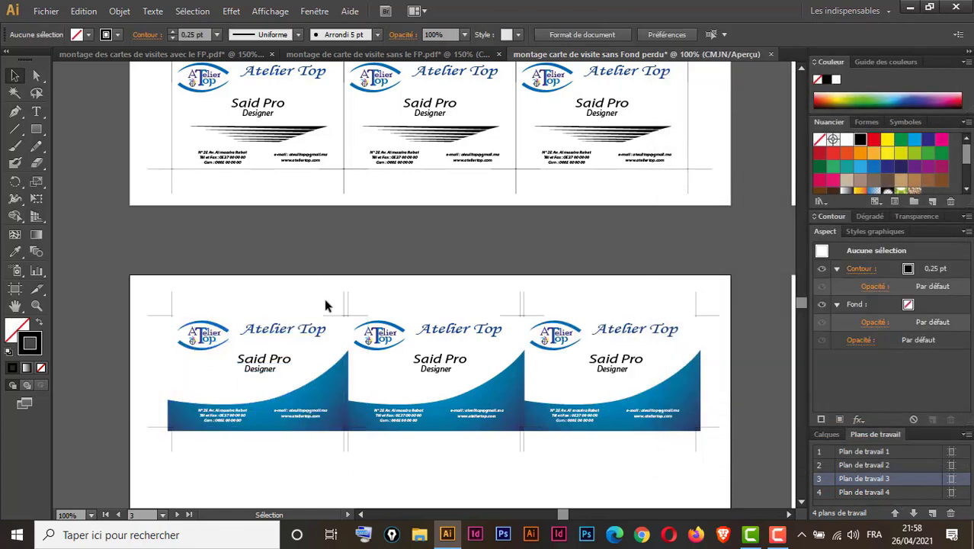
Step: Show the rulers and place vertical guides on the two vertical crop marks between the first and second cards
key(z)
drag(309, 266, 382, 468)
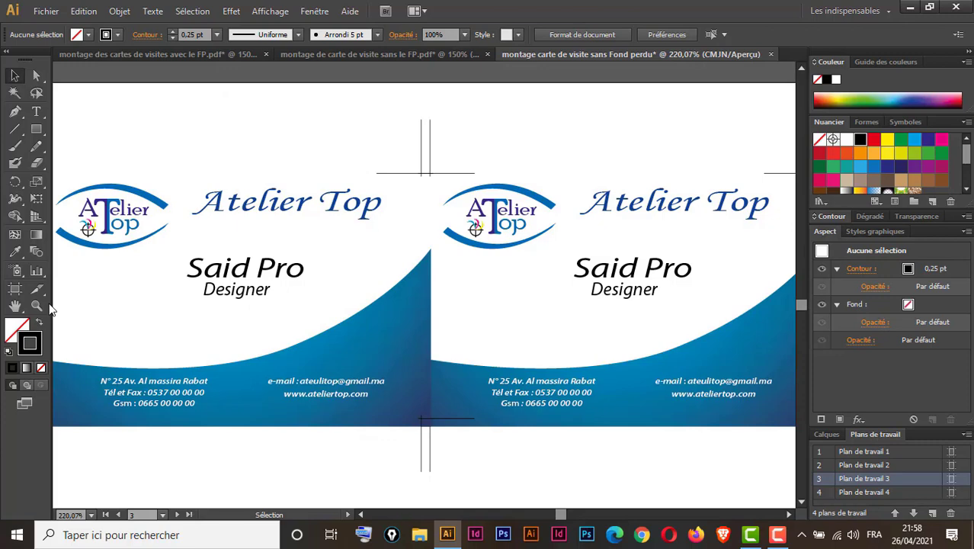
key(ctrl+r)
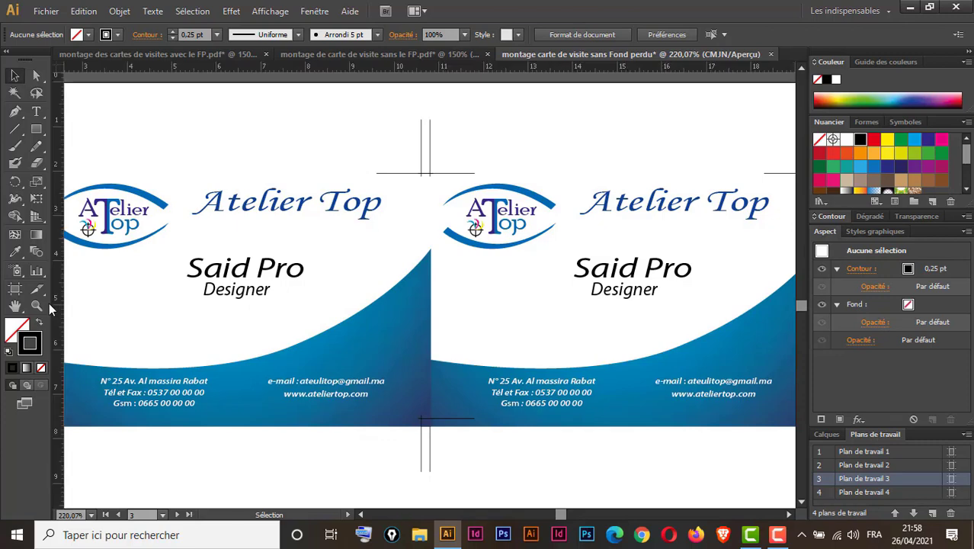
drag(58, 280, 429, 317)
drag(58, 337, 423, 337)
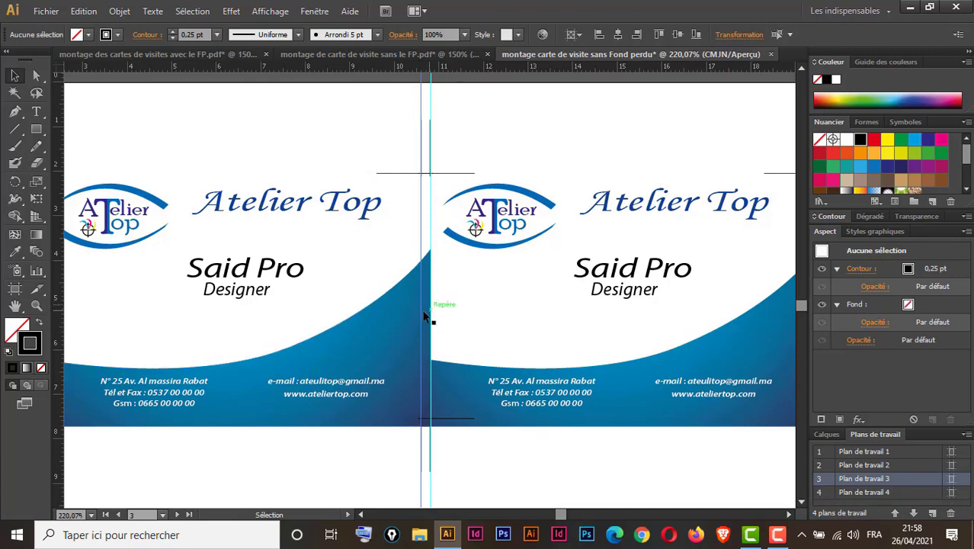
Step: Select the two vertical guides between the first and second cards and delete them
scroll(435, 310, down, 3)
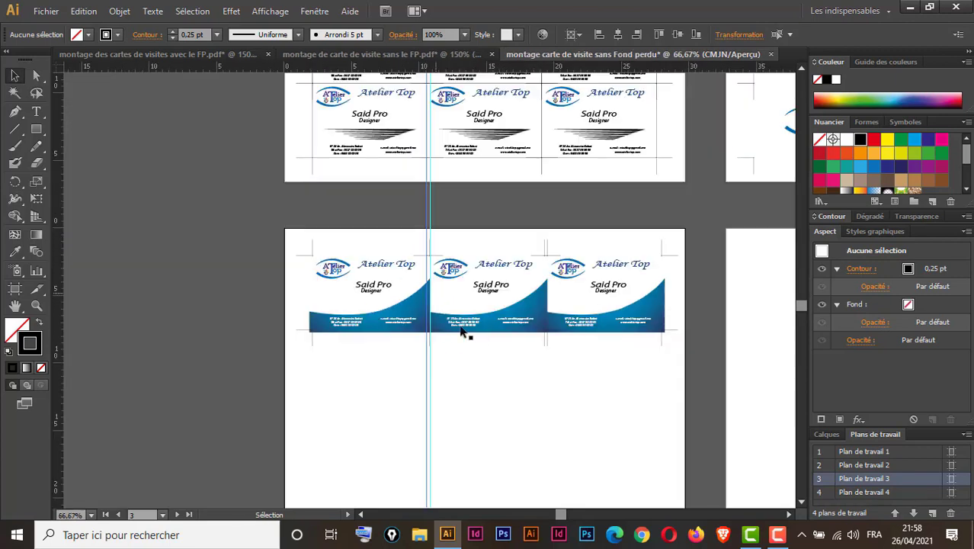
drag(528, 385, 472, 354)
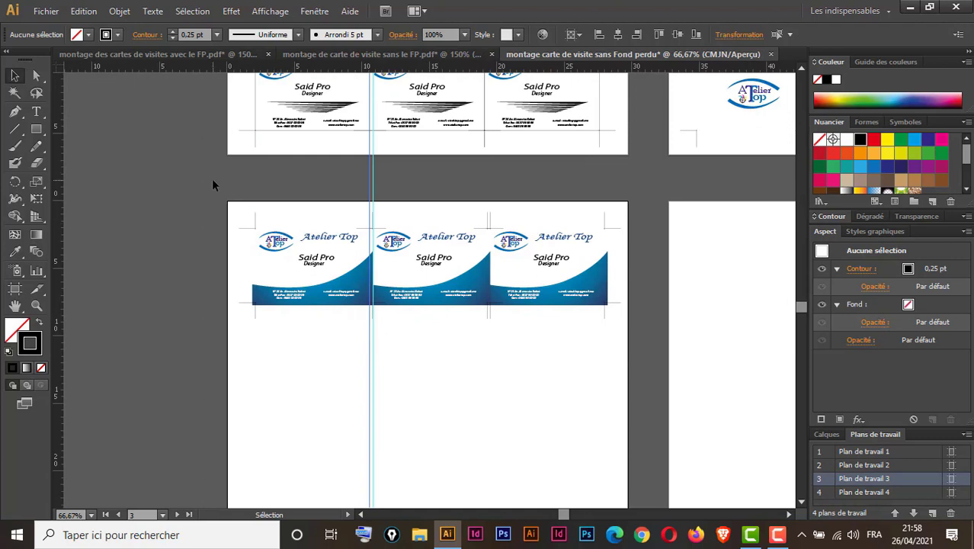
drag(213, 183, 648, 336)
click(337, 479)
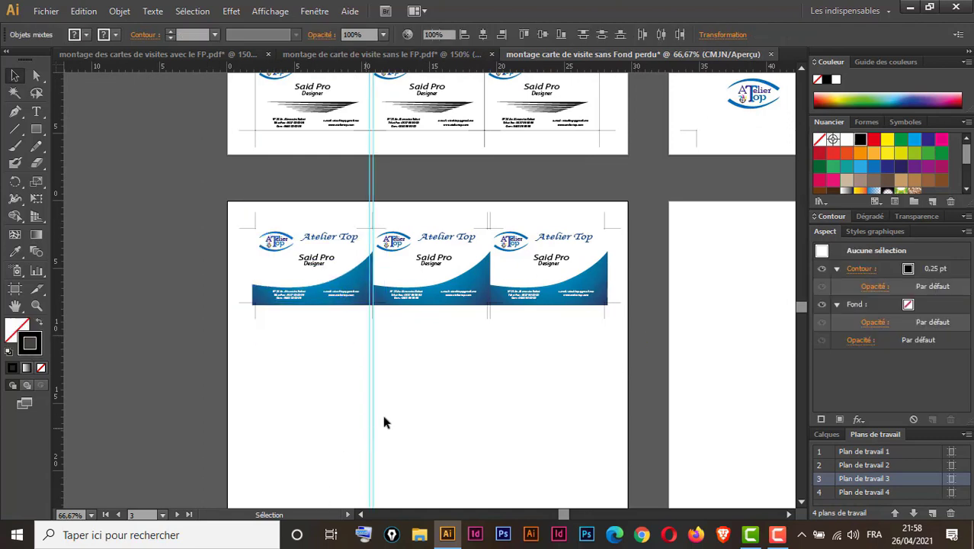
drag(429, 372, 330, 427)
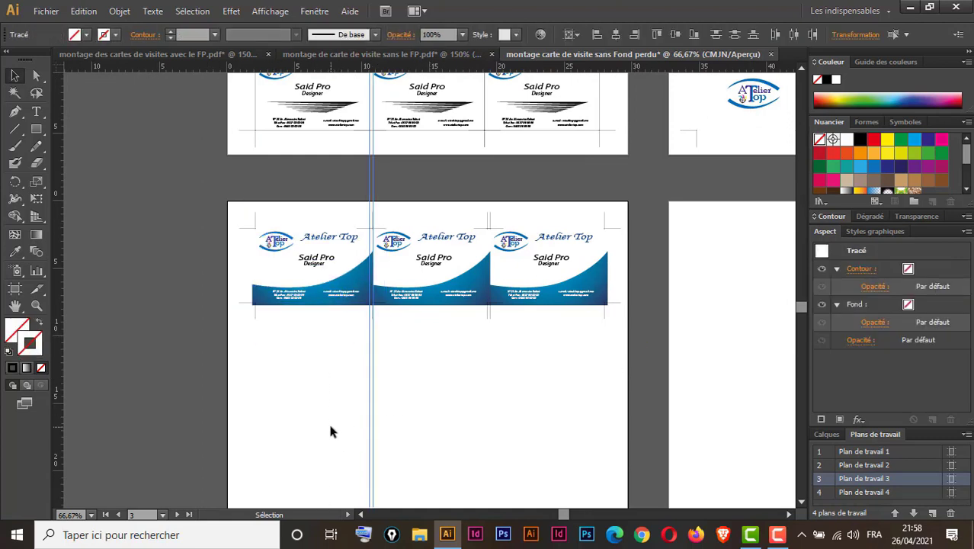
click(330, 431)
Step: Apply a second, new Transform effect to the row of Recto cards with a 5.7 cm vertical move and 6 copies
drag(214, 201, 647, 323)
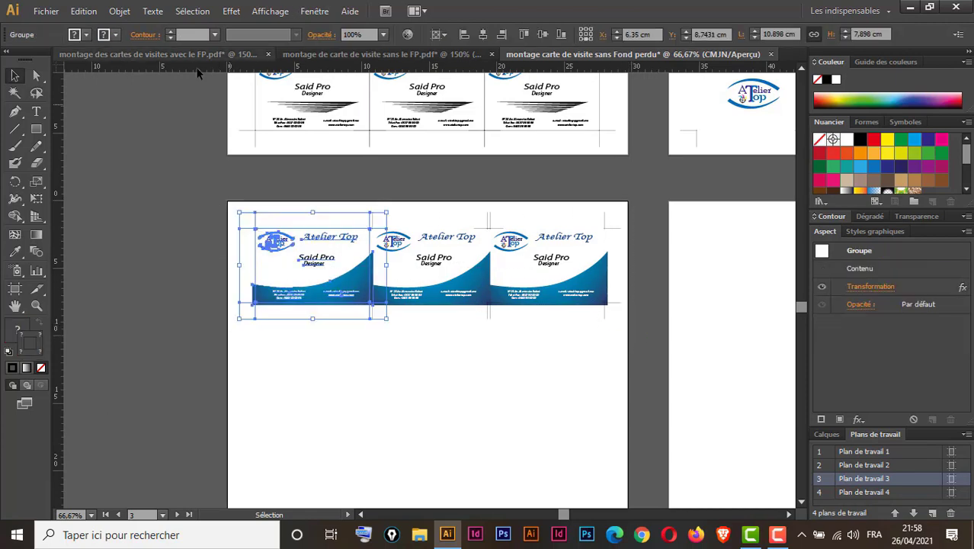
click(231, 11)
mouse_move(336, 116)
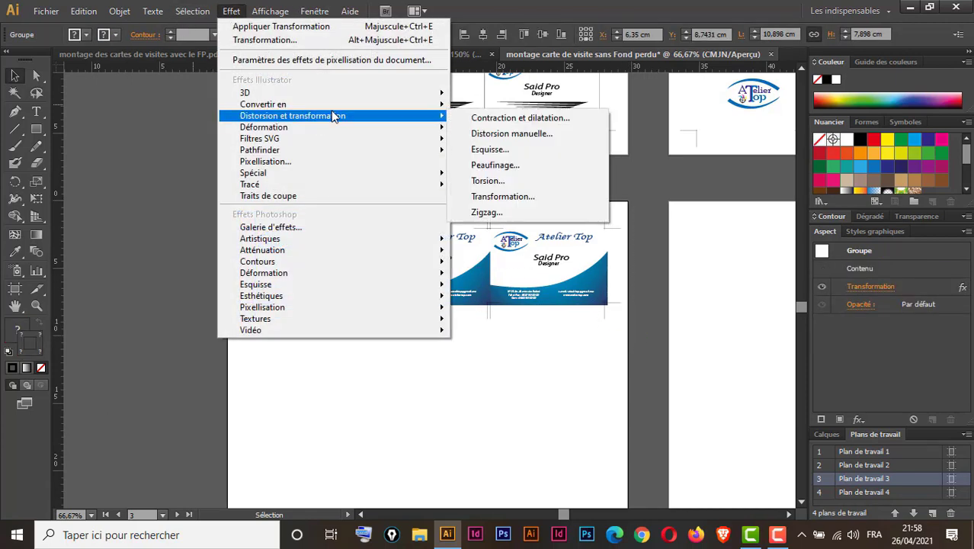
click(503, 197)
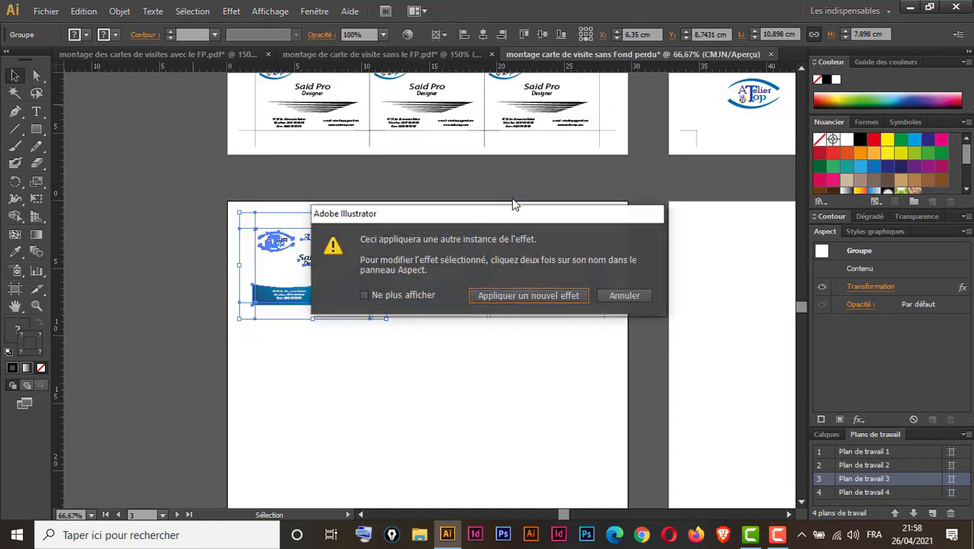
click(532, 299)
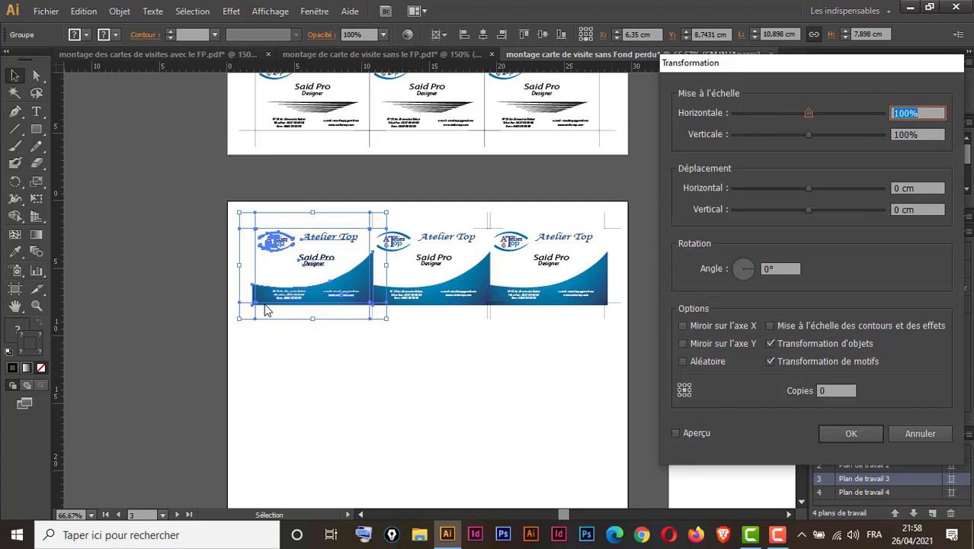
click(900, 209)
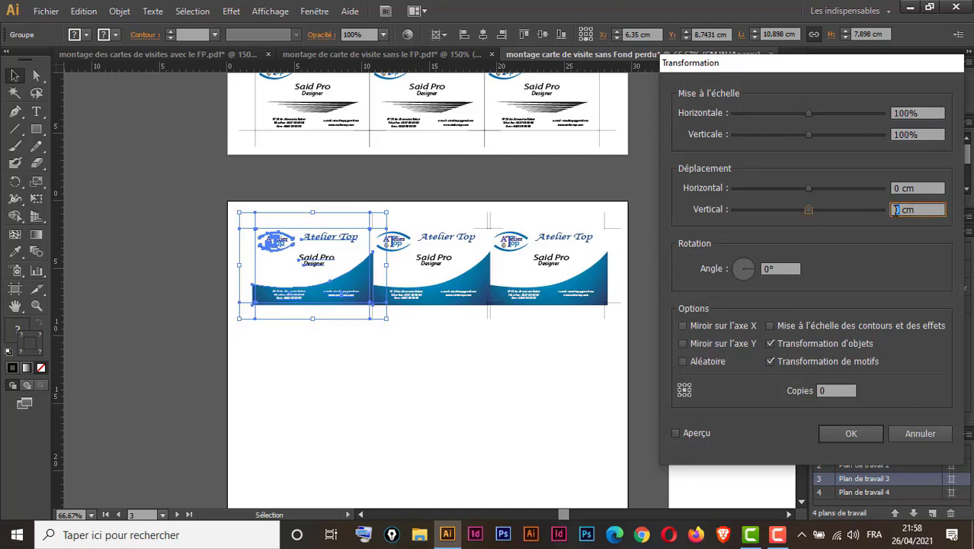
text(5,7)
click(675, 433)
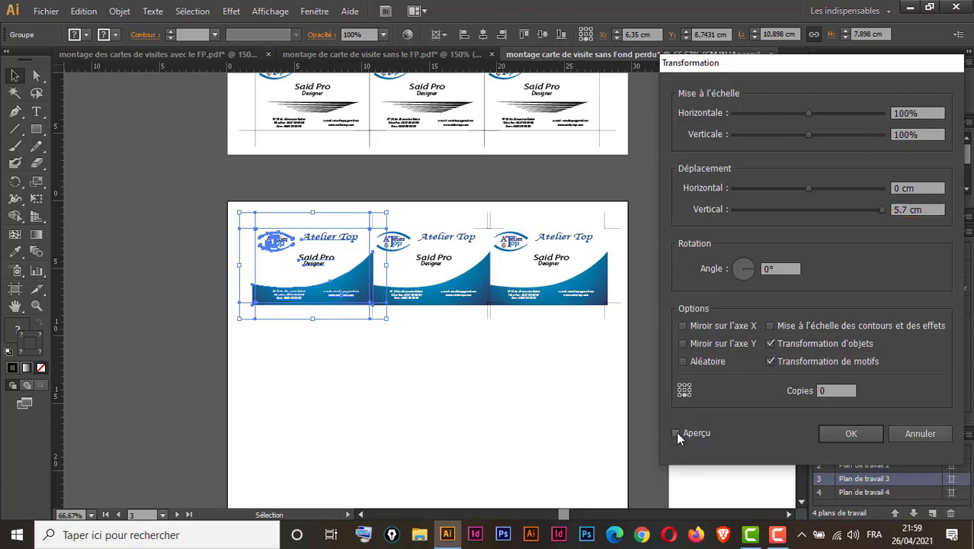
click(834, 390)
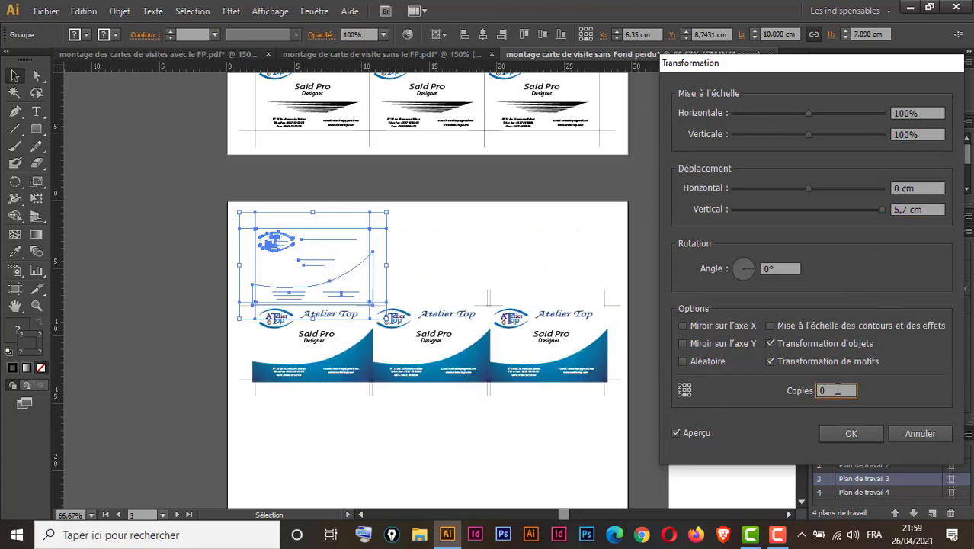
key(Up)
key(Up)
key(Up)
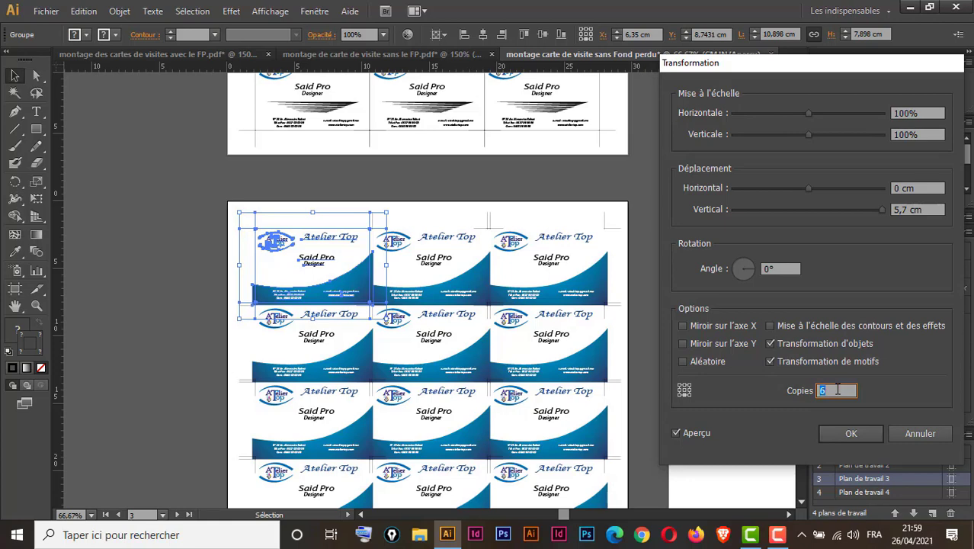
click(846, 438)
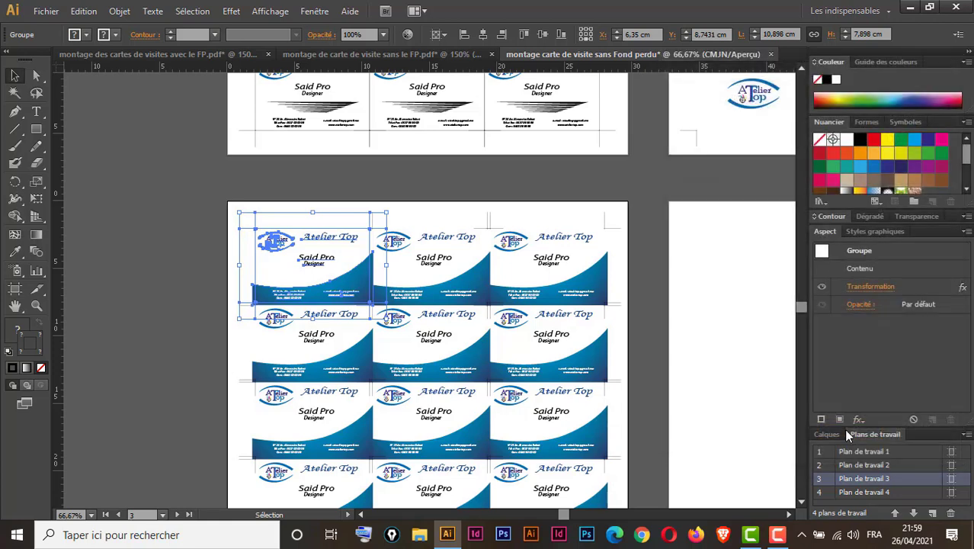
Step: Place horizontal guides on the two horizontal crop marks between the first and second rows of Recto cards
key(ctrl+minus)
key(ctrl+minus)
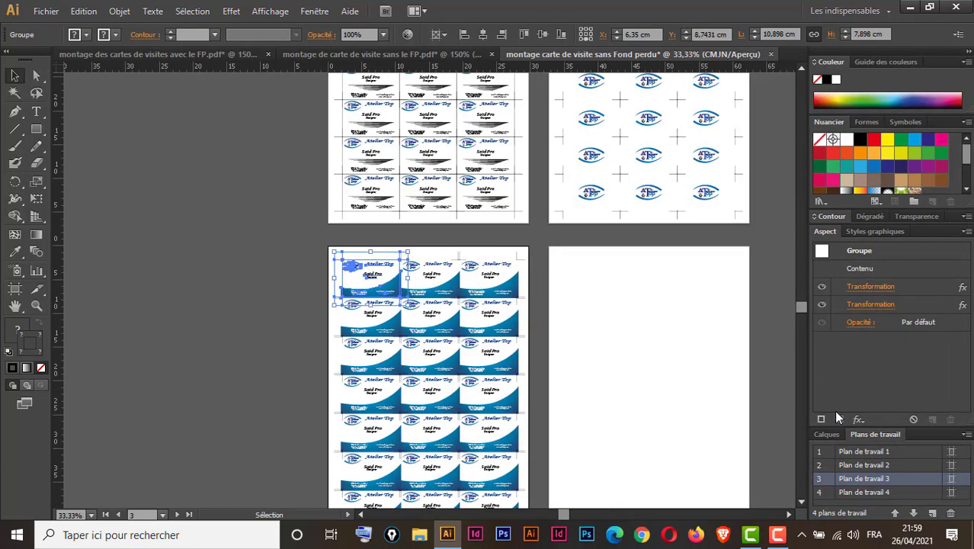
drag(631, 378, 537, 288)
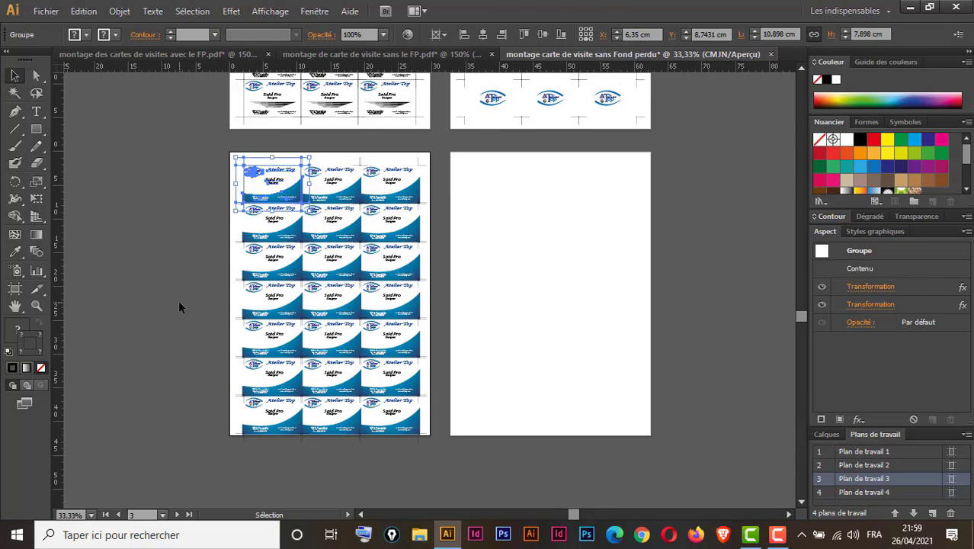
key(z)
drag(196, 148, 335, 265)
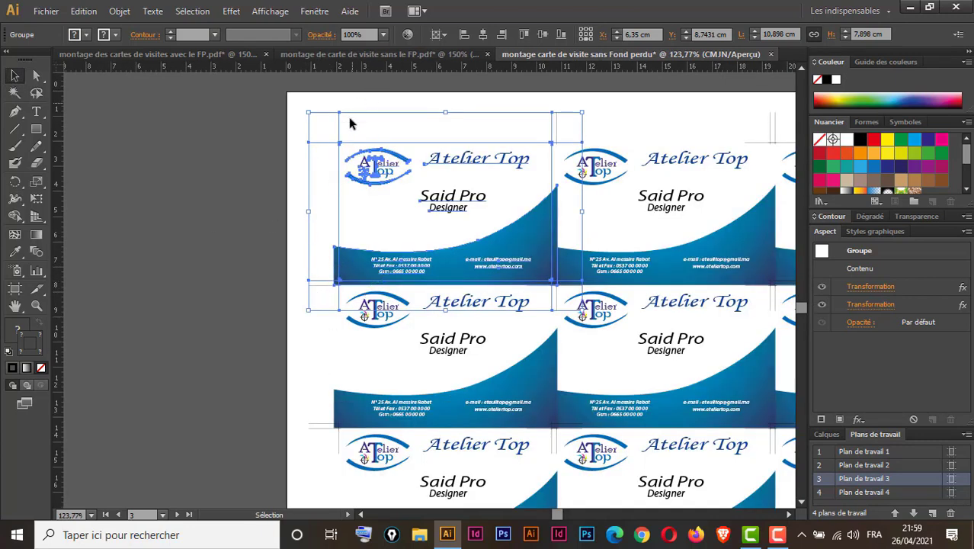
key(z)
drag(245, 203, 565, 371)
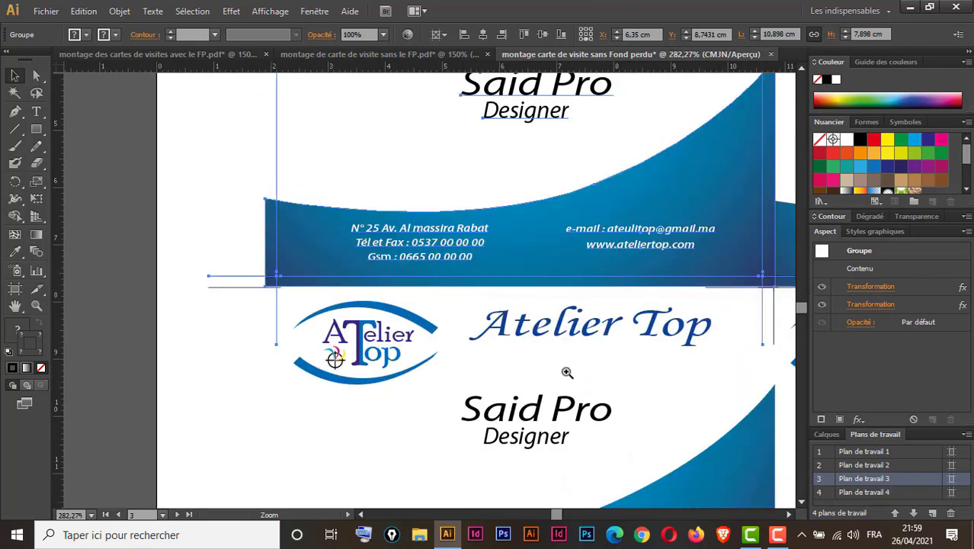
drag(346, 67, 336, 288)
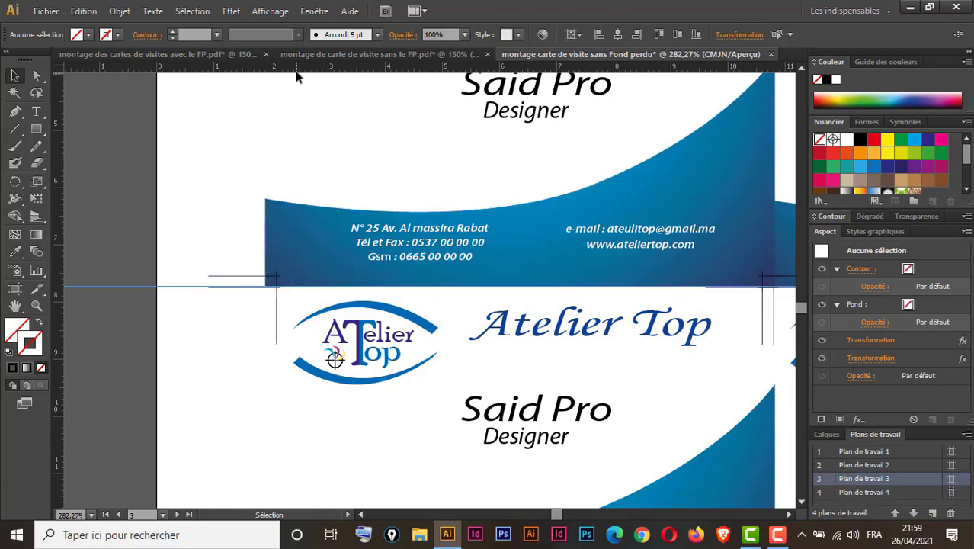
drag(305, 67, 309, 276)
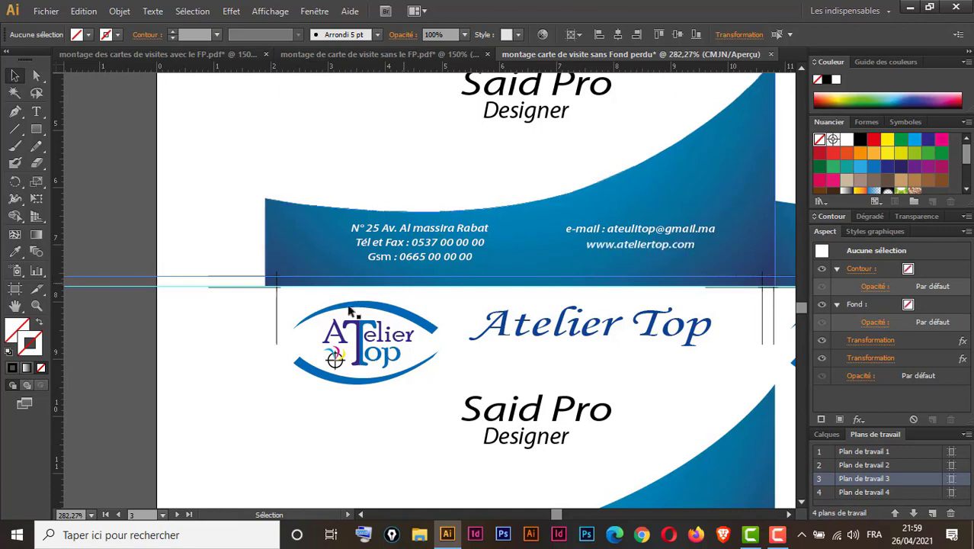
Step: Select the two horizontal guides between the first and second rows of Recto cards and delete them
drag(112, 241, 146, 312)
key(Delete)
Step: Select the grid of Recto cards on the third artboard and expand its appearance
key(ctrl+minus)
key(ctrl+minus)
key(ctrl+minus)
key(ctrl+minus)
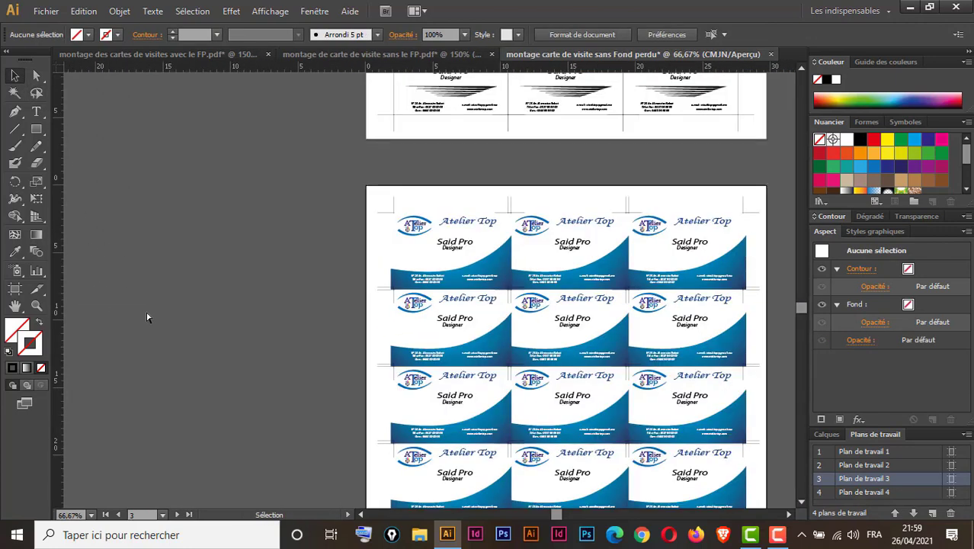
key(ctrl+minus)
key(ctrl+minus)
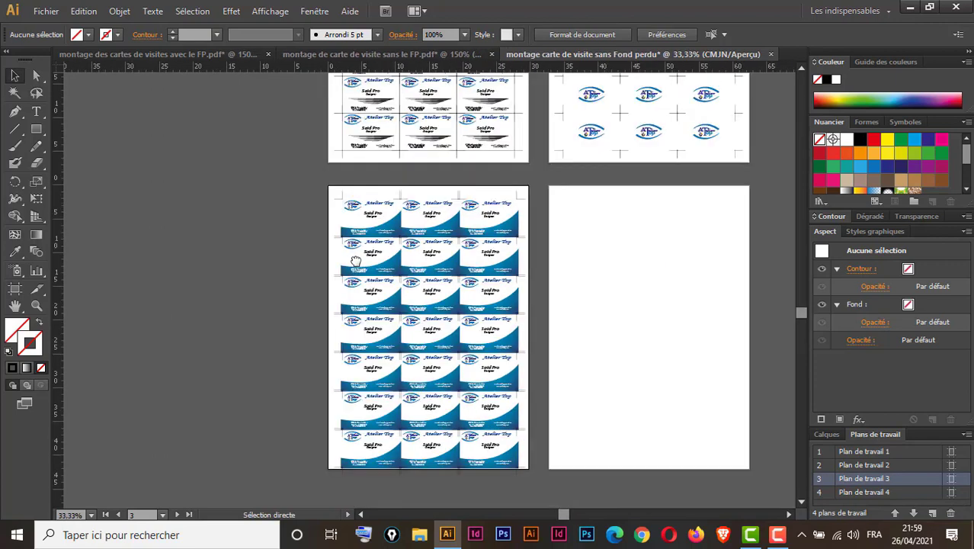
drag(314, 175, 541, 491)
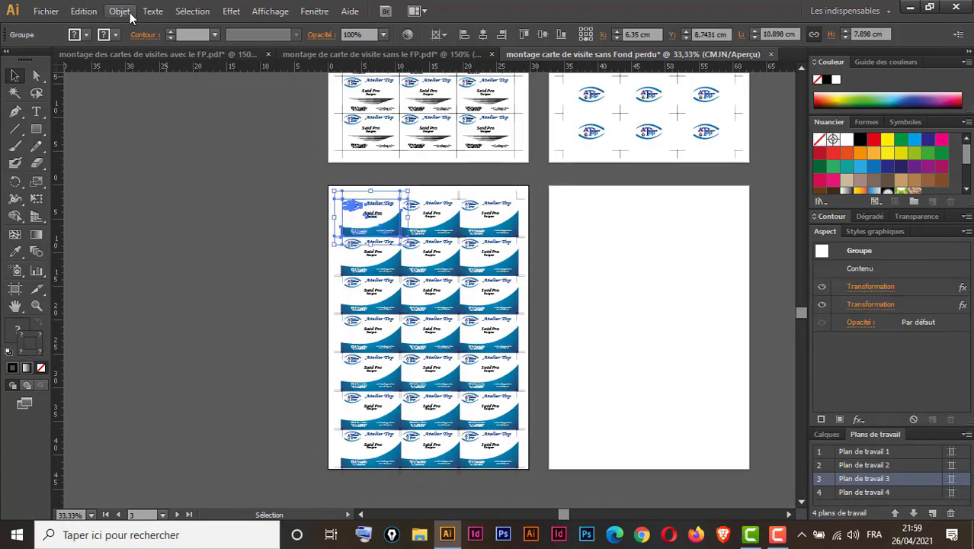
click(119, 11)
click(213, 178)
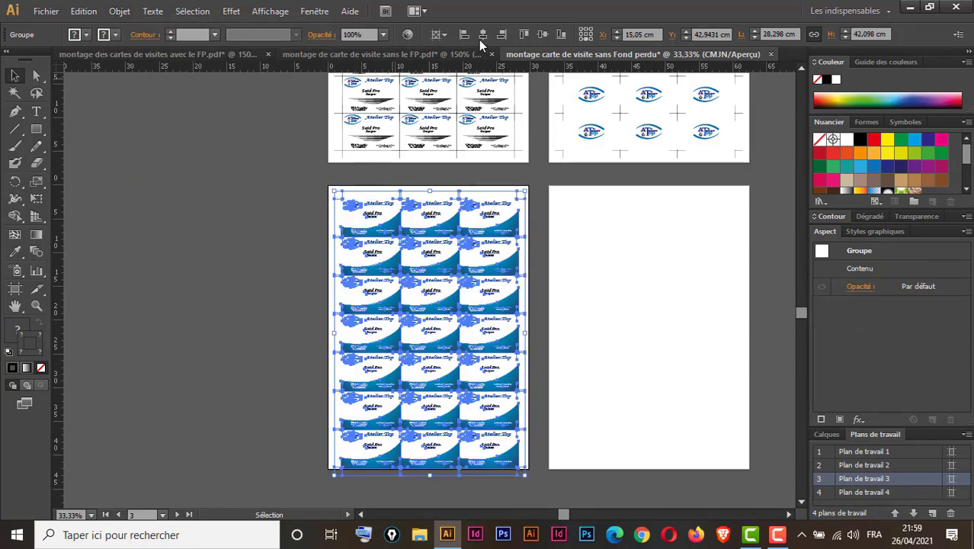
Step: Center the expanded Recto grid horizontally and vertically on its artboard and deselect it
click(444, 34)
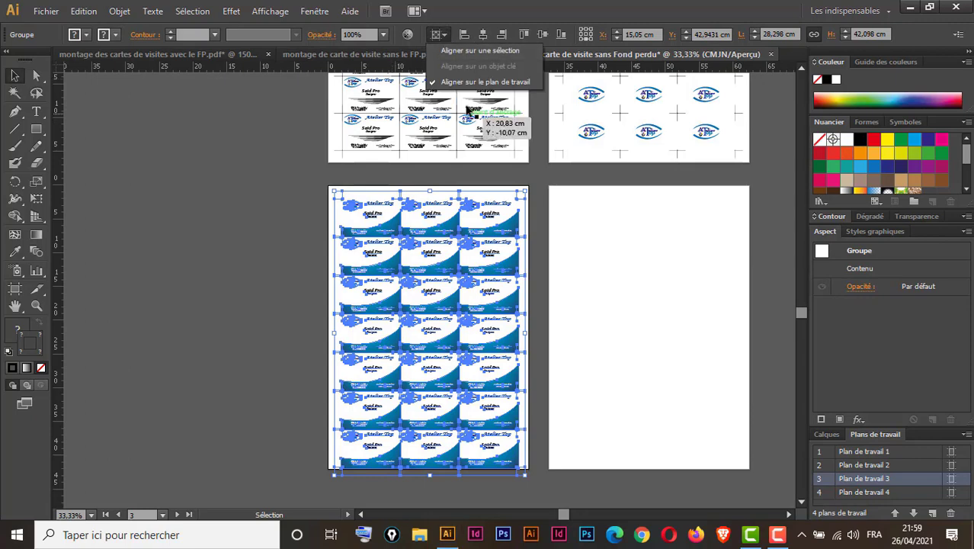
click(482, 34)
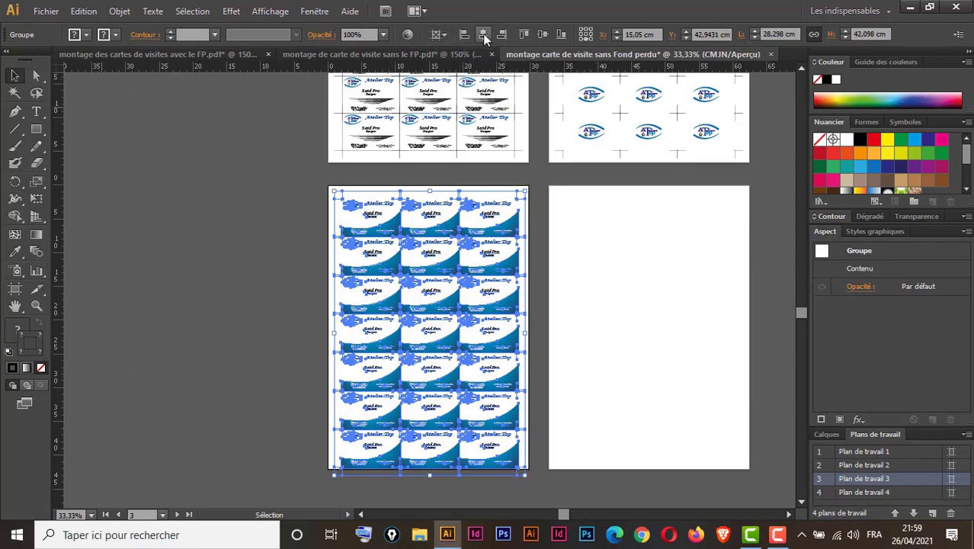
click(543, 34)
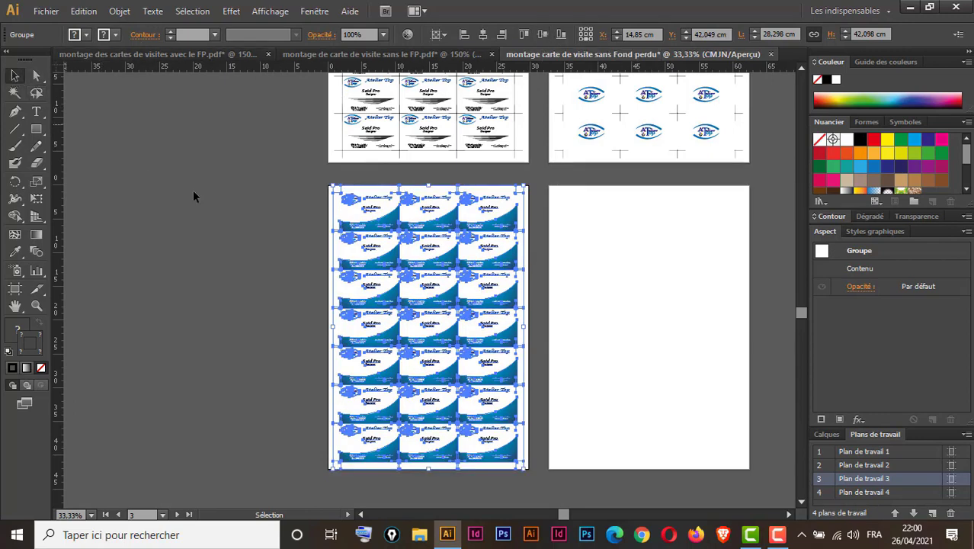
click(206, 271)
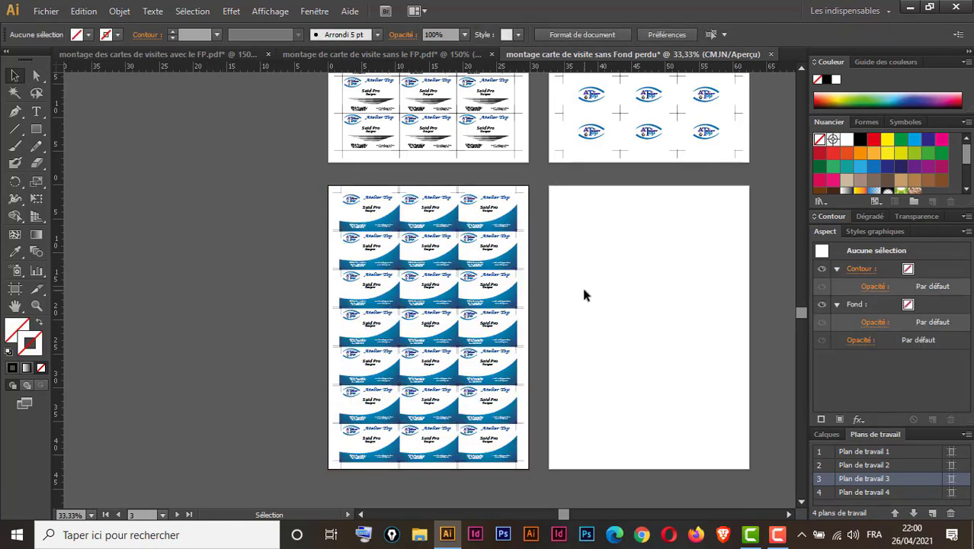
Step: Switch to the document "montage des cartes de visites avec le FP.pdf" and ungroup the Recto card from its crop marks
drag(592, 292, 417, 279)
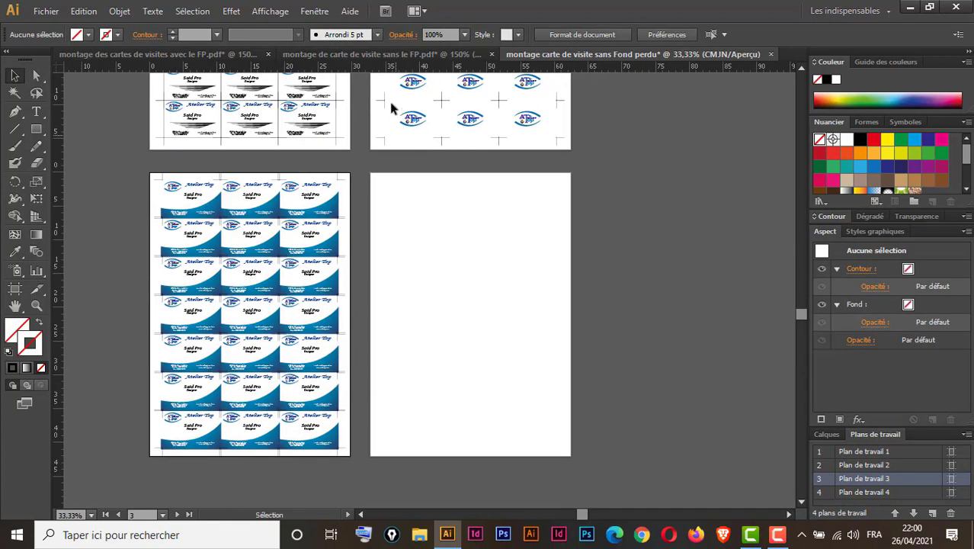
click(242, 56)
drag(653, 206, 390, 183)
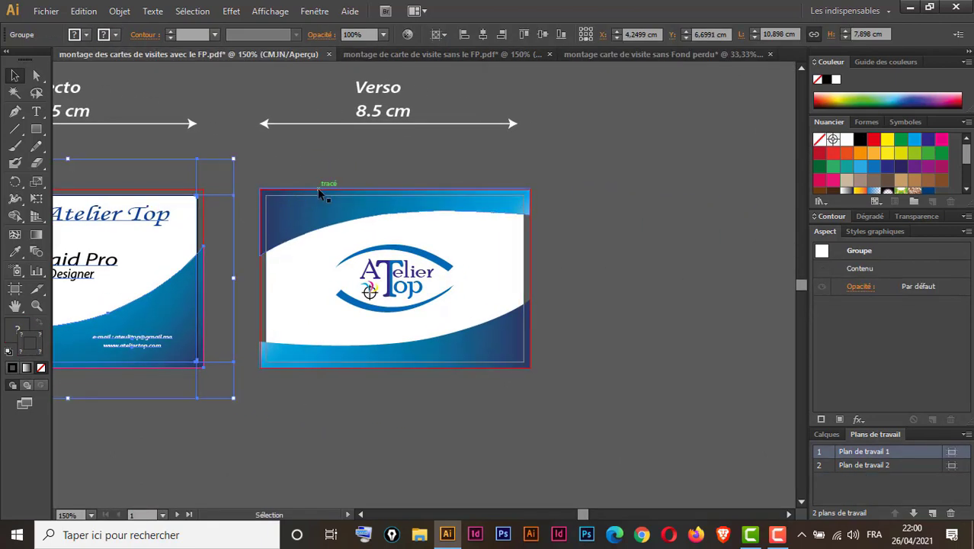
drag(317, 187, 581, 158)
right_click(359, 290)
click(410, 374)
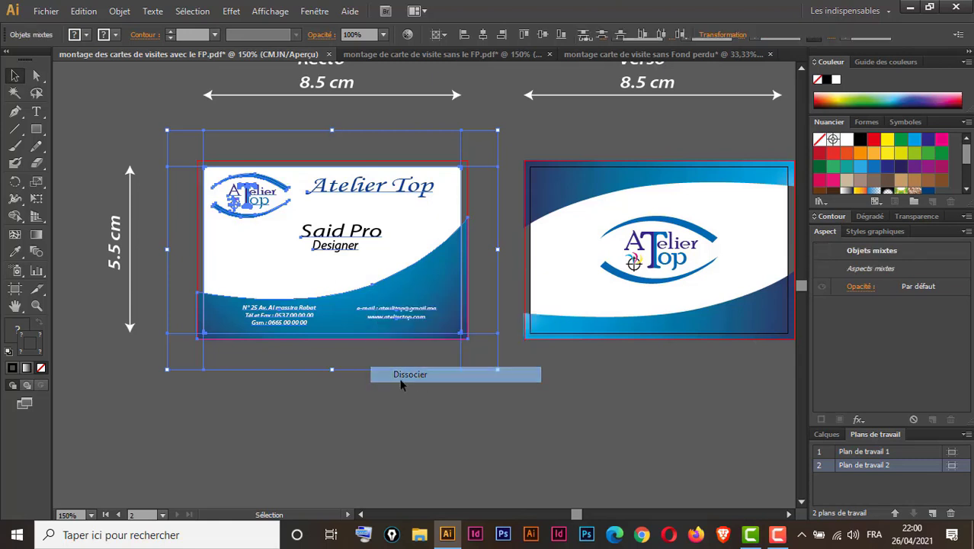
key(ctrl+z)
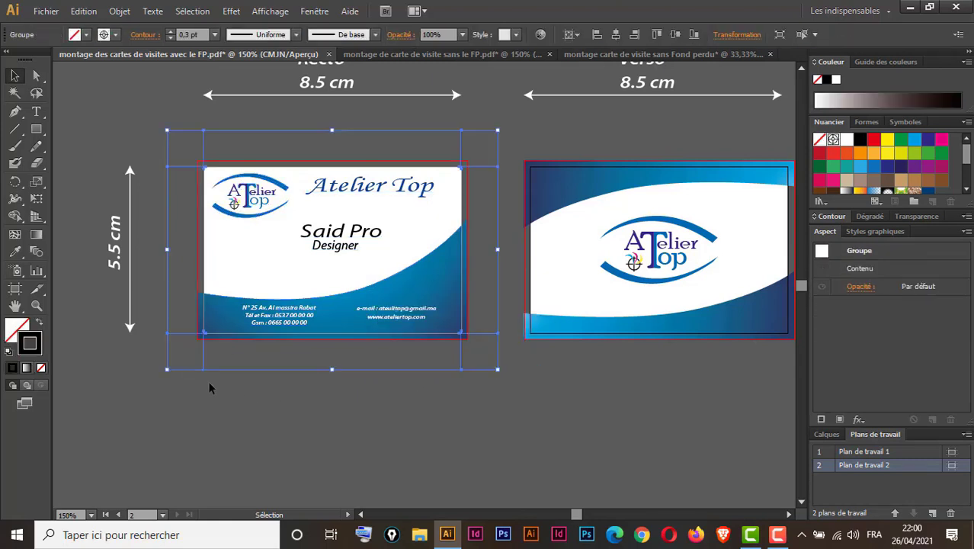
Step: Copy the Recto card's crop marks, paste them and line the copy up with the Verso card's trim frame
key(ctrl+c)
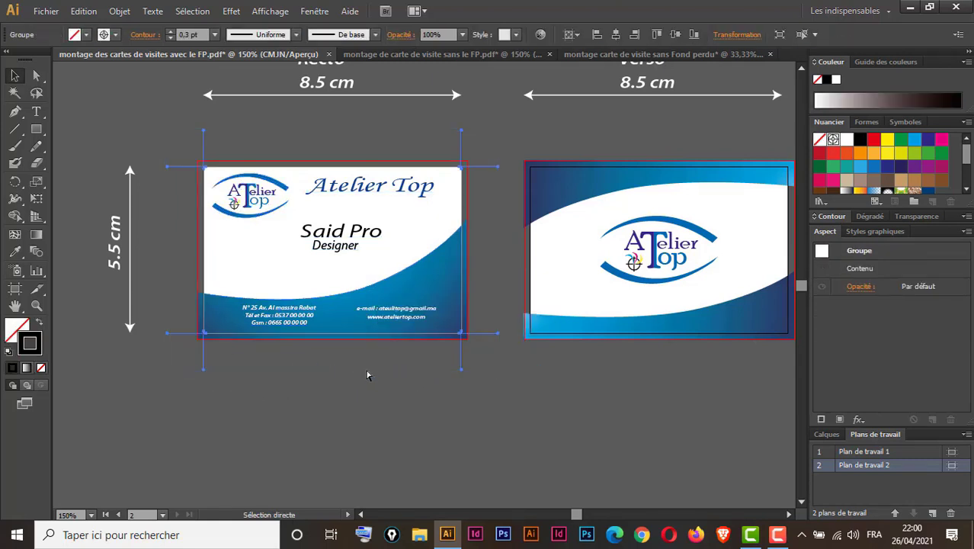
key(ctrl+v)
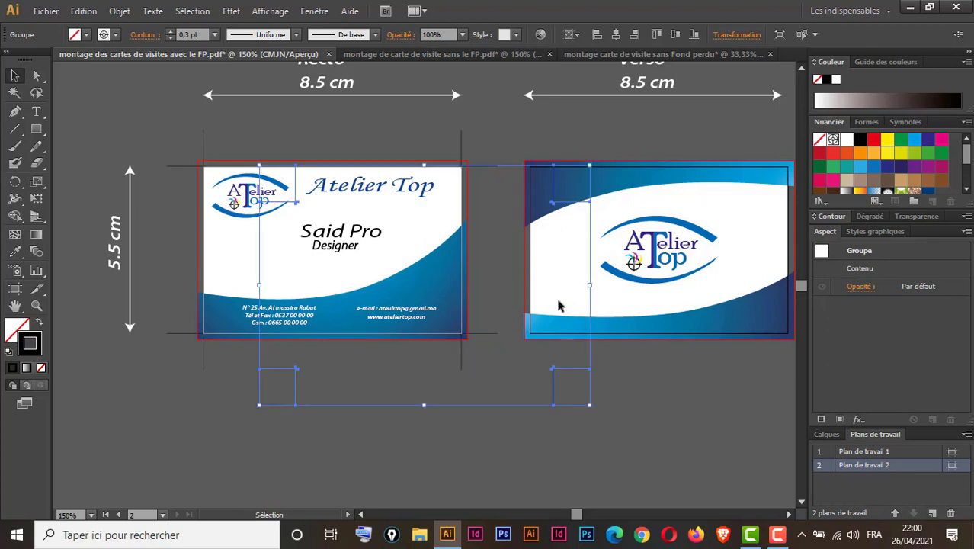
key(shift+Right)
key(shift+Right)
key(shift+Right)
key(shift+Right)
key(shift+Right)
key(shift+Right)
key(Up)
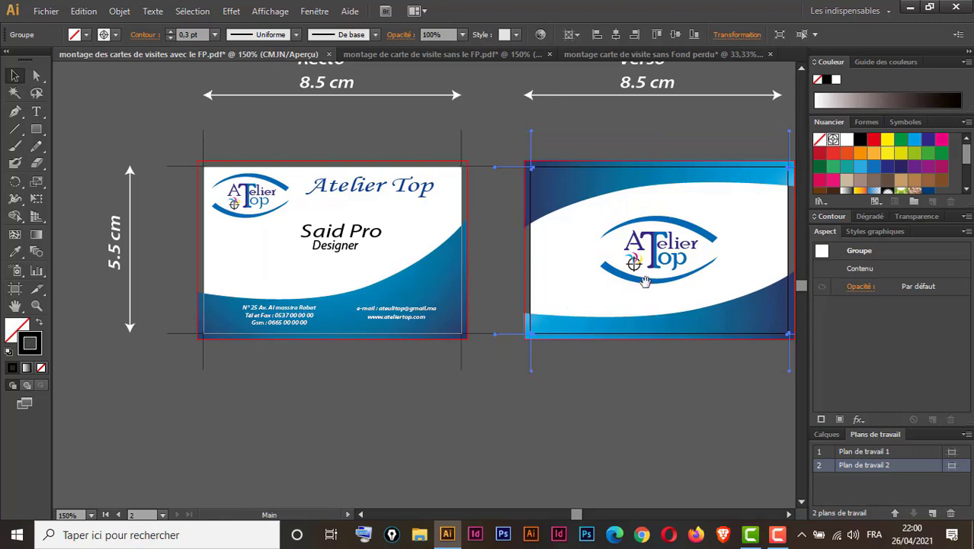
Step: Select the Verso card with its crop marks and group them
drag(681, 152, 502, 195)
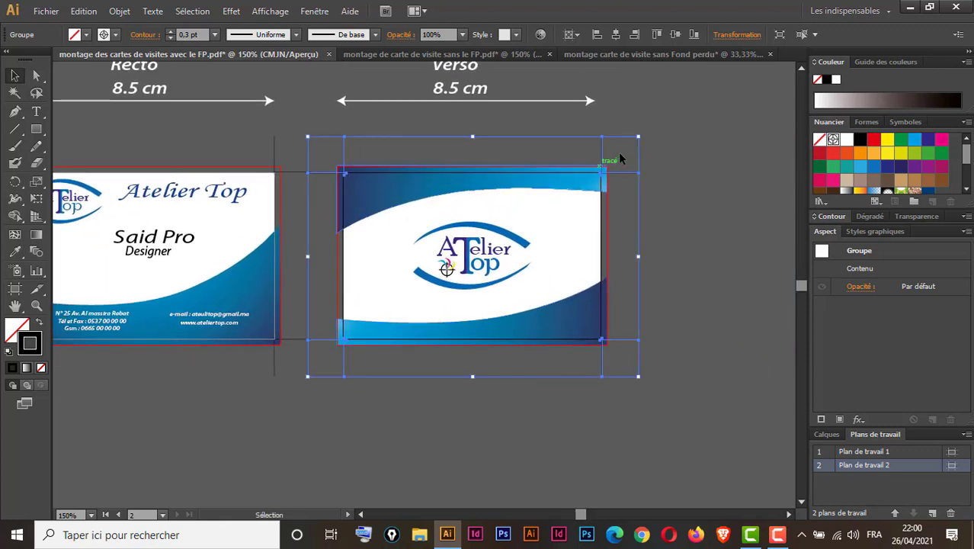
drag(686, 131, 323, 430)
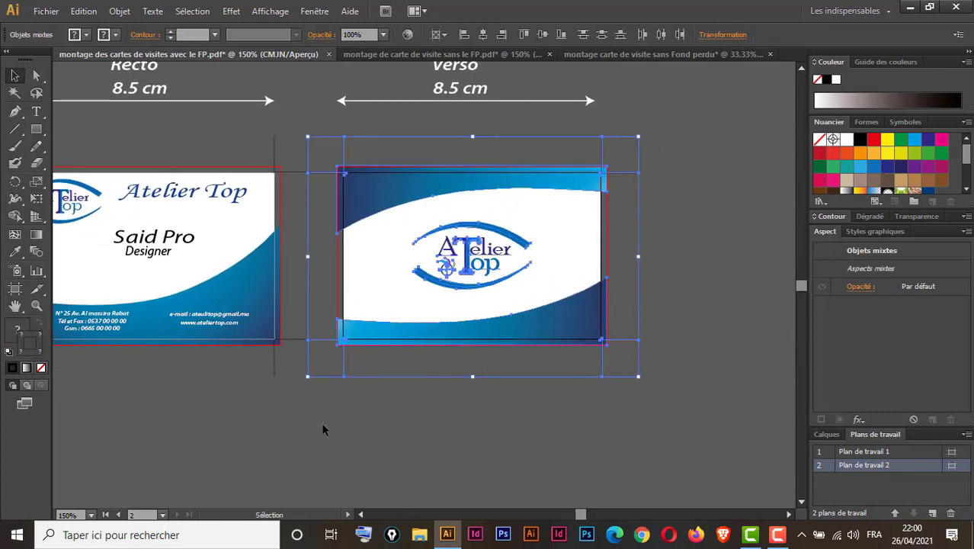
key(a)
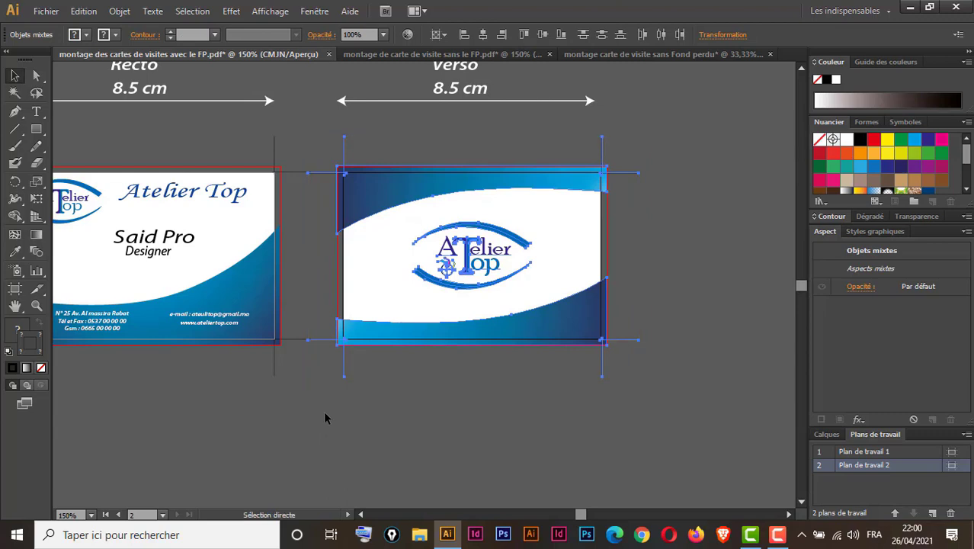
key(v)
click(669, 214)
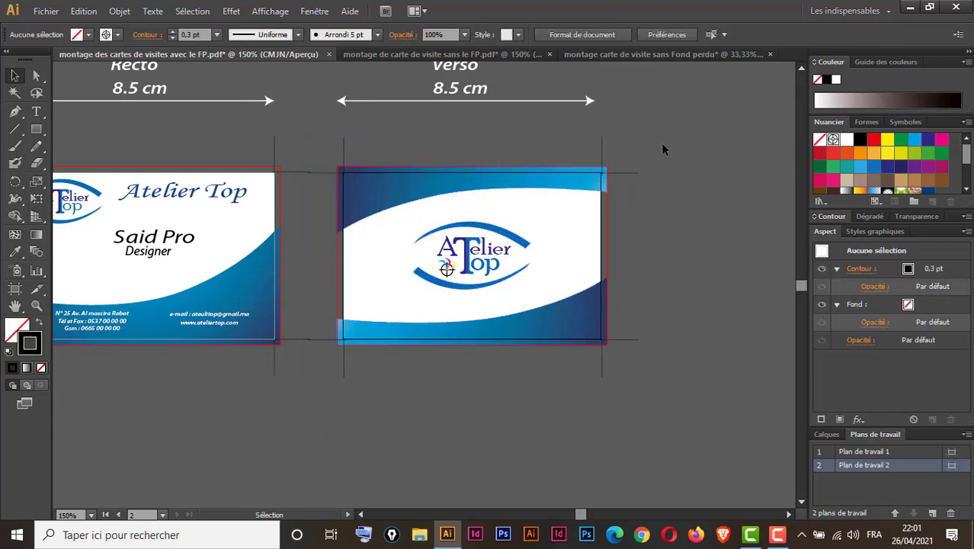
key(ctrl+alt)
drag(647, 144, 329, 381)
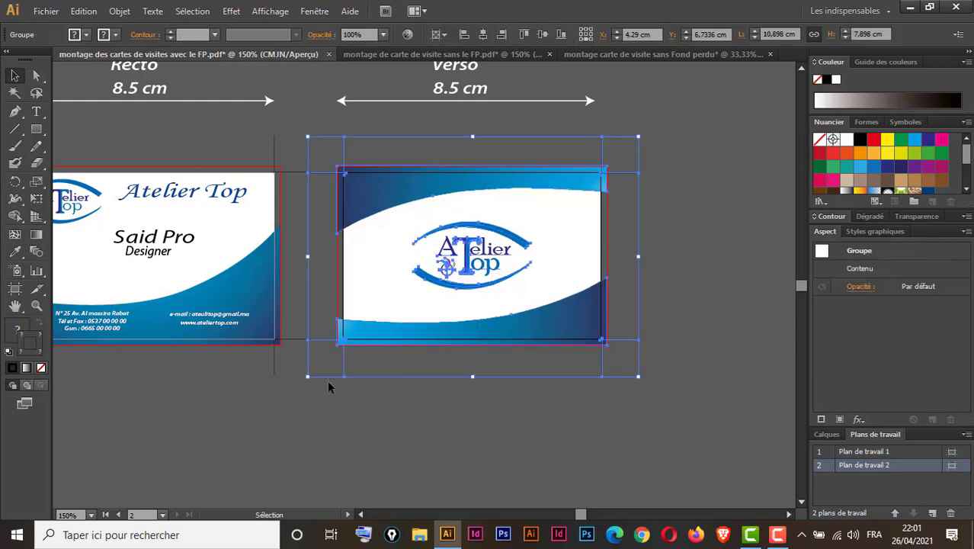
key(ctrl)
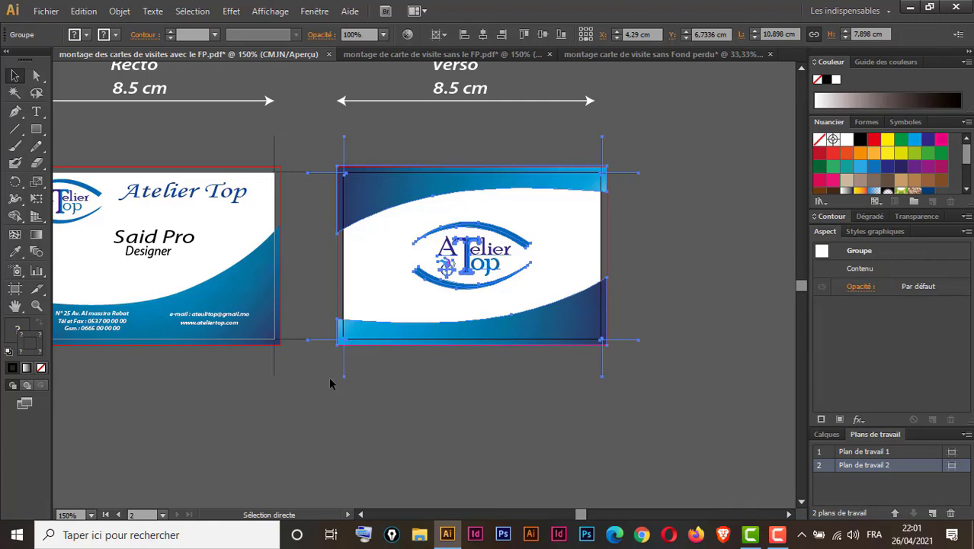
Step: Copy the grouped Verso card into "montage carte de visite sans Fond perdu" and place it in the upper-left corner of the fourth artboard
key(ctrl+c)
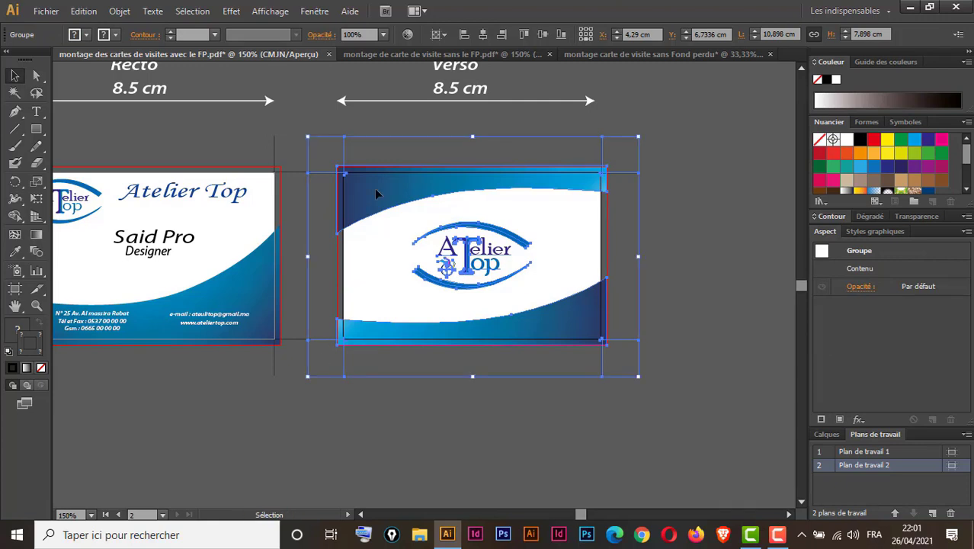
click(641, 53)
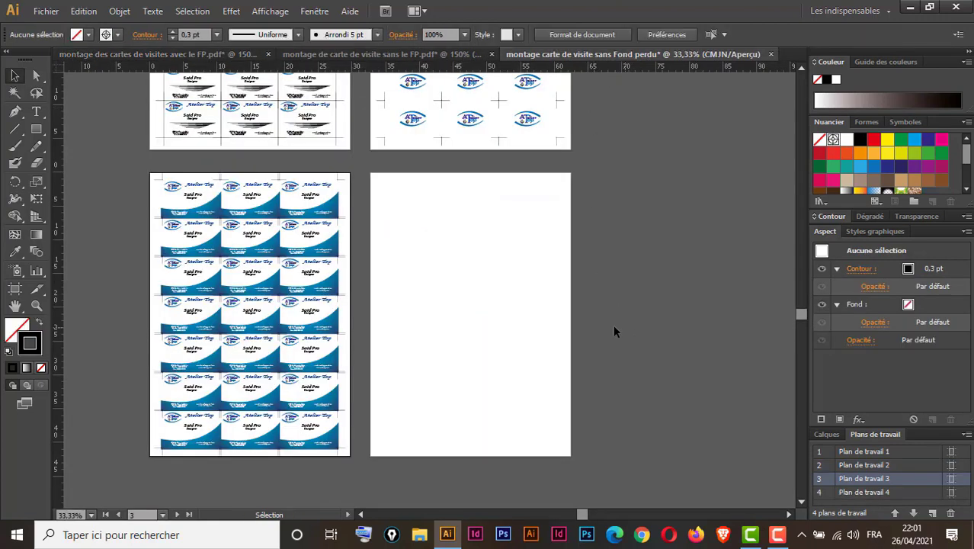
key(ctrl+v)
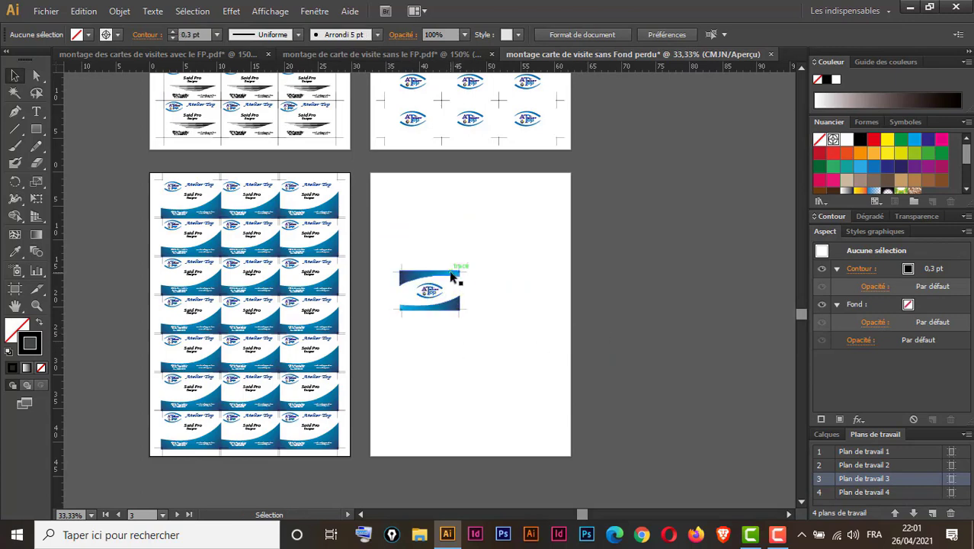
drag(428, 279, 410, 191)
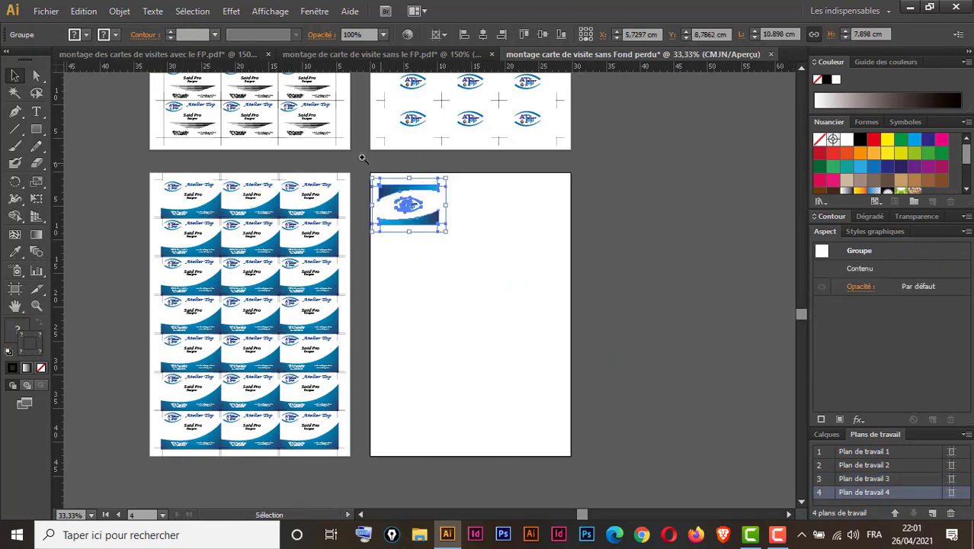
Step: Apply a Transform effect to the Verso card with preview on, an 8.7 cm horizontal move and 2 copies
drag(368, 142, 640, 425)
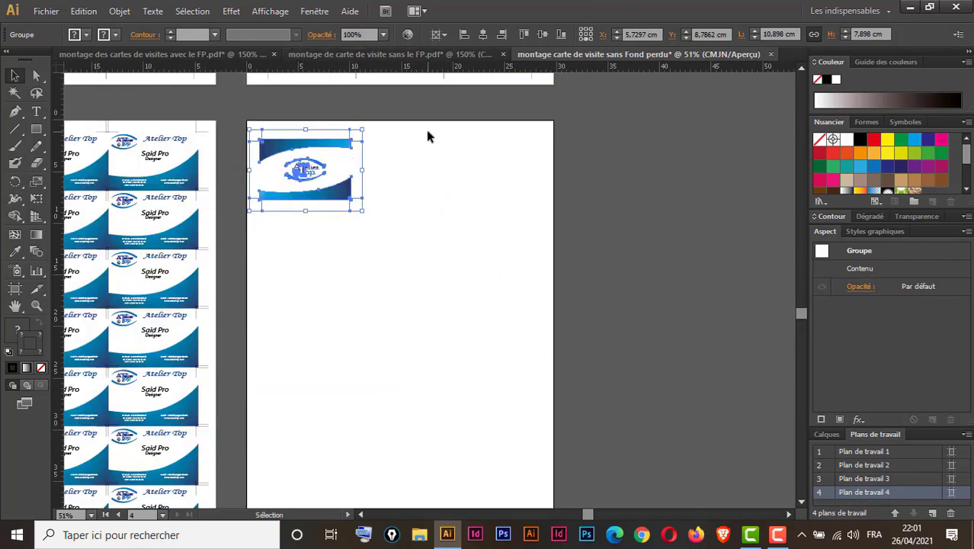
click(231, 10)
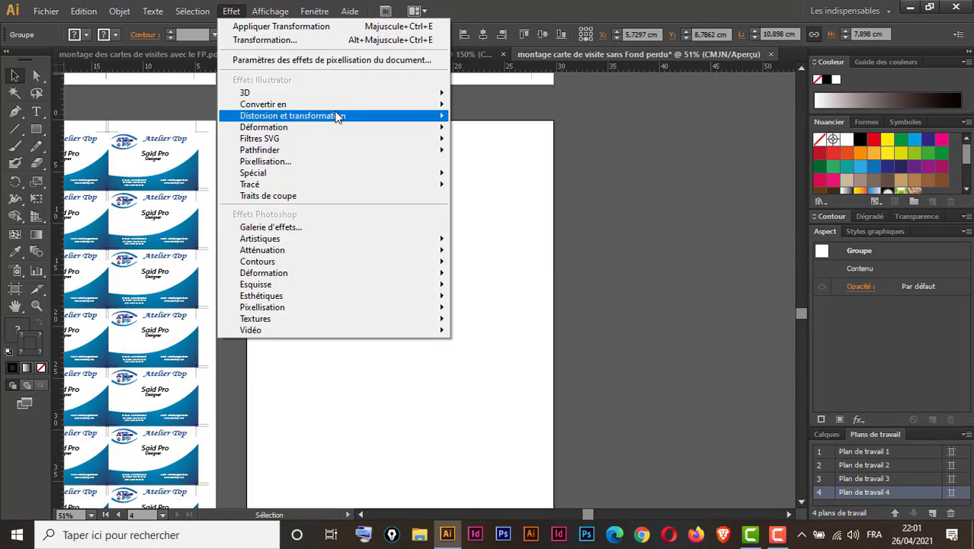
mouse_move(336, 116)
click(521, 199)
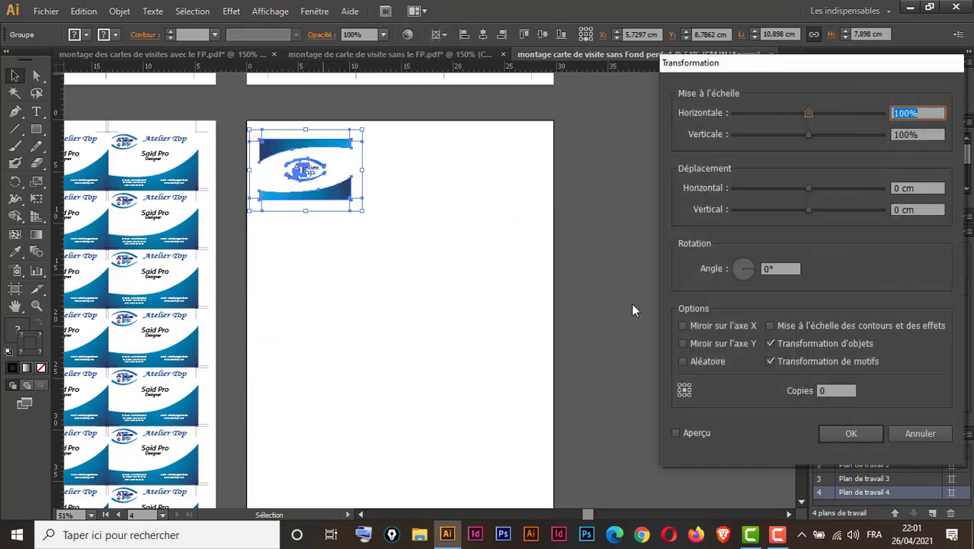
drag(851, 72, 734, 79)
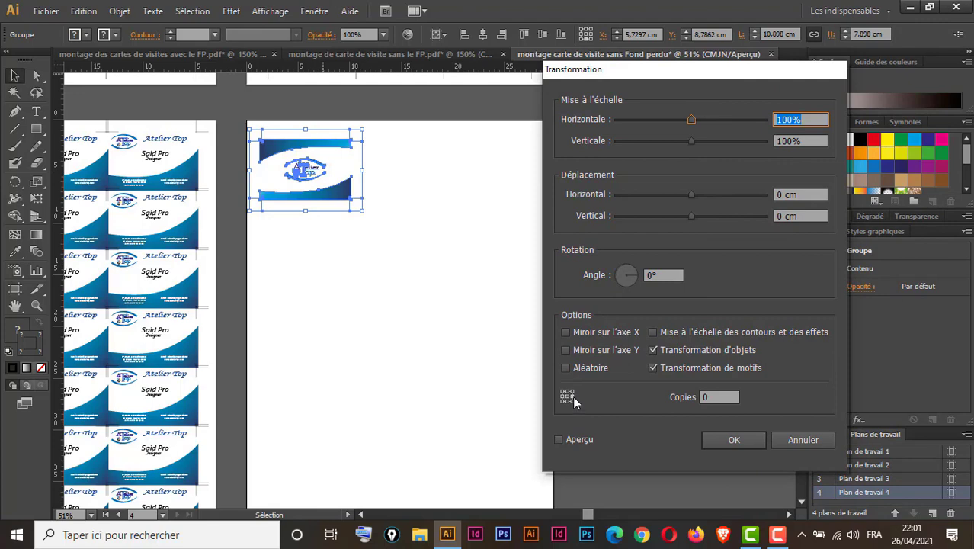
click(558, 440)
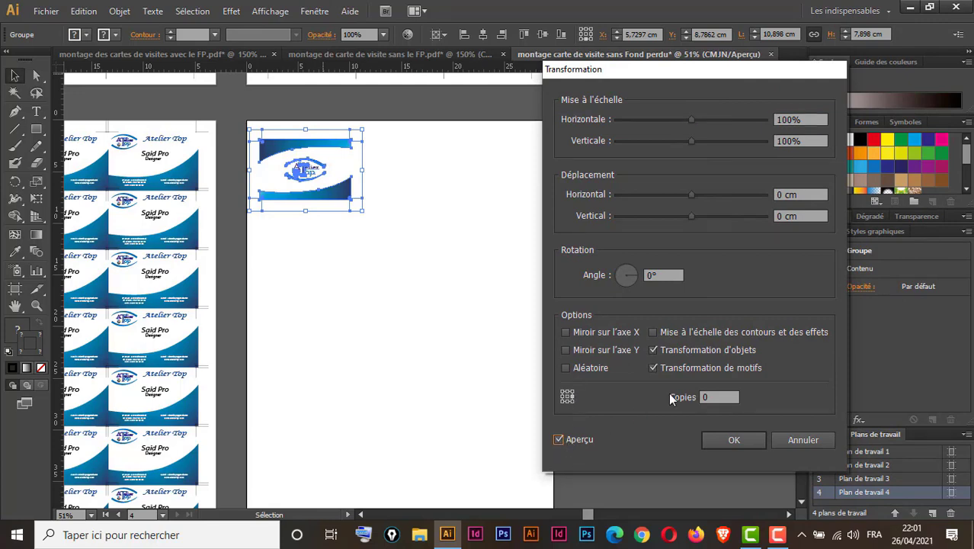
double_click(778, 195)
text(8.7)
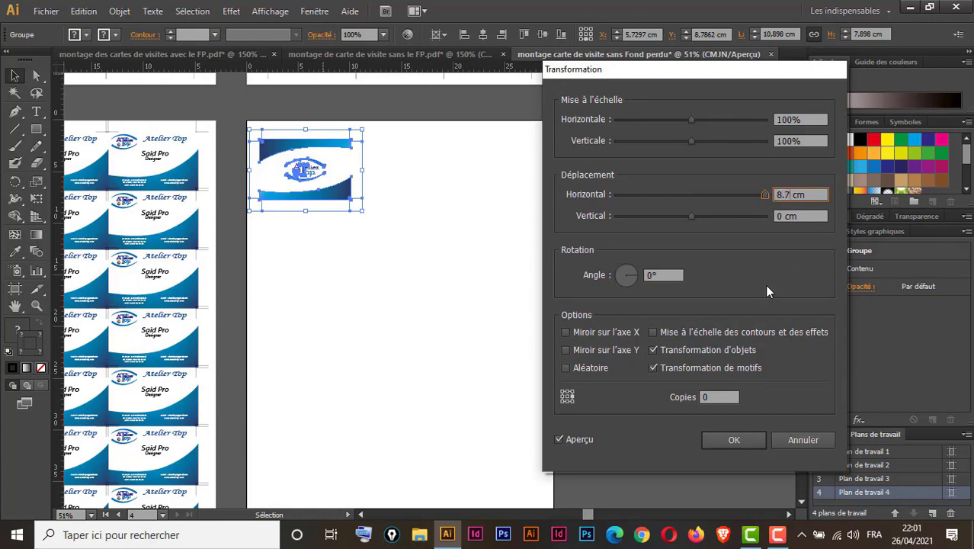
click(718, 397)
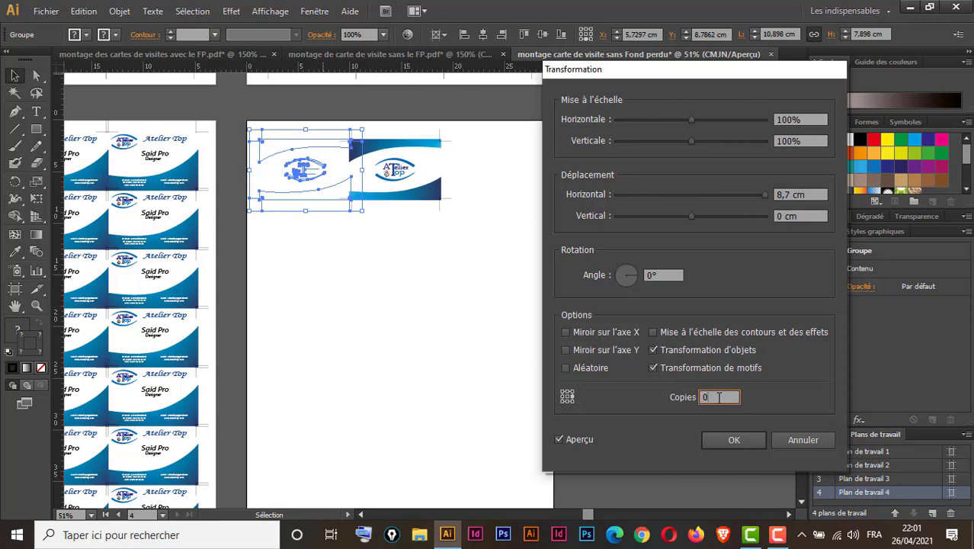
key(Up)
key(Up)
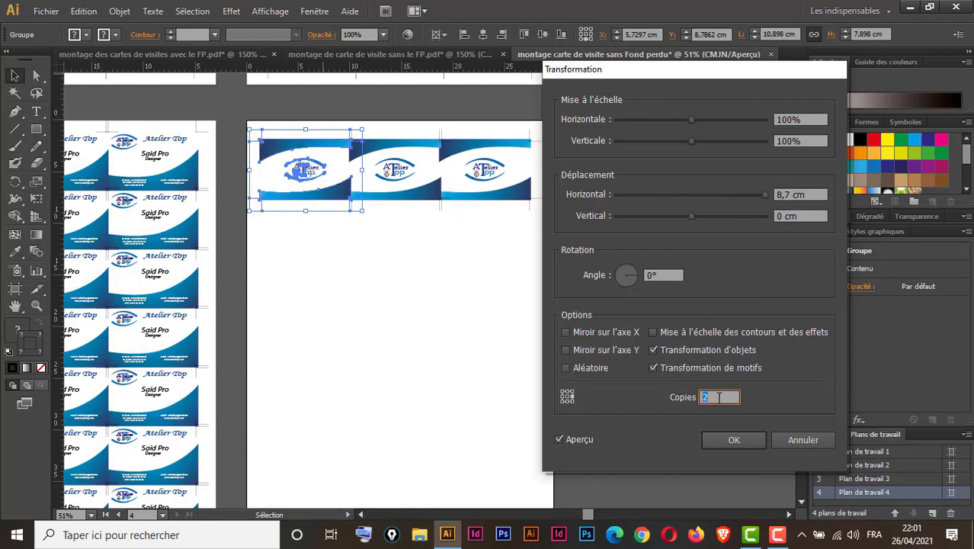
click(733, 439)
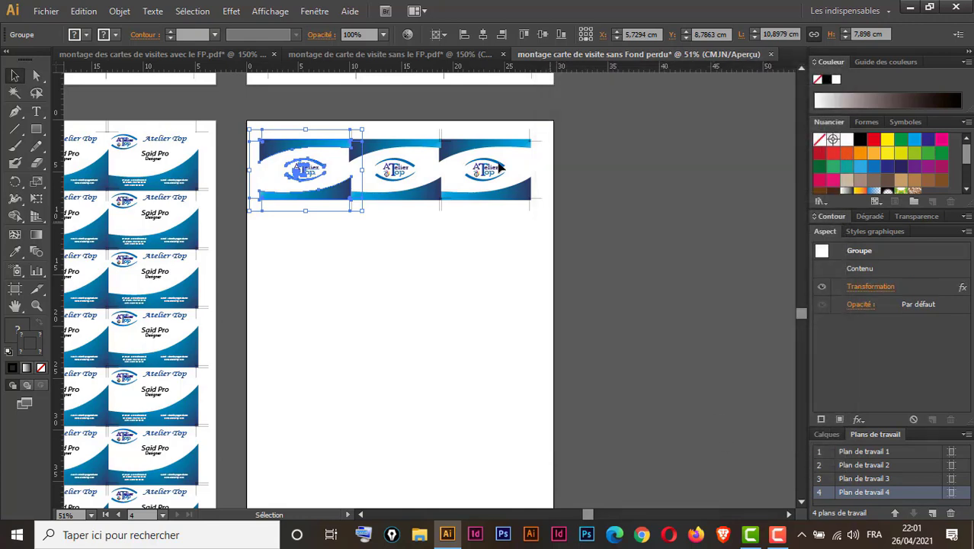
Step: Apply a second Transform effect to the Verso card row with preview on, a 5.7 cm vertical move and 6 copies
click(232, 11)
mouse_move(296, 114)
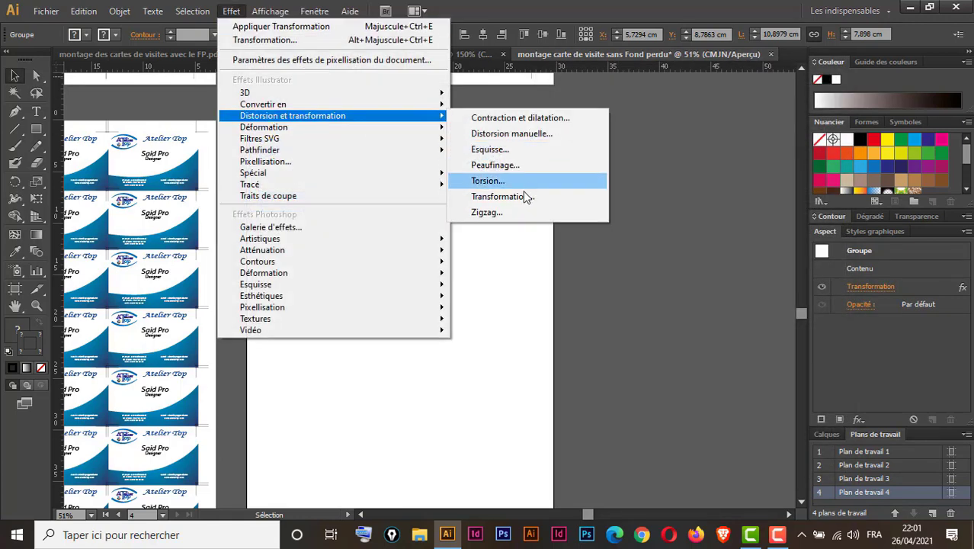
click(525, 196)
click(544, 296)
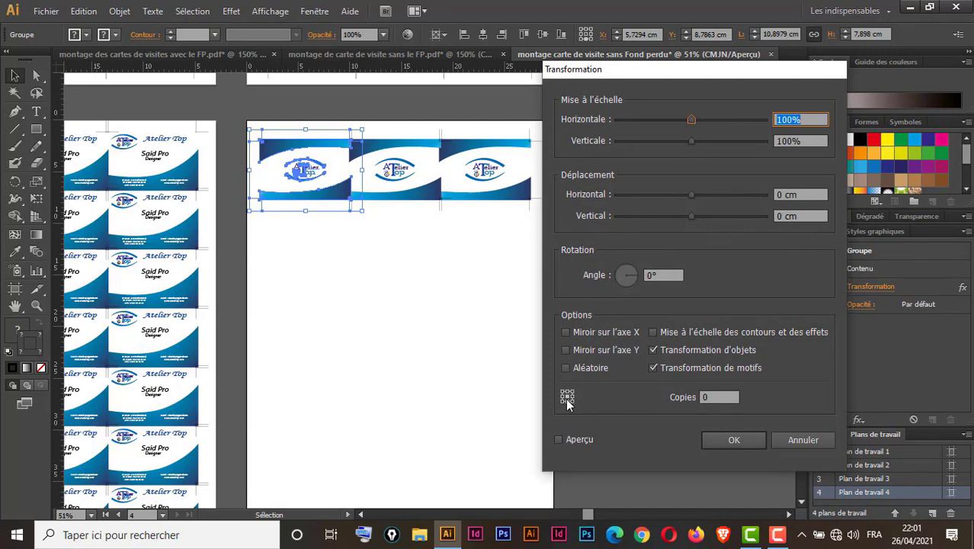
click(559, 440)
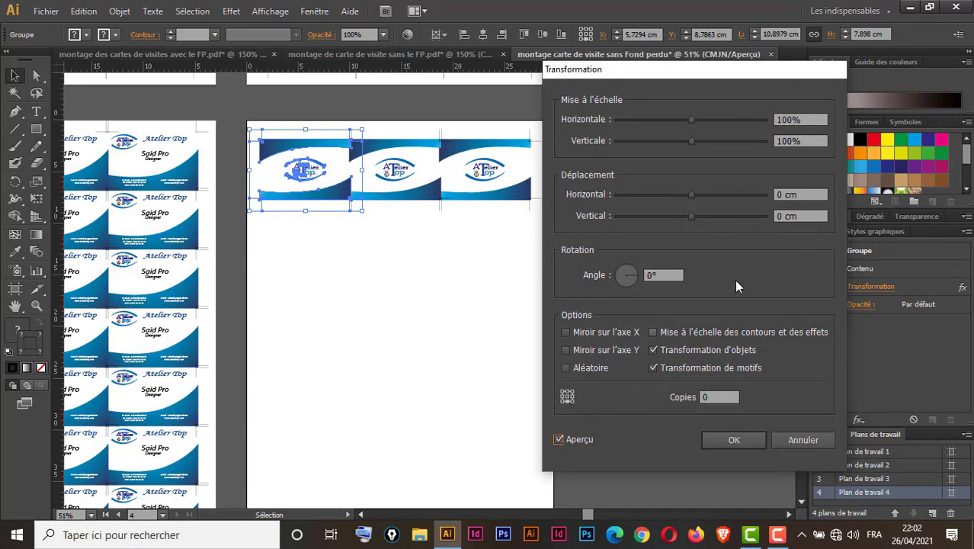
click(774, 217)
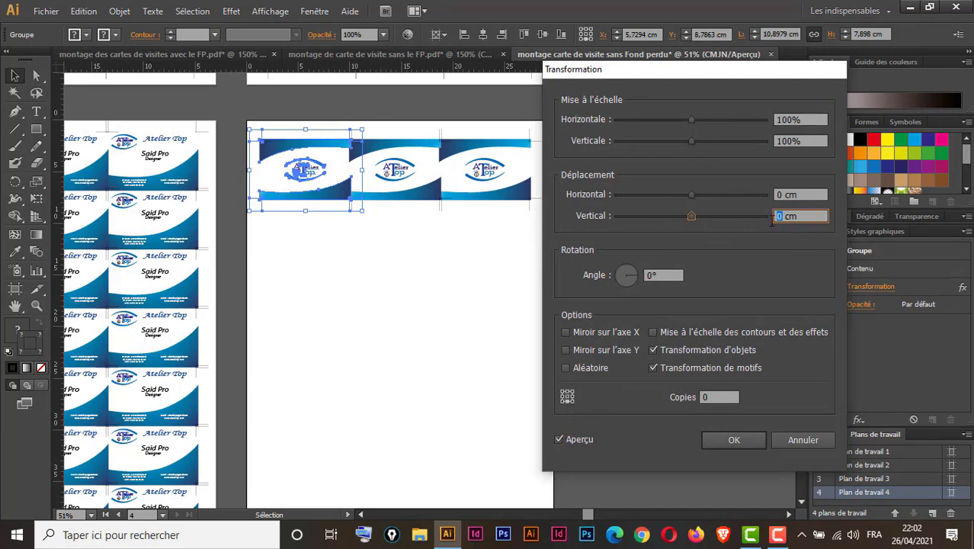
text(5)
text(.7)
click(712, 396)
key(Up)
key(Up)
key(Up)
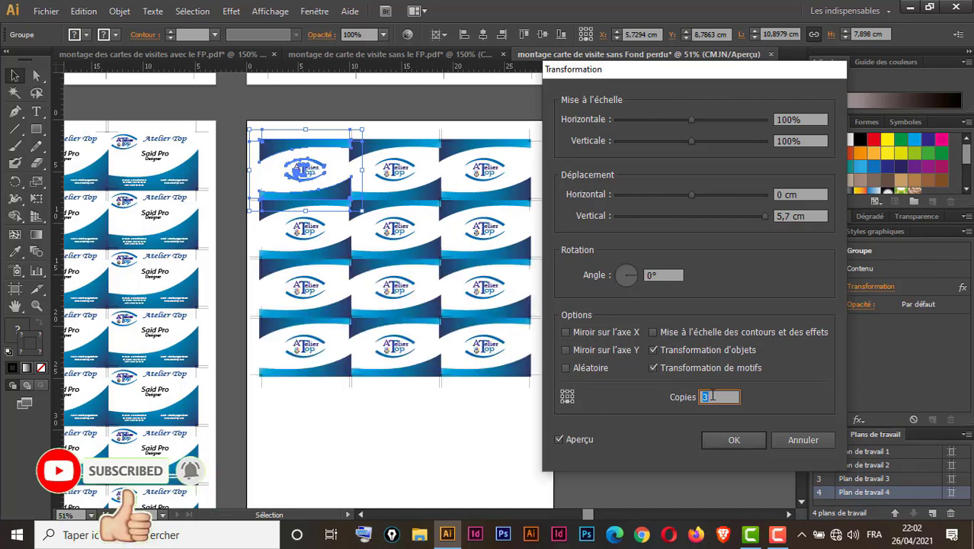
key(Up)
key(Up)
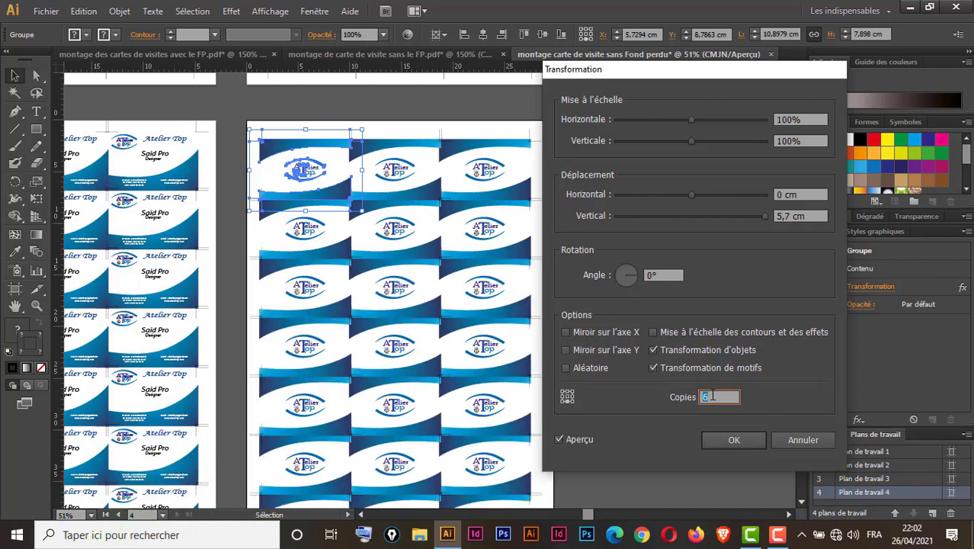
click(743, 441)
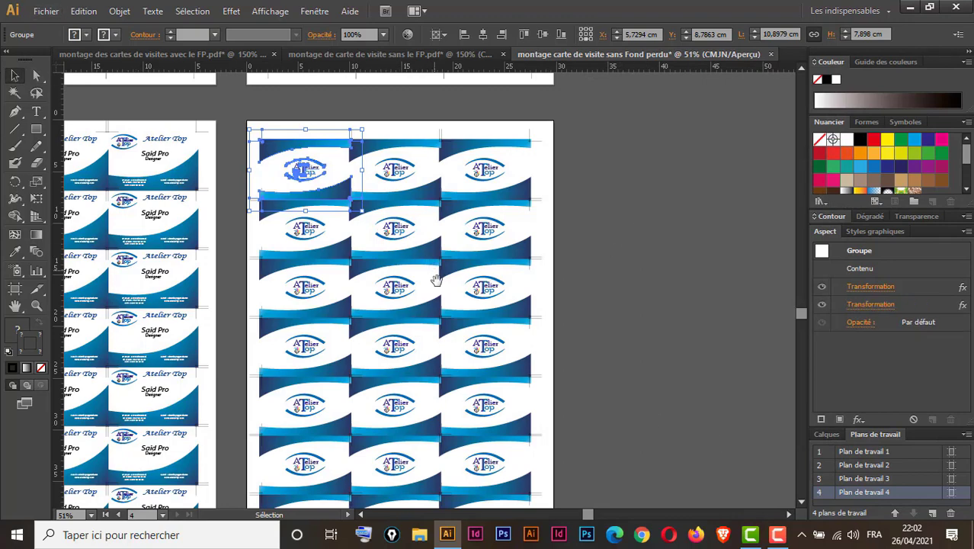
Step: Expand the appearance of the Verso card grid on the fourth artboard
drag(434, 279, 482, 214)
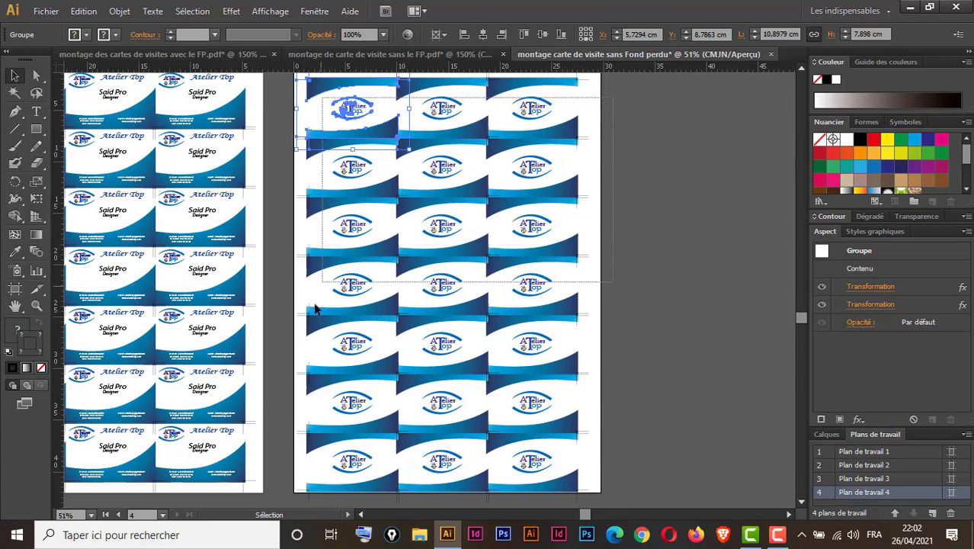
key(a)
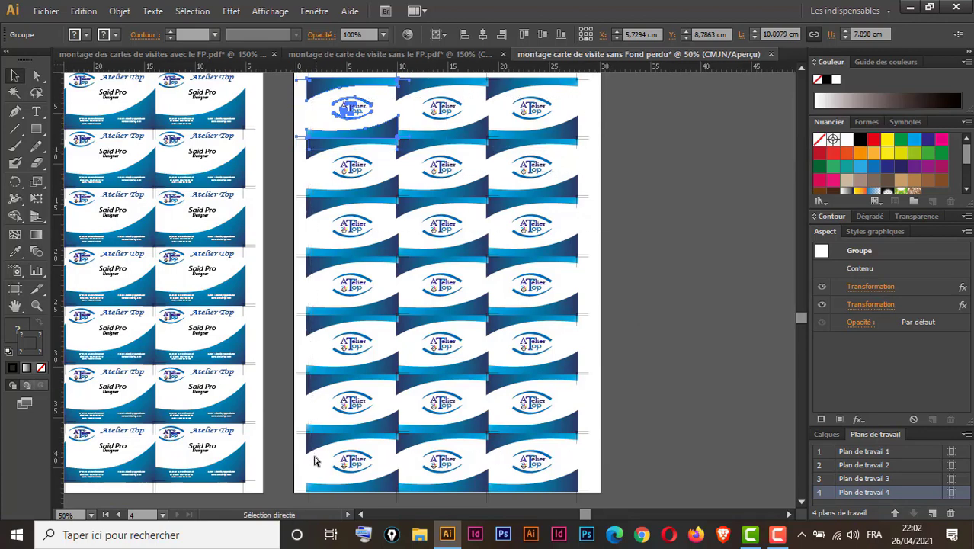
key(ctrl+minus)
key(ctrl+minus)
key(v)
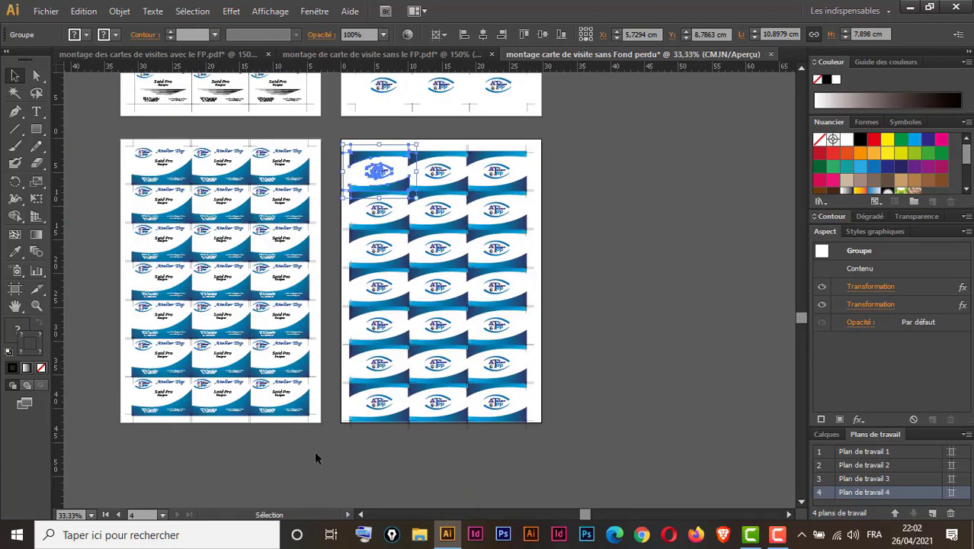
click(122, 12)
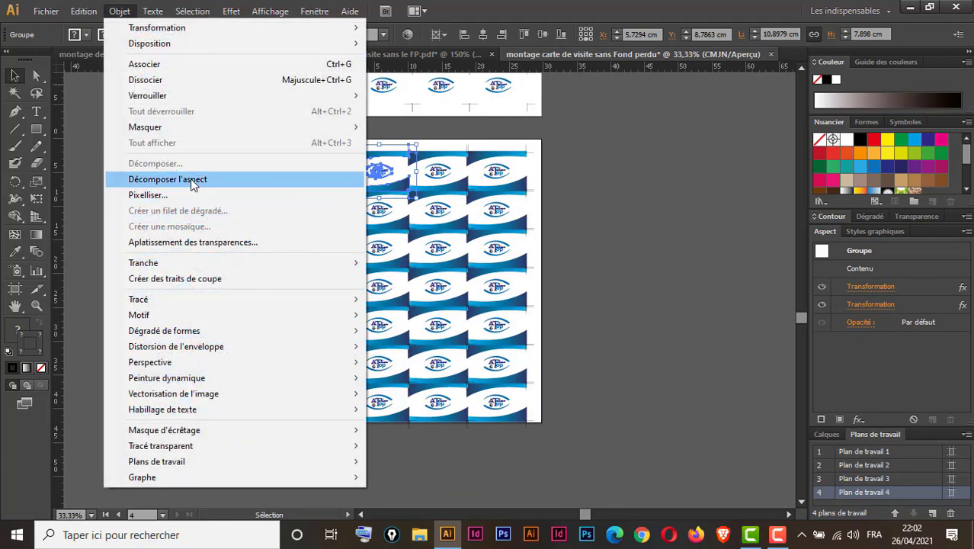
click(187, 180)
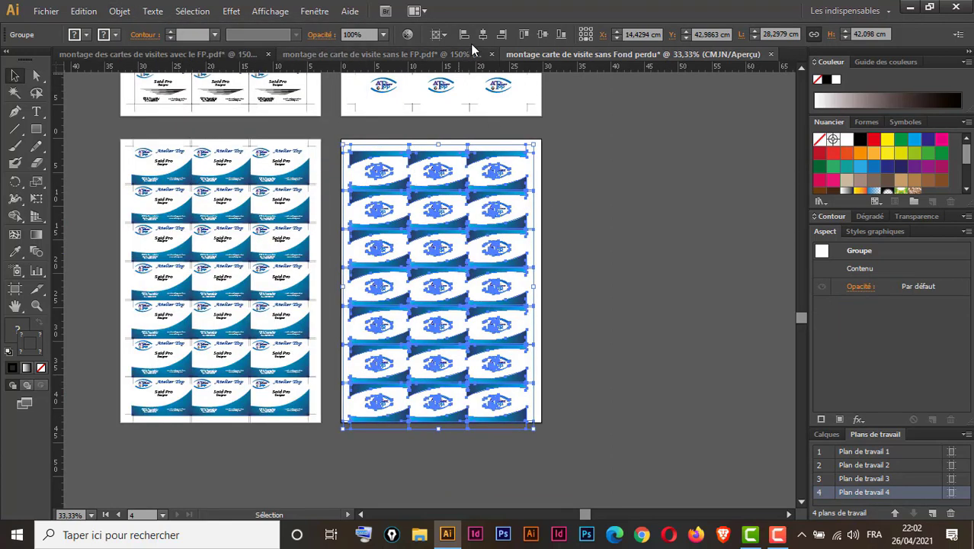
Step: Center the expanded Verso grid horizontally and vertically on the fourth artboard, keeping alignment relative to the artboard
click(444, 37)
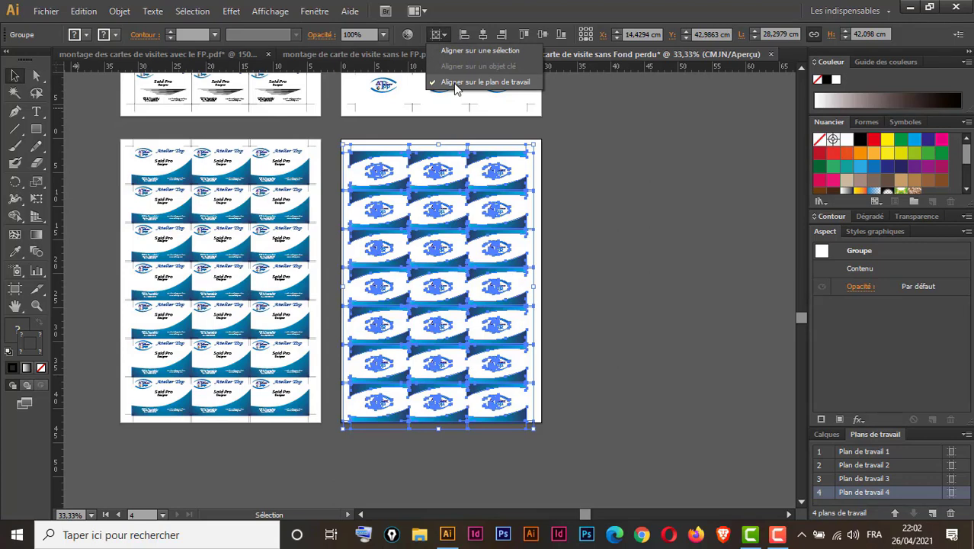
click(444, 38)
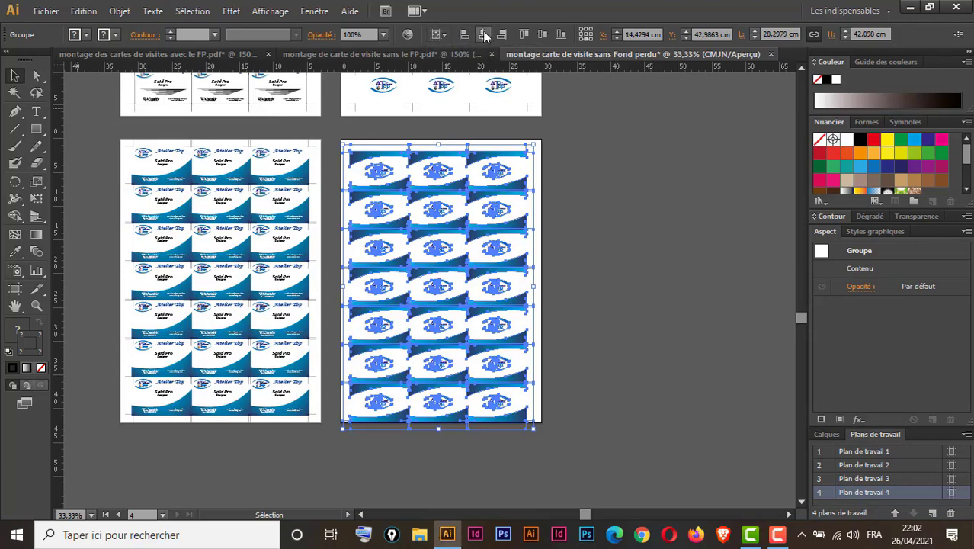
click(483, 35)
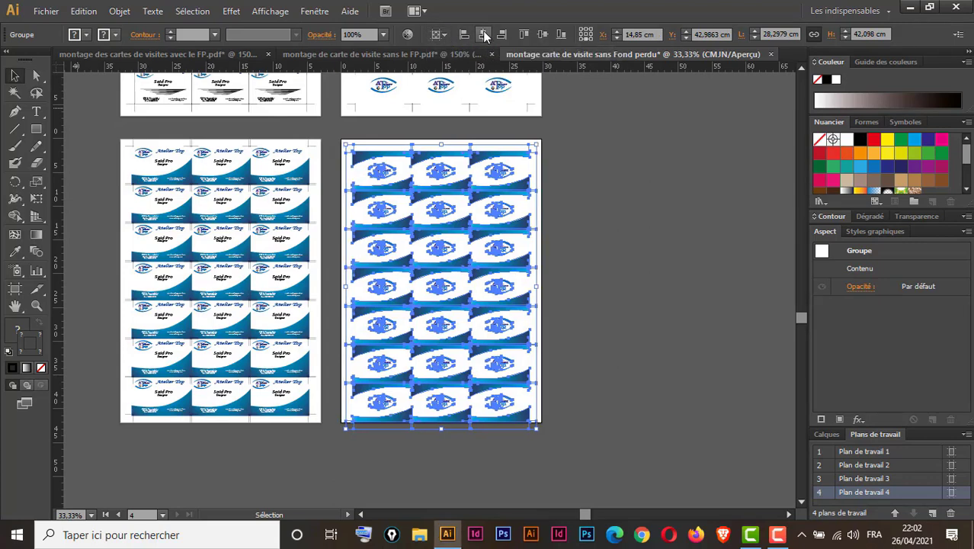
click(543, 35)
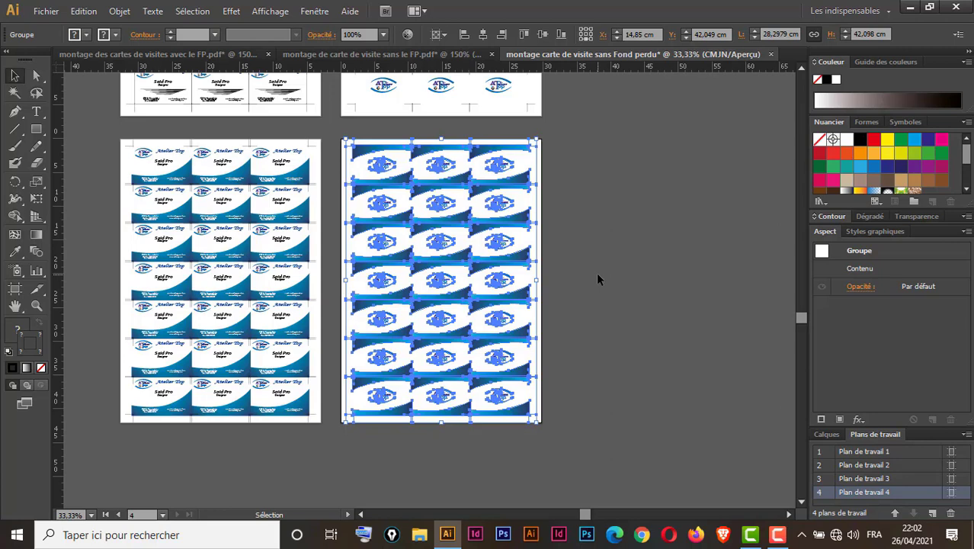
click(15, 77)
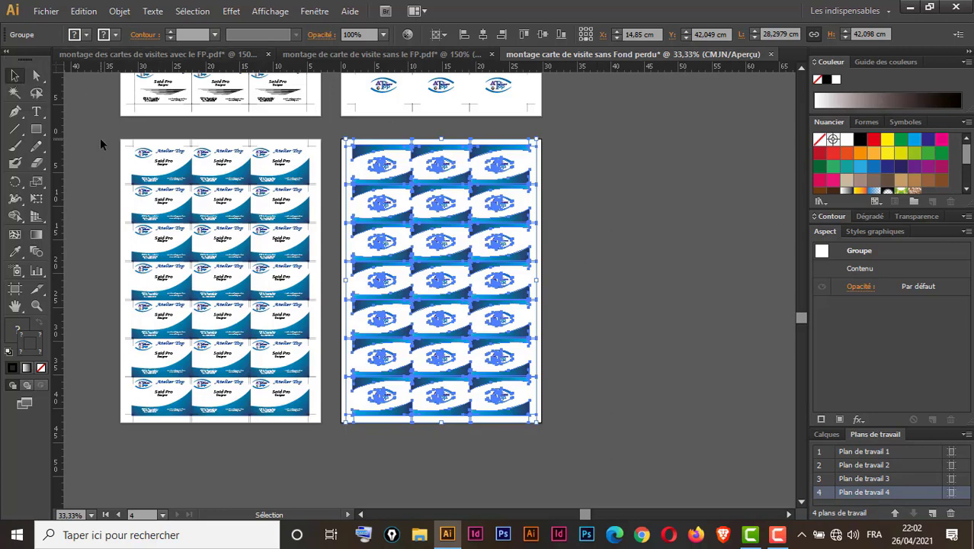